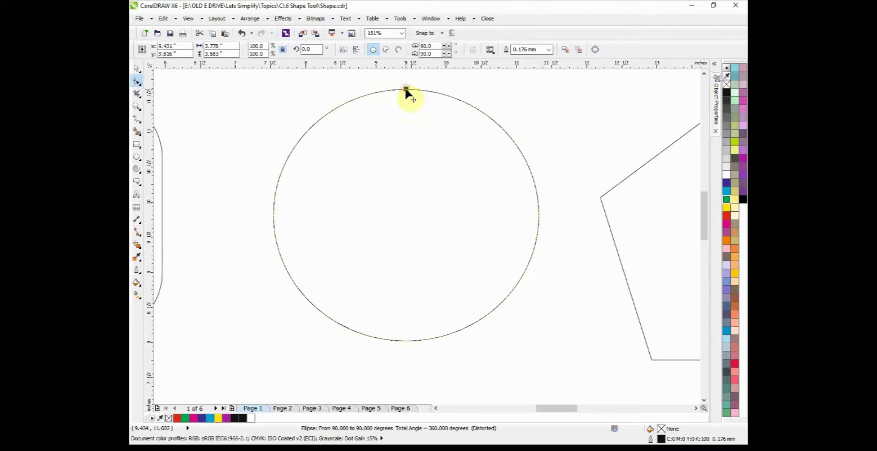
Step: Open the circle into a pie ending at about 313.6° and turn it into an open arc ending at about 281.5°
drag(406, 90, 492, 303)
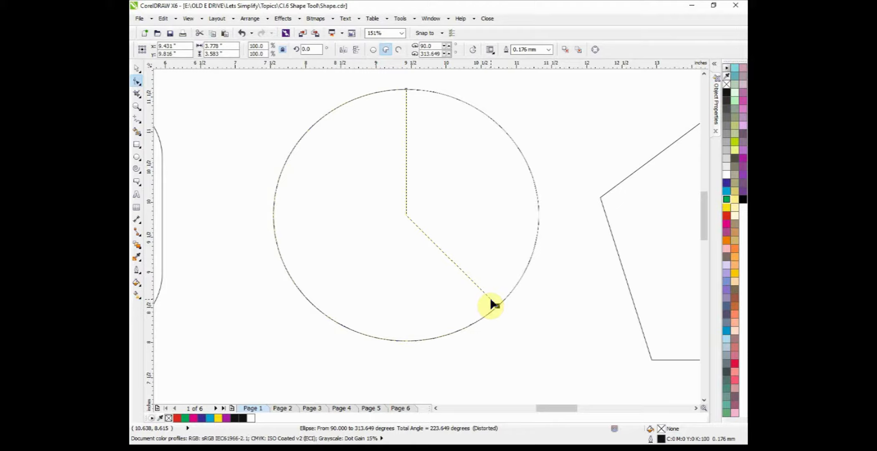
drag(492, 304, 493, 304)
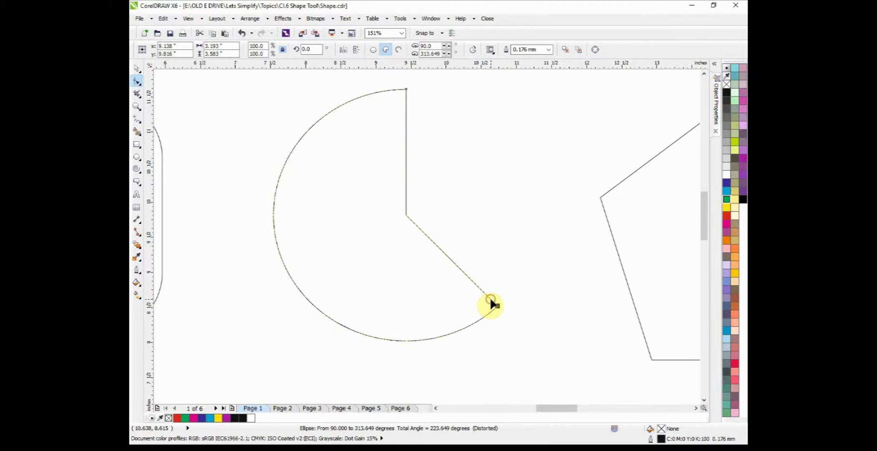
click(387, 56)
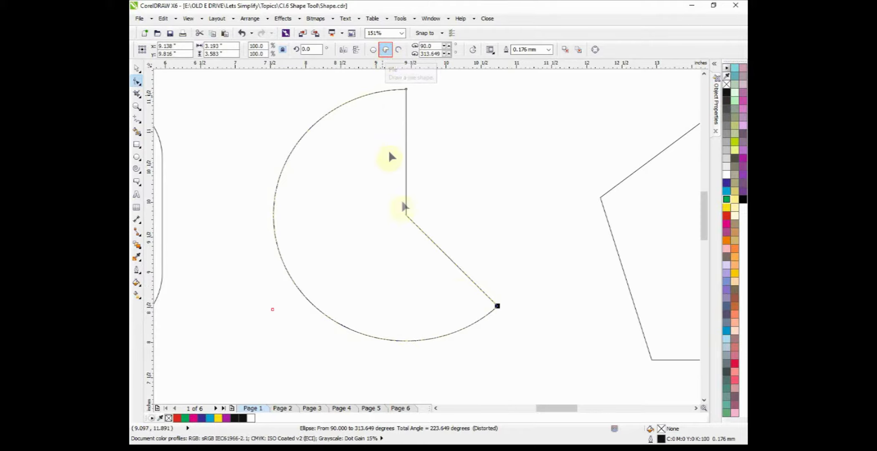
drag(498, 306, 342, 327)
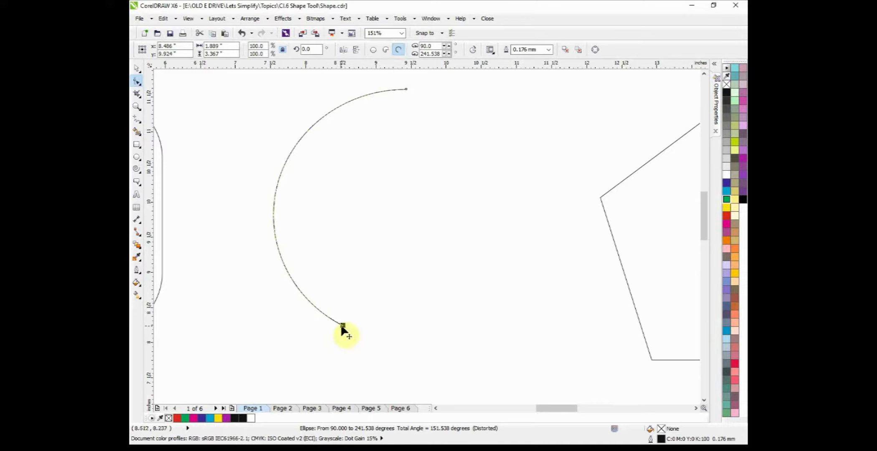
drag(342, 326, 467, 263)
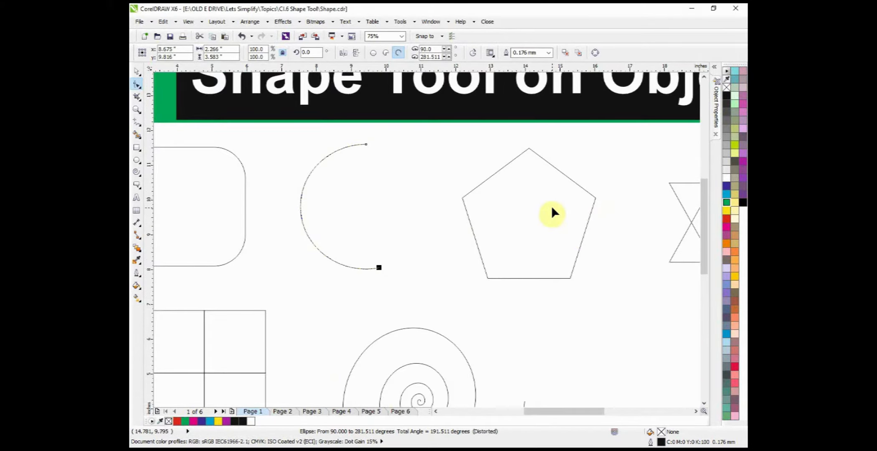
Step: Reshape the pentagon into an overlapping star by moving one of its edge nodes past the centre with the Shape tool
click(588, 222)
scroll(565, 218, up, 1)
drag(426, 128, 459, 179)
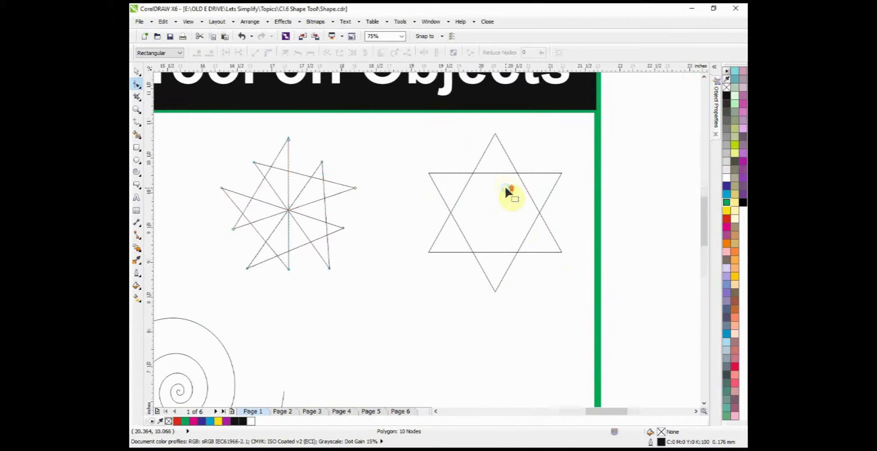
Step: Reshape the complex star into a pinwheel by shifting its upper edge's middle node sideways and moving its top point outward
scroll(504, 190, up, 1)
click(518, 157)
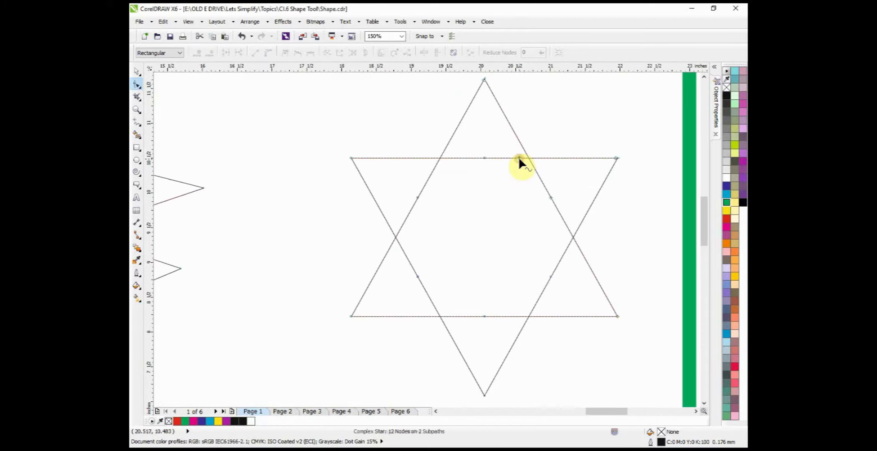
drag(484, 158, 439, 154)
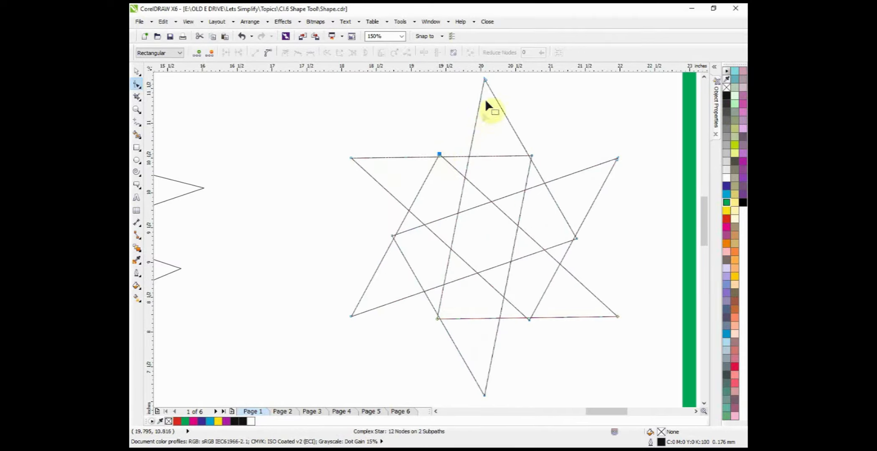
drag(484, 78, 562, 122)
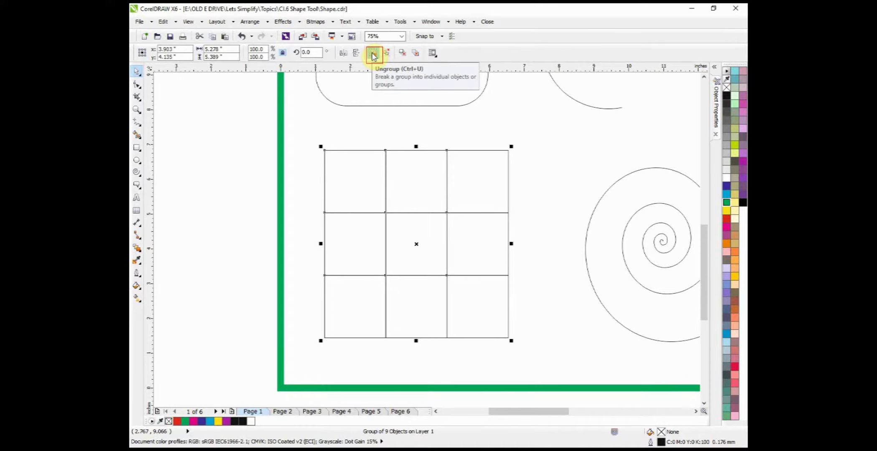
Step: Ungroup the nine-cell grid and round the corners of its upper-left cell with the Shape tool
click(373, 53)
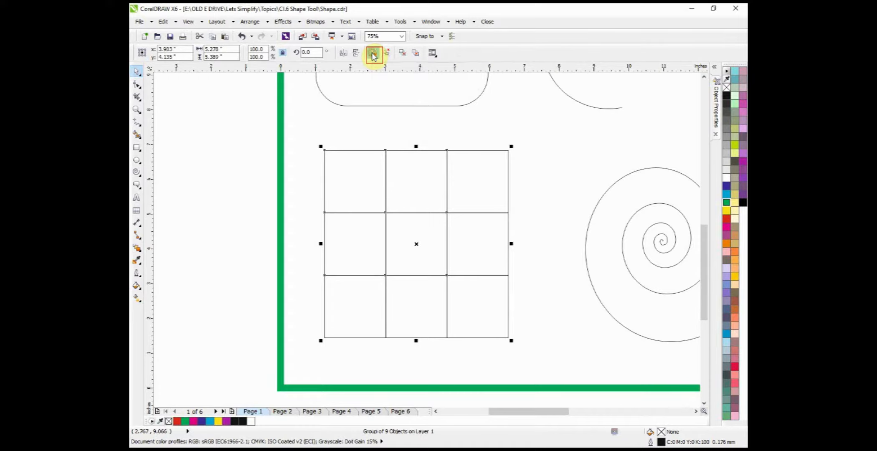
click(239, 155)
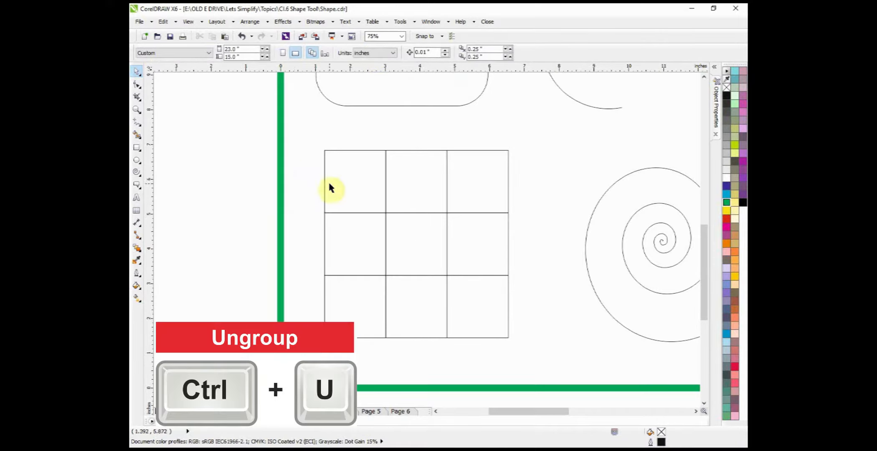
click(346, 182)
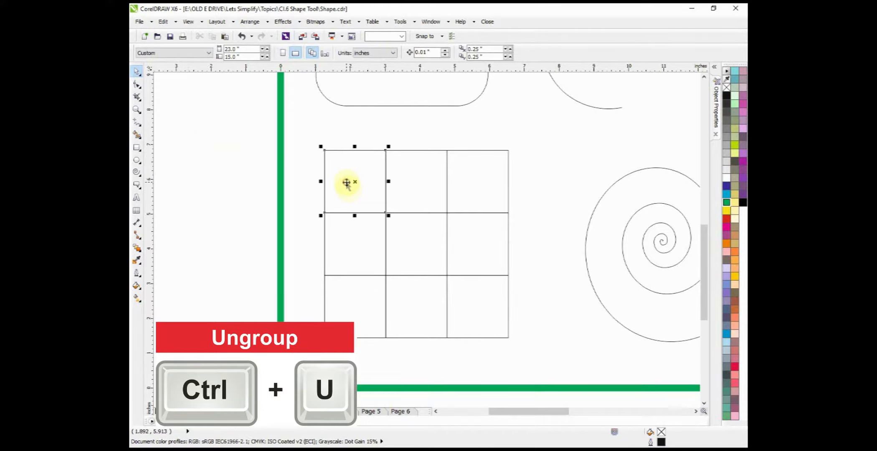
click(138, 85)
drag(325, 151, 325, 172)
Step: Round the grid's upper-right cell to a 0.88" circle, its lower-middle cell to about 0.516" and its middle-left cell to about 0.711"
click(478, 182)
drag(508, 150, 508, 182)
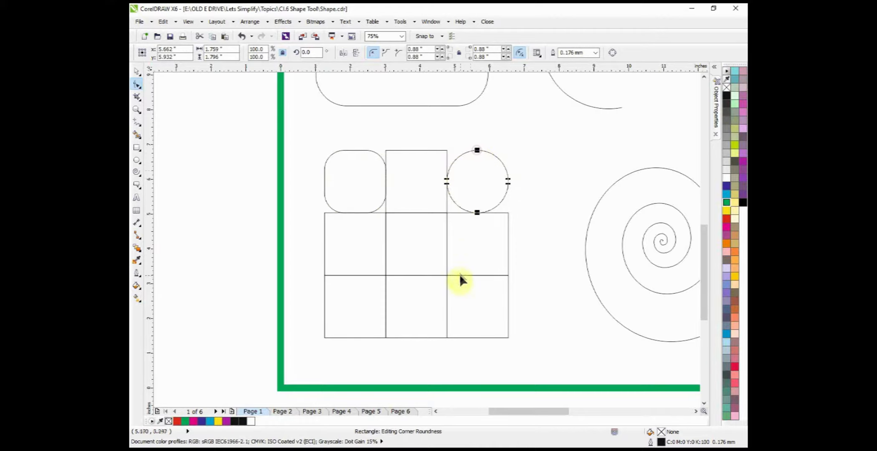
click(416, 297)
drag(447, 277, 427, 268)
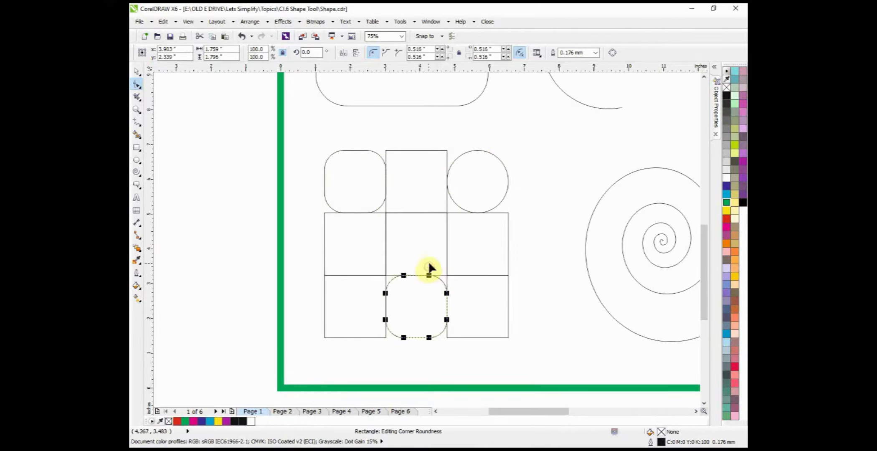
click(325, 257)
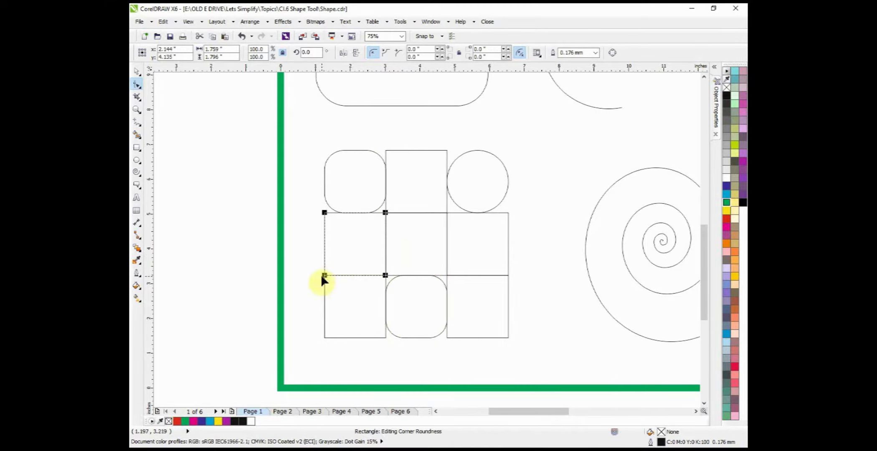
drag(326, 276, 346, 279)
Step: Distort the spiral's outer turns by pulling a right-hand node outward and swinging the top node's control handle upward
scroll(347, 279, down, 1)
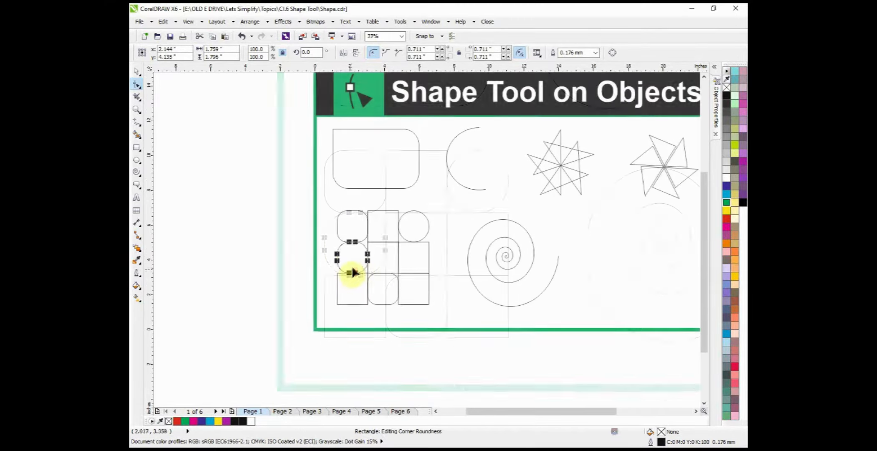
scroll(507, 252, up, 1)
scroll(508, 252, down, 1)
scroll(523, 251, up, 1)
click(520, 253)
drag(548, 253, 594, 229)
click(485, 186)
drag(520, 186, 482, 134)
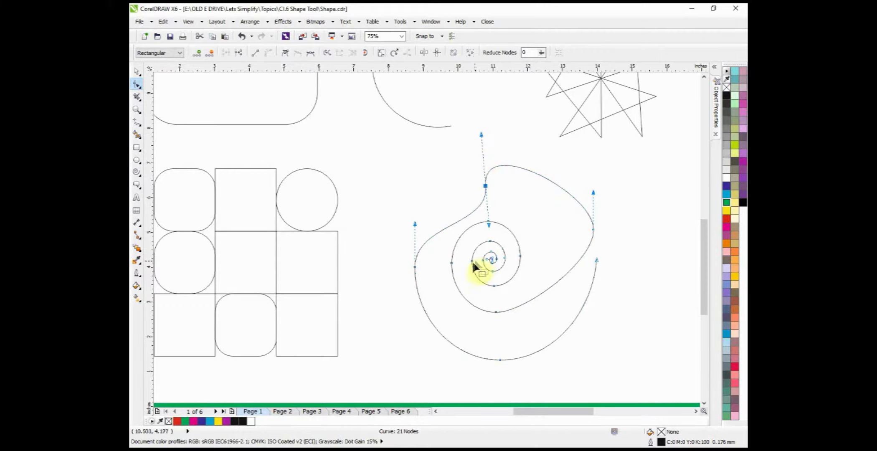
Step: Move the left node of the spiral's middle turn down and outward, and lower the bottom node of the inner turn
click(451, 264)
drag(450, 277, 437, 299)
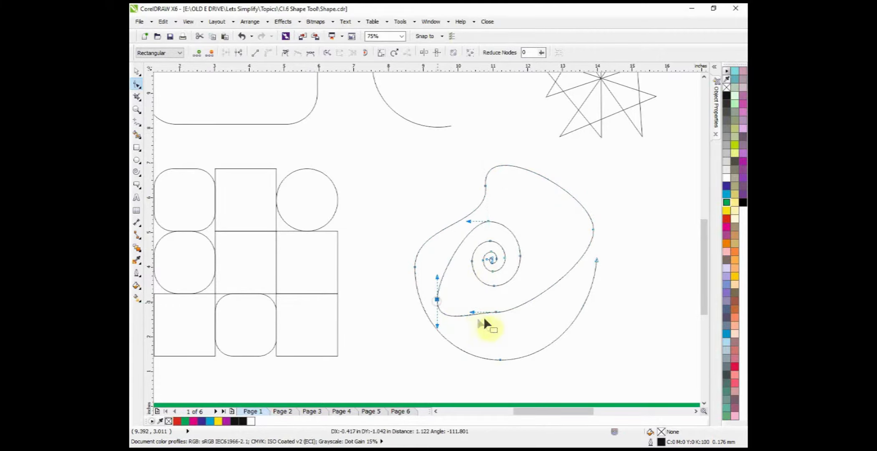
click(494, 286)
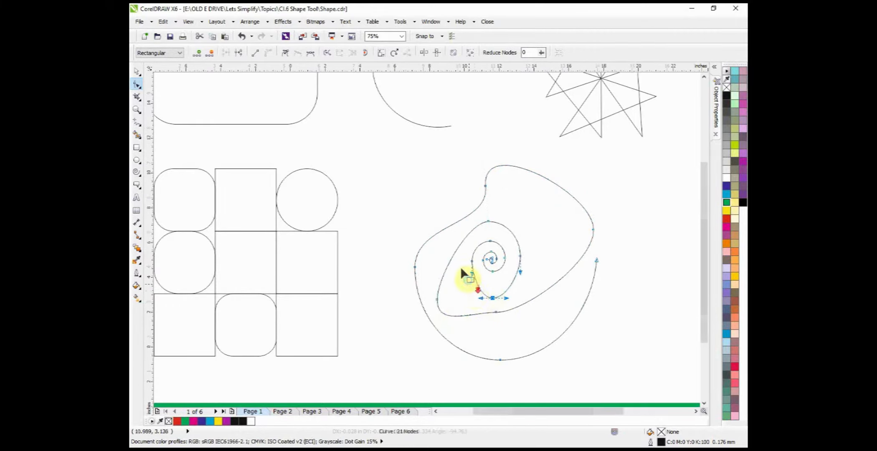
Step: On Page 2, pick the Basic Shapes tool and examine its set of perfect shapes
scroll(455, 260, down, 1)
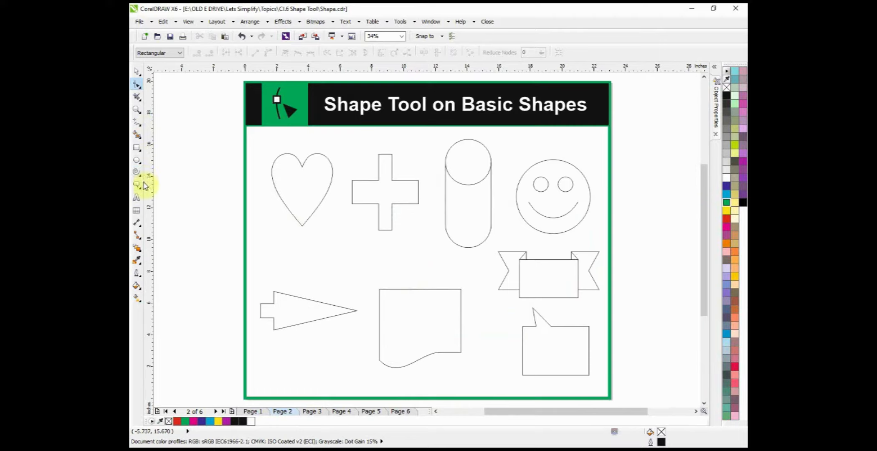
click(137, 186)
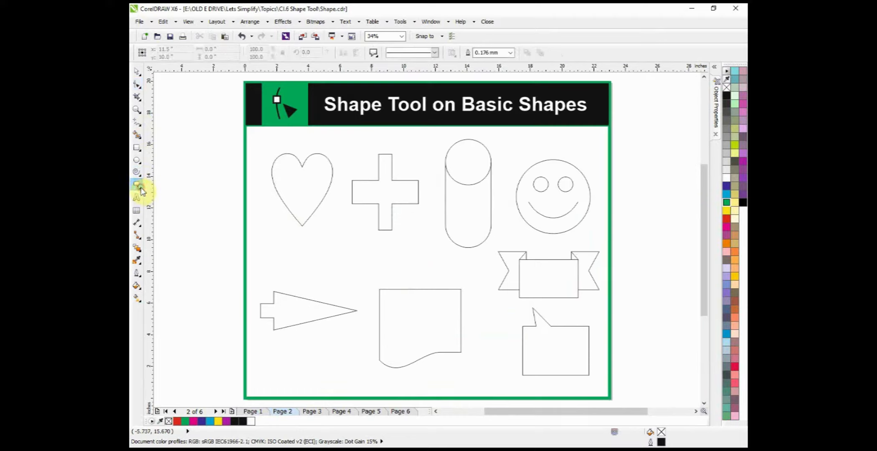
click(139, 188)
click(177, 187)
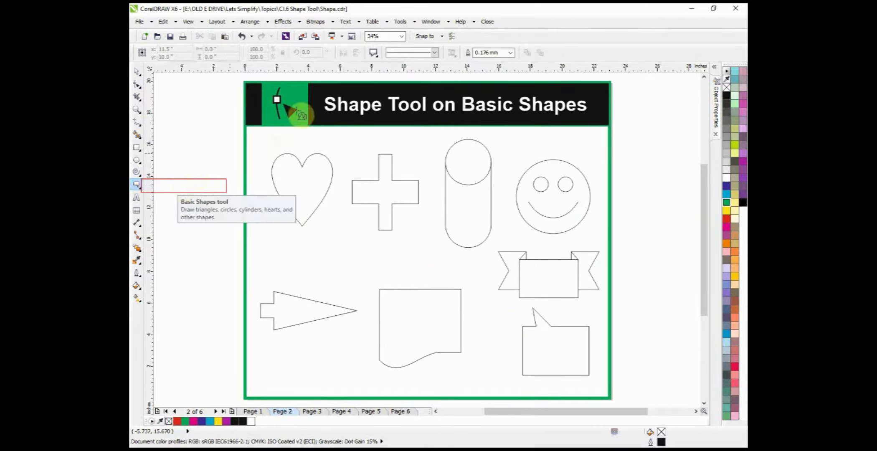
click(373, 52)
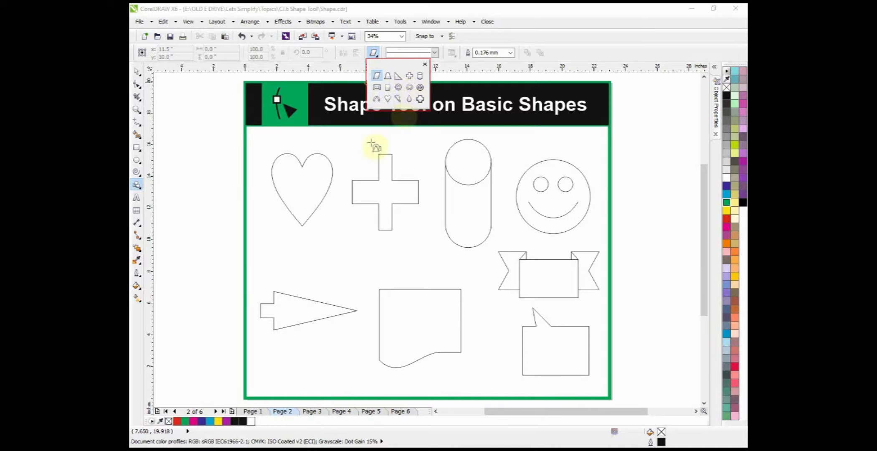
Step: Try to edit the heart with the Shape tool, move it lower on the page and undo that move
click(137, 83)
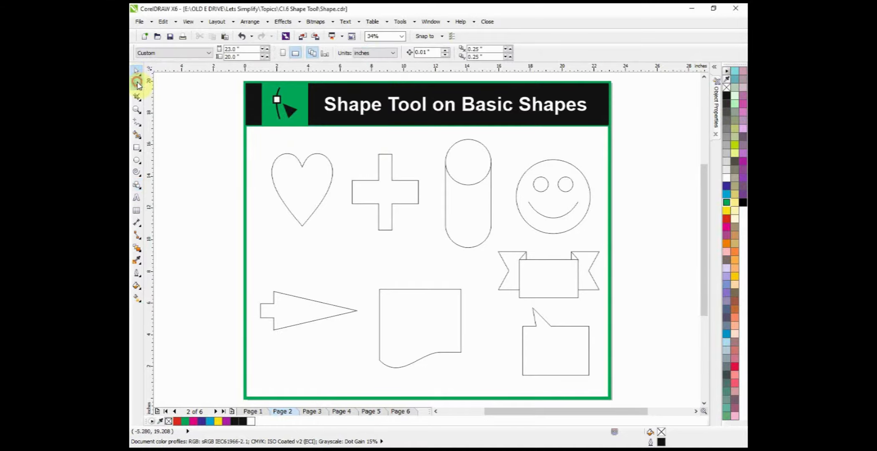
click(297, 177)
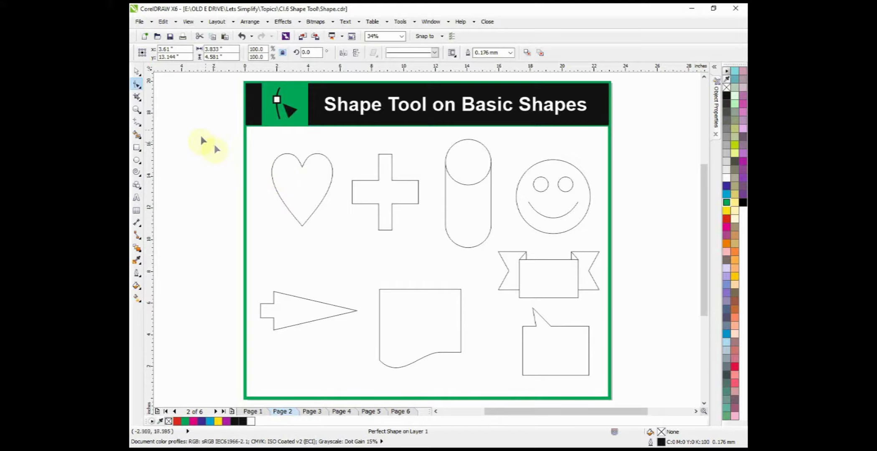
click(137, 71)
click(187, 156)
drag(296, 170, 329, 252)
key(ctrl+z)
click(233, 196)
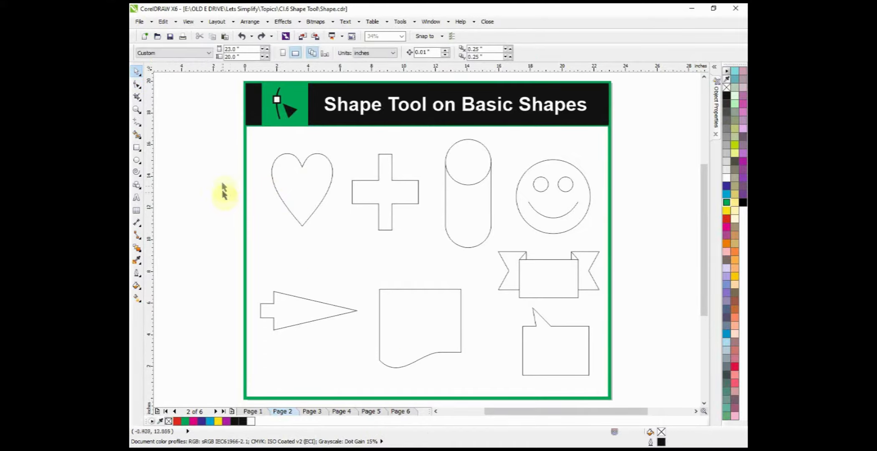
Step: Convert the heart to curves
click(292, 182)
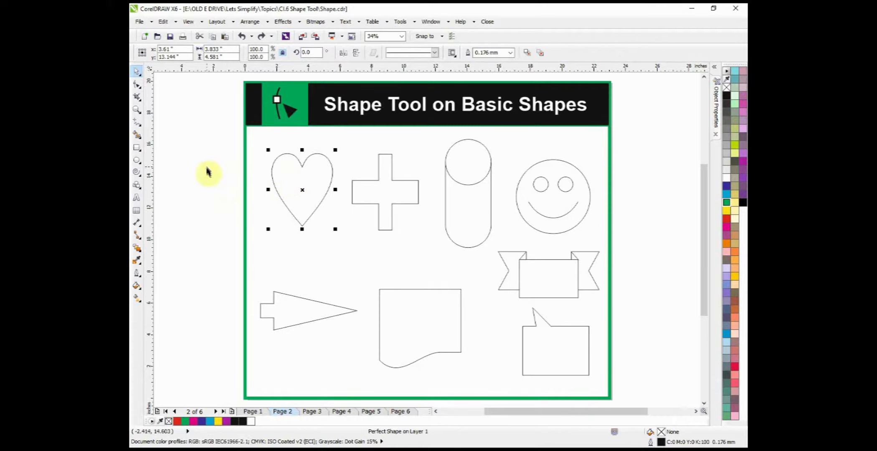
click(231, 211)
click(290, 179)
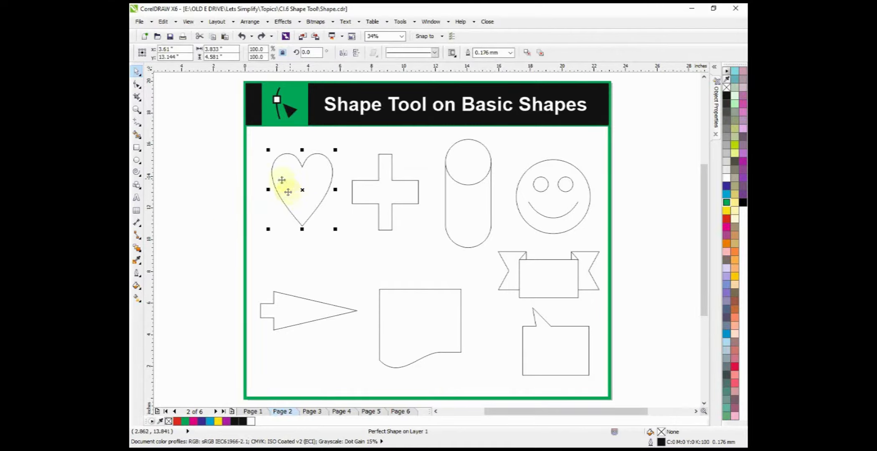
right_click(292, 177)
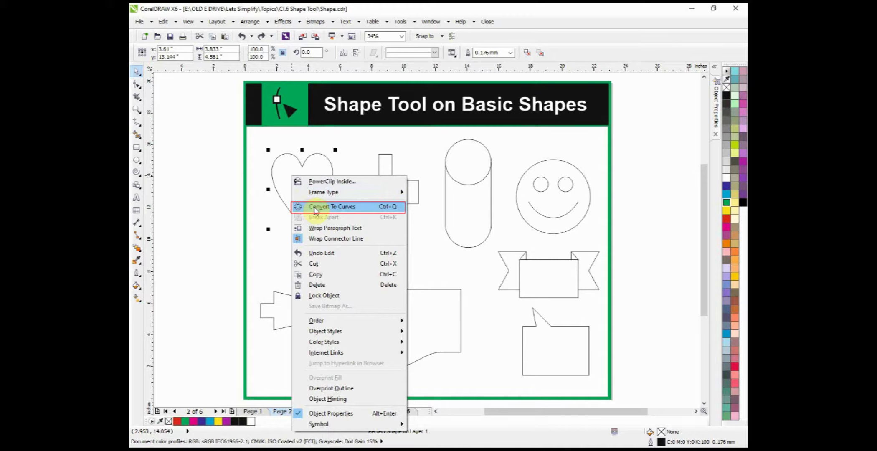
click(316, 207)
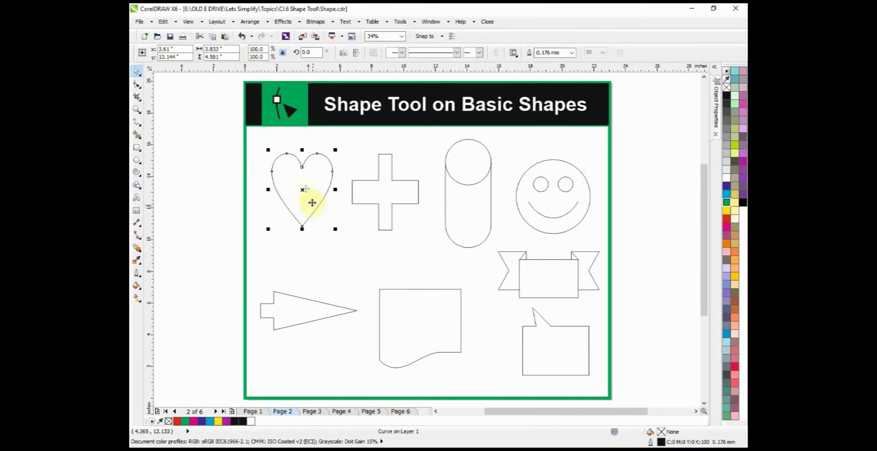
Step: Reshape the heart by moving its side nodes down and outward, bowing its lower edge and widening its upper-left lobe
scroll(294, 174, up, 3)
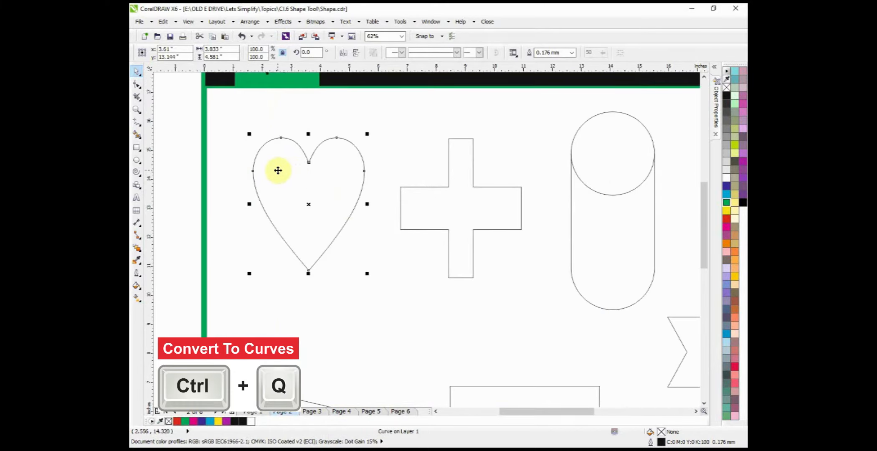
key(F10)
drag(253, 170, 229, 255)
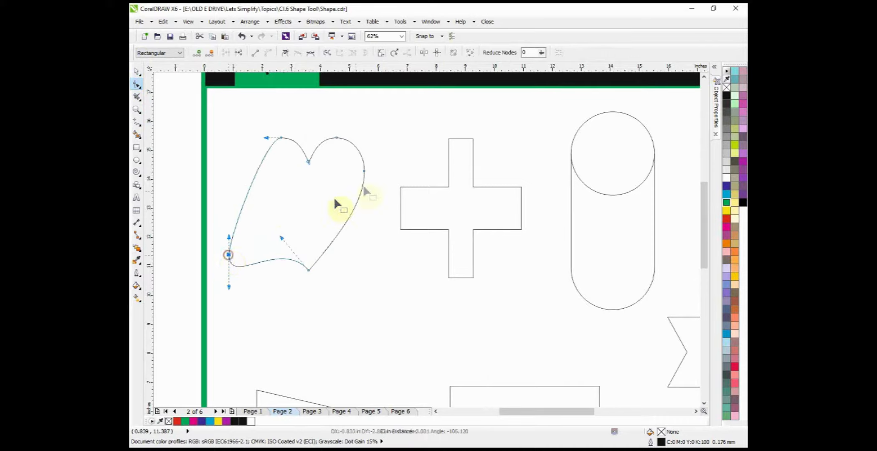
drag(362, 170, 382, 259)
drag(272, 250, 268, 286)
click(279, 140)
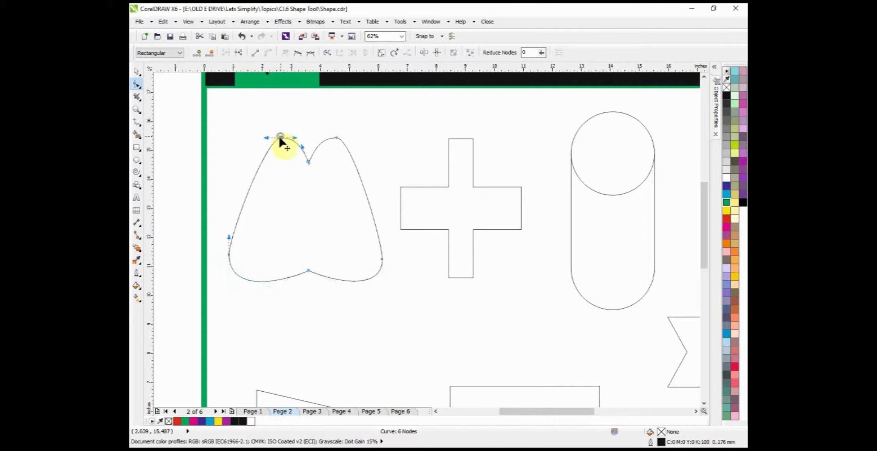
drag(268, 139, 220, 131)
Step: Thicken the arms of the cross by moving its control node outward with the Shape tool
click(137, 71)
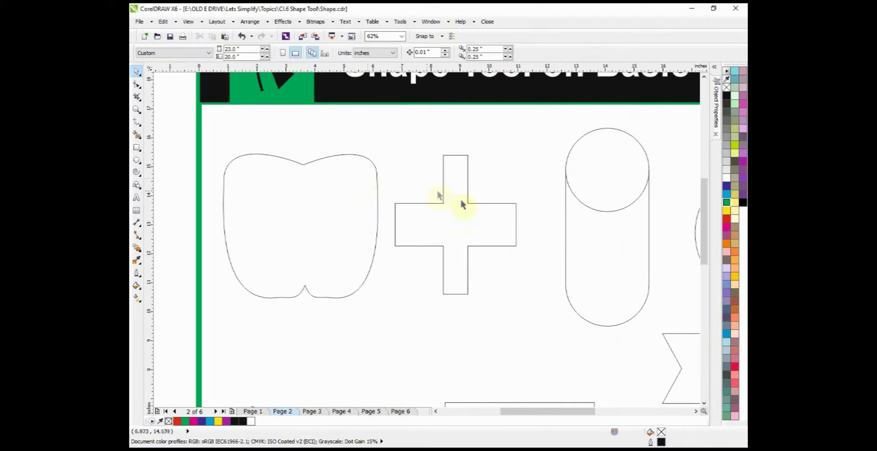
click(457, 205)
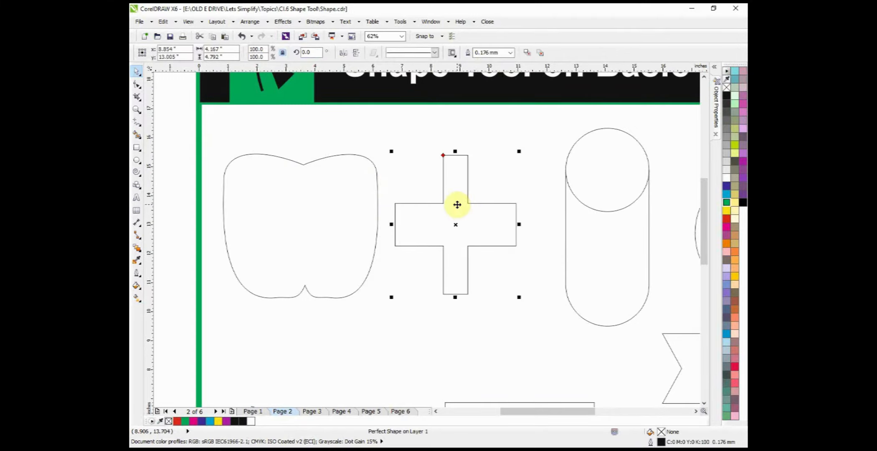
click(136, 83)
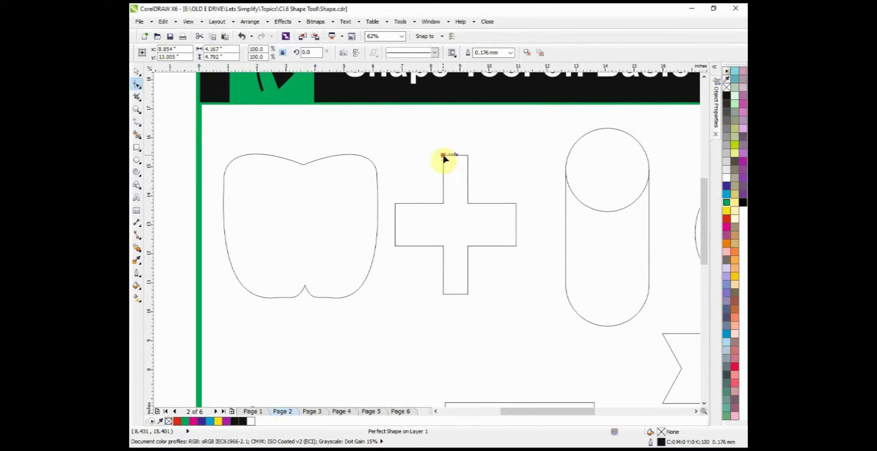
scroll(443, 154, up, 2)
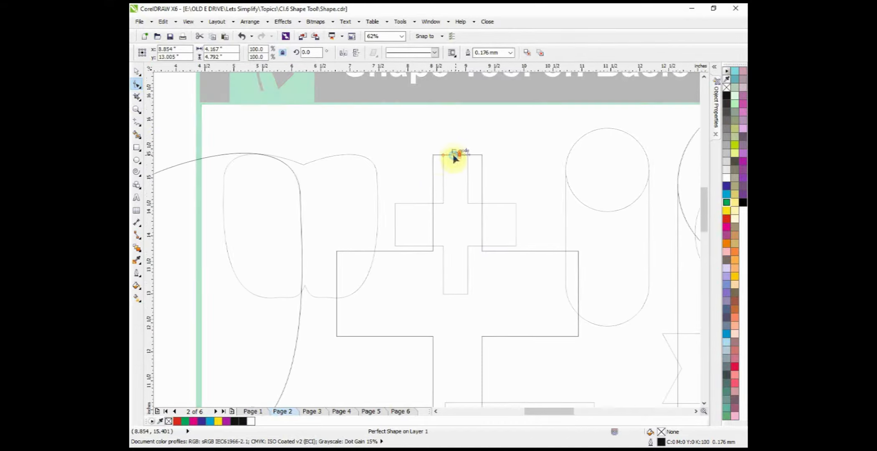
scroll(454, 157, down, 2)
drag(405, 154, 379, 162)
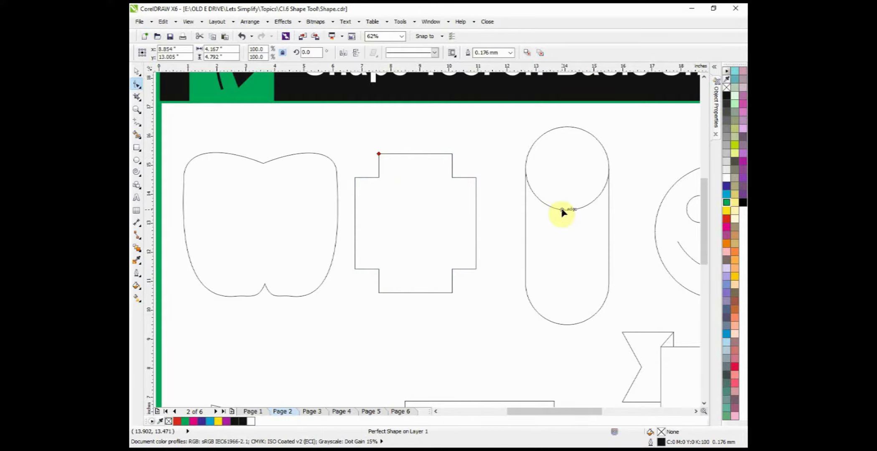
Step: Resize the cylinder about its center to be wider and shorter, and deepen its top ellipse to nearly the full height
key(z)
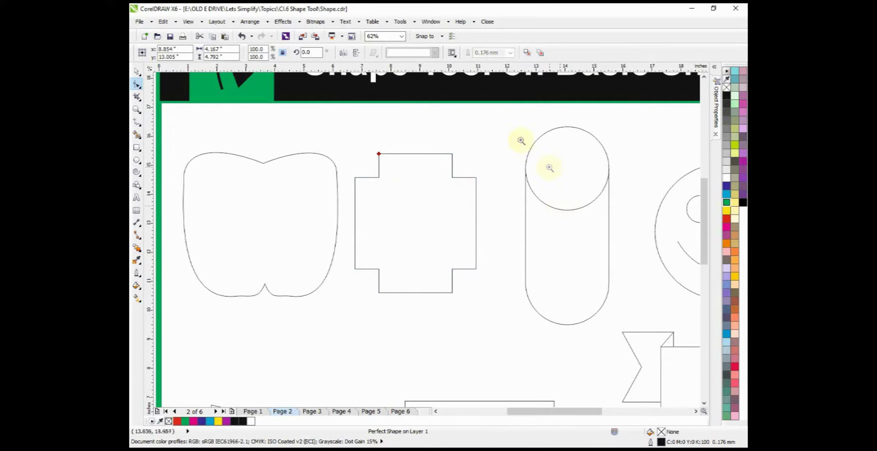
drag(501, 118, 633, 357)
click(136, 72)
click(369, 222)
drag(484, 221, 524, 222)
drag(426, 85, 426, 116)
click(137, 84)
Step: Deepen the smiley face's smile by pulling its control node down slightly with the Shape tool
click(548, 242)
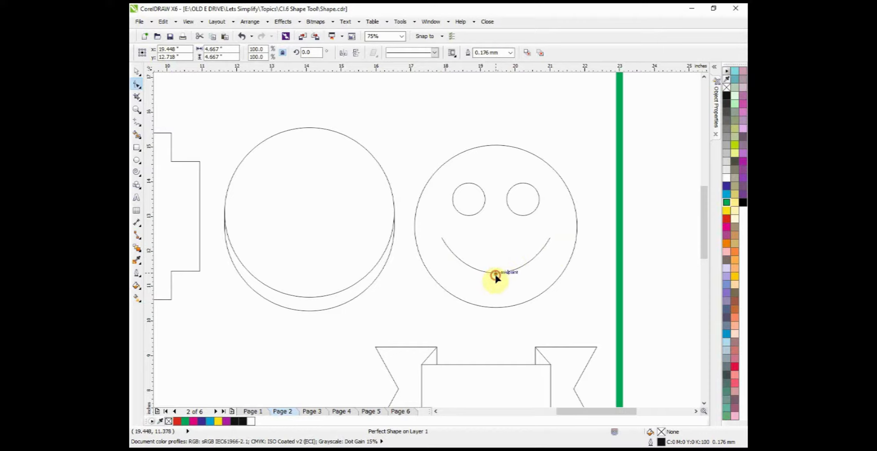
mouse_move(496, 273)
mouse_down()
mouse_move(494, 229)
mouse_move(496, 280)
mouse_up()
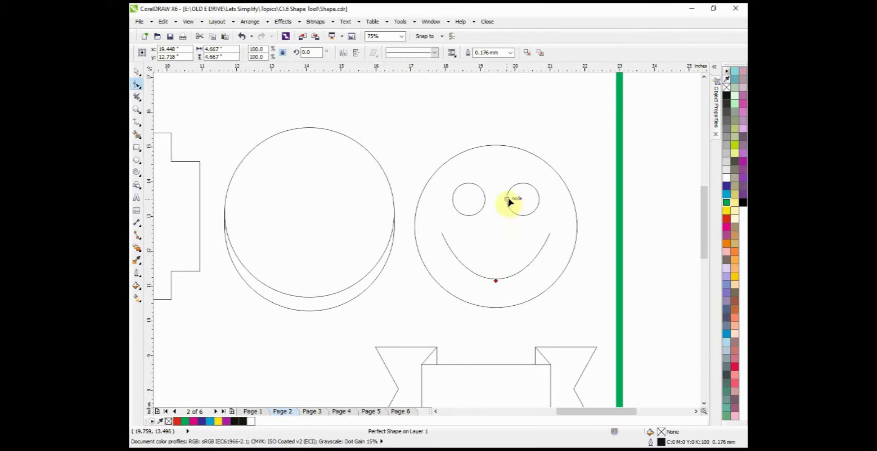
Step: Give the arrow a longer, thinner shaft and a shorter head by moving its control node with the Shape tool
scroll(500, 193, down, 1)
scroll(230, 336, up, 1)
click(136, 185)
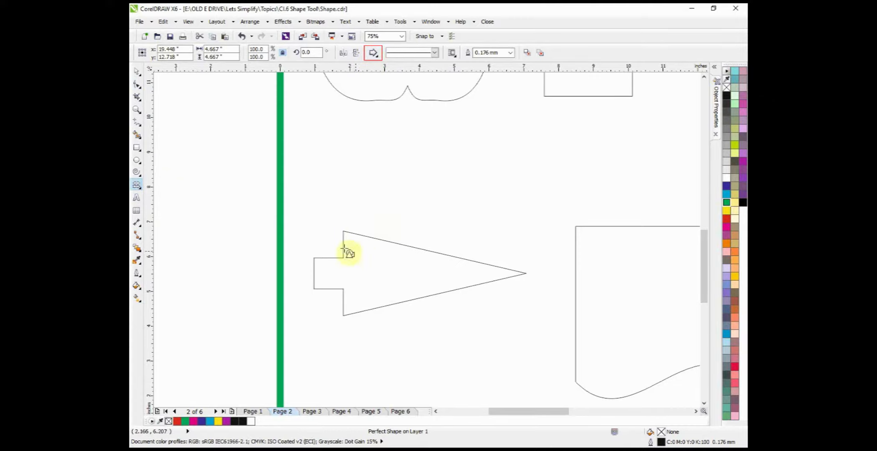
click(141, 87)
click(358, 255)
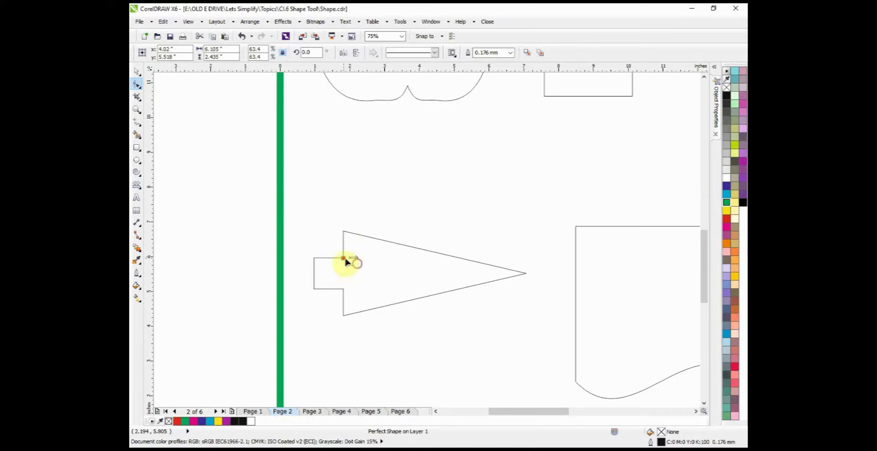
drag(344, 258, 446, 228)
drag(447, 232, 418, 264)
Step: Pick the Flowchart Shapes tool, and select the wavy-bottomed flowchart shape with the Shape tool
scroll(411, 255, down, 1)
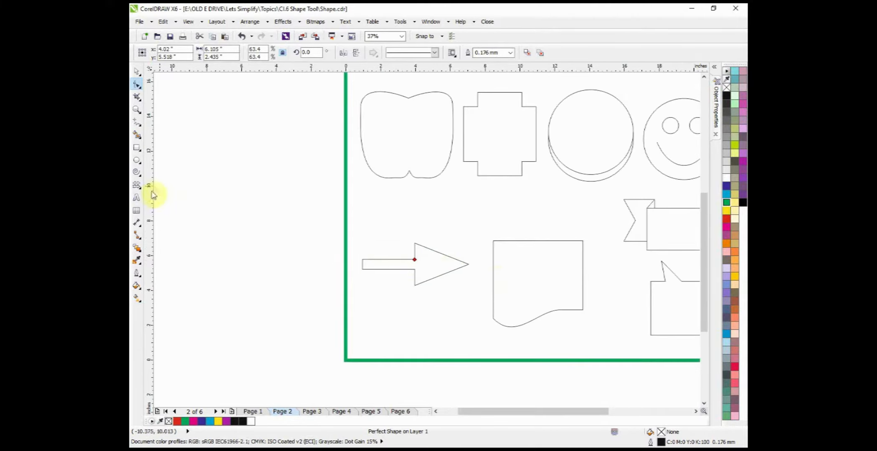
click(138, 186)
click(140, 188)
click(178, 215)
click(141, 190)
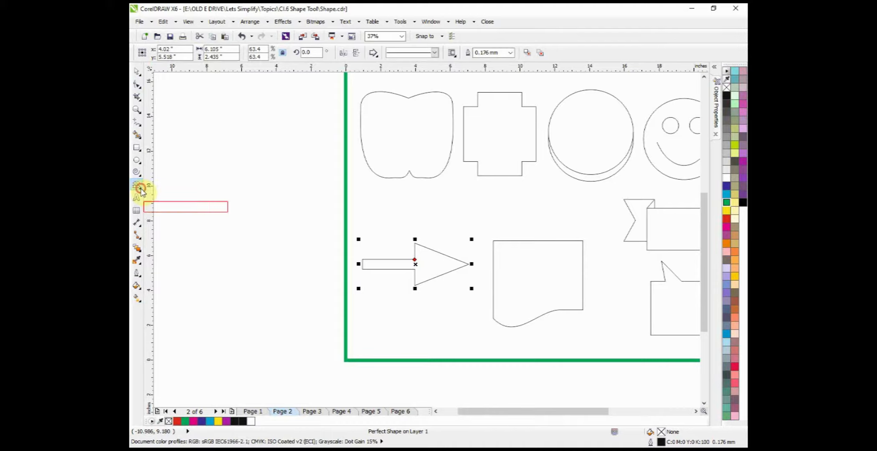
click(164, 208)
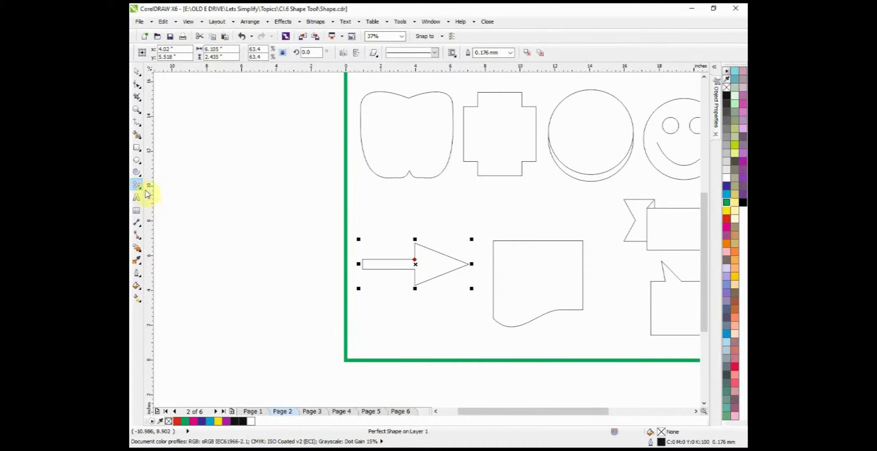
key(F10)
click(517, 270)
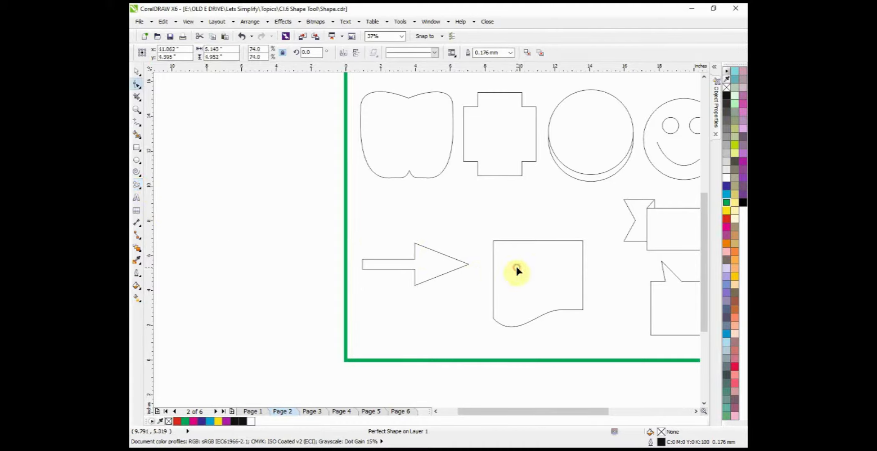
Step: Convert the wavy-bottomed flowchart shape to curves and return to the Shape tool
scroll(587, 301, up, 1)
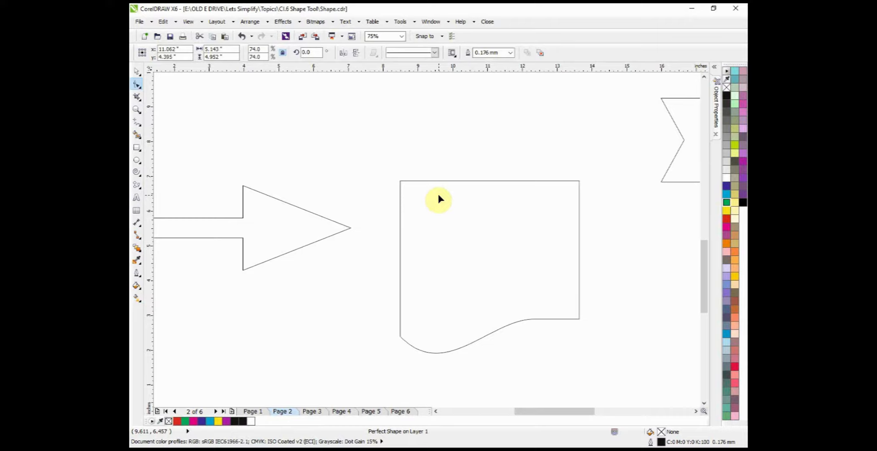
key(space)
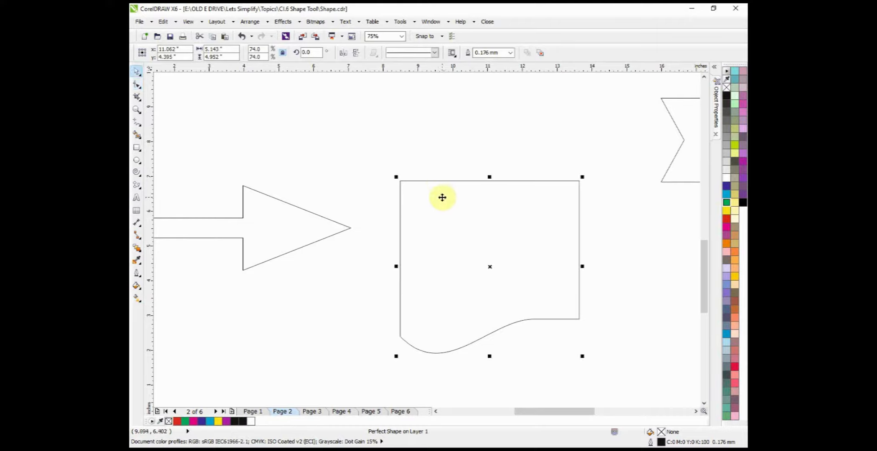
key(ctrl+q)
key(space)
Step: Bend the flowchart shape's top edge into a wave and bow its right edge inward using the upper-right node's adjoining handles
click(579, 181)
drag(460, 181, 458, 149)
drag(519, 180, 519, 204)
drag(579, 226, 558, 232)
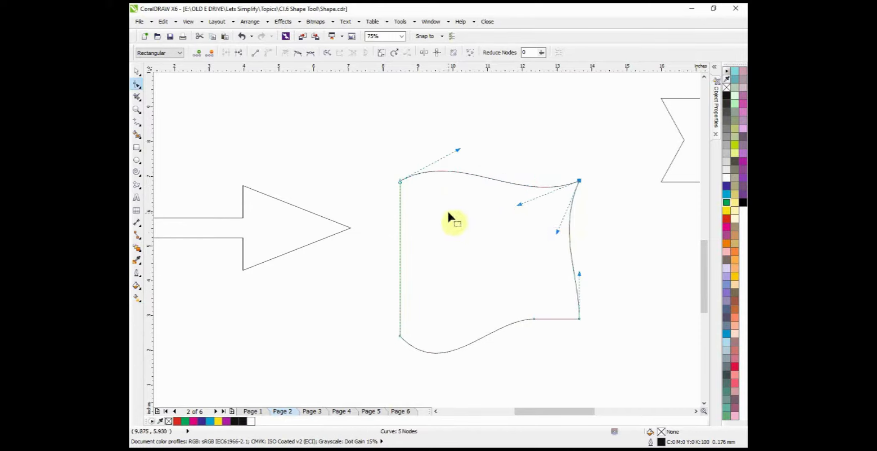
Step: Pick the Banner Shapes tool and open its set of perfect shapes
scroll(448, 211, down, 1)
scroll(593, 179, up, 1)
click(139, 187)
click(166, 216)
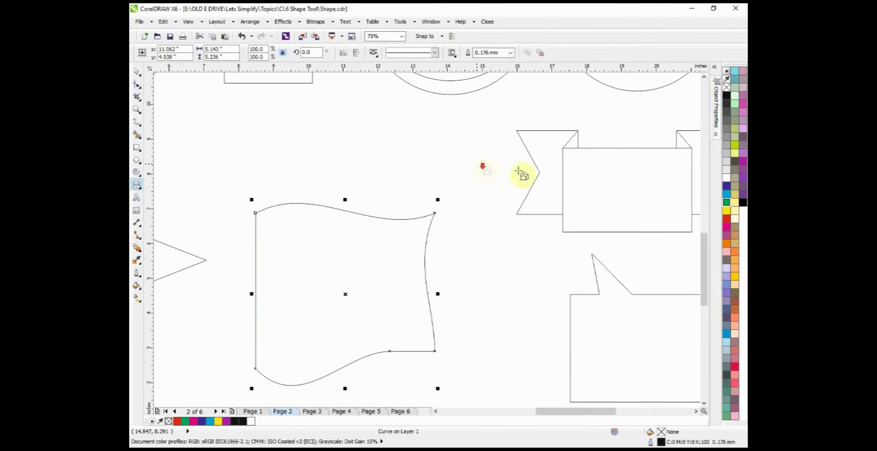
scroll(522, 172, down, 1)
scroll(556, 172, up, 1)
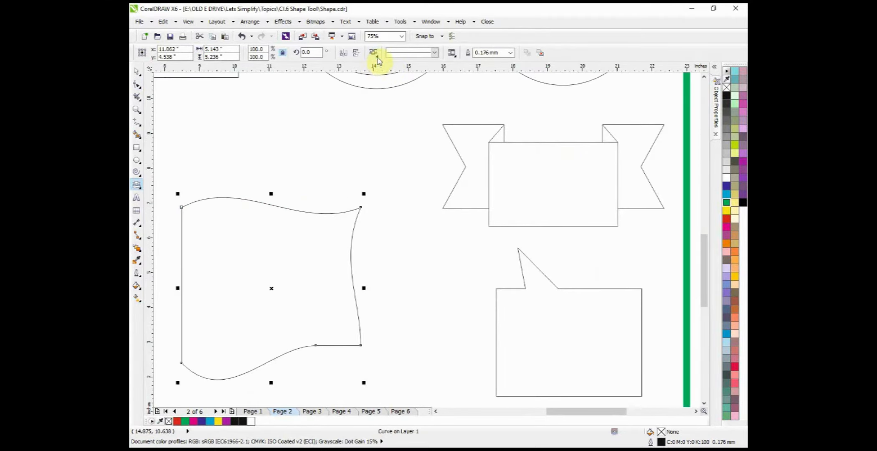
click(374, 53)
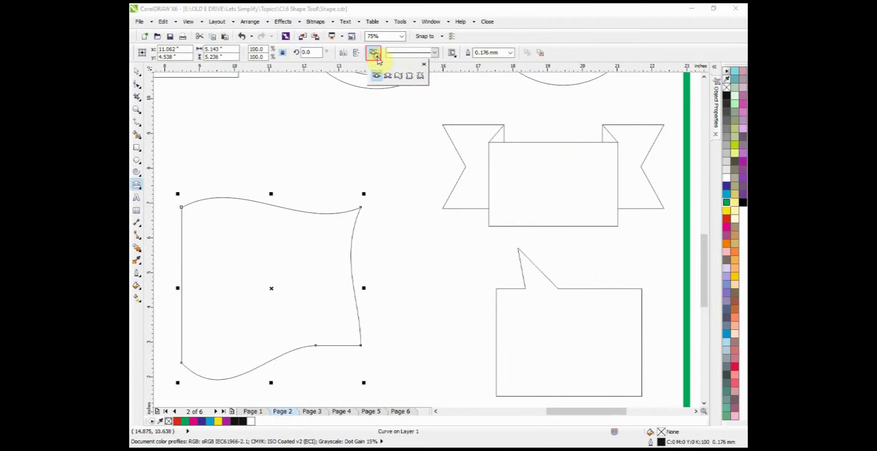
Step: Narrow the banner's center panel and raise the lower edge of its ribbon tails using the Shape tool
click(137, 85)
click(487, 174)
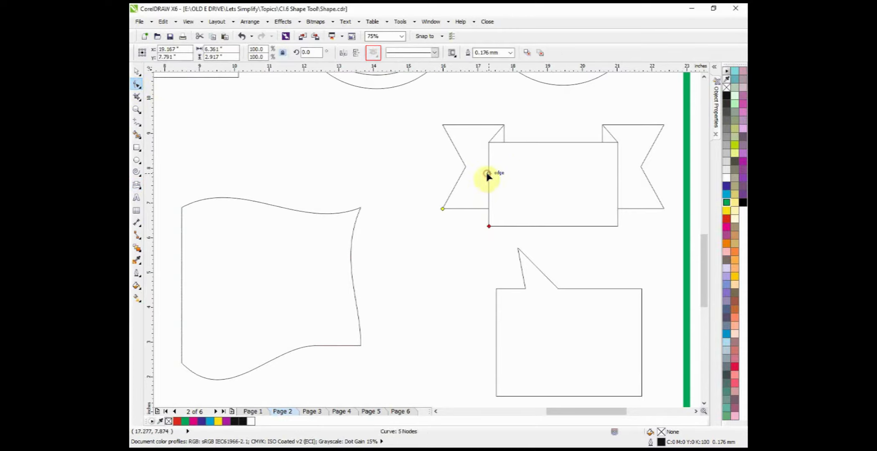
drag(488, 226, 445, 174)
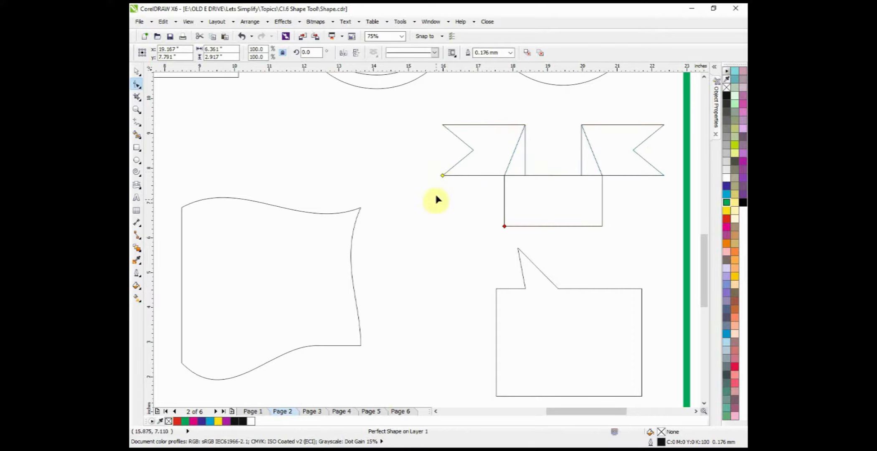
Step: Pick the Callout Shapes tool for the speech-bubble shape below the banner
scroll(441, 179, down, 1)
scroll(476, 247, up, 1)
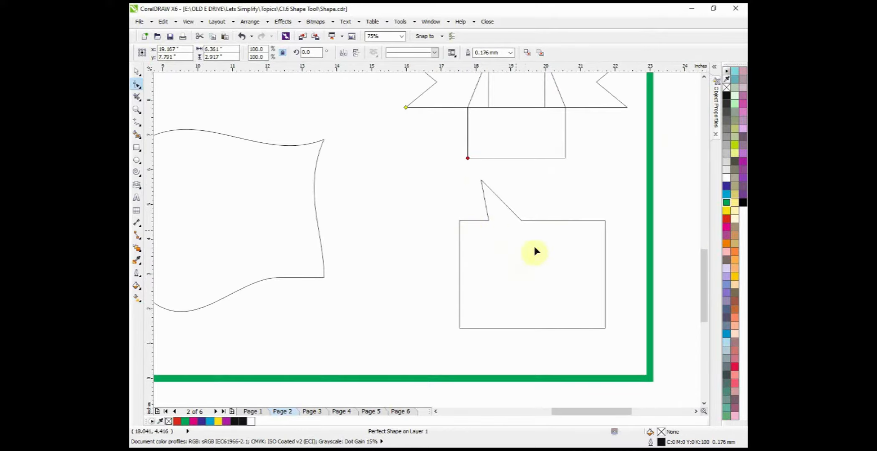
click(140, 188)
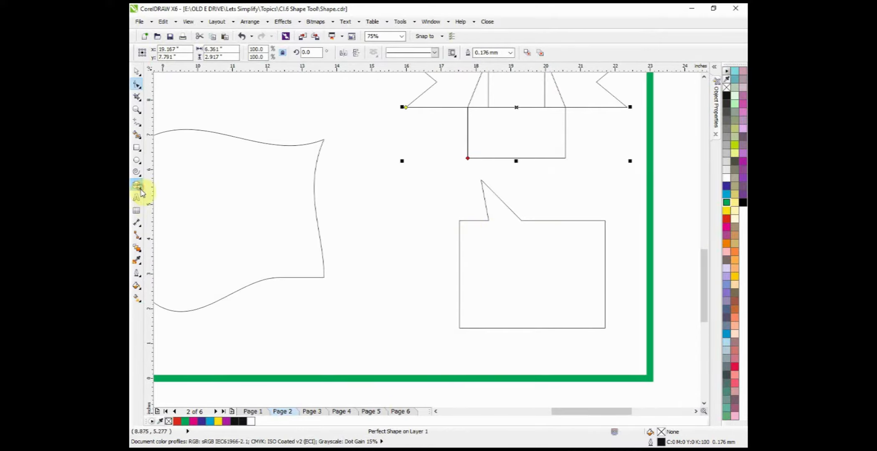
click(141, 191)
click(165, 227)
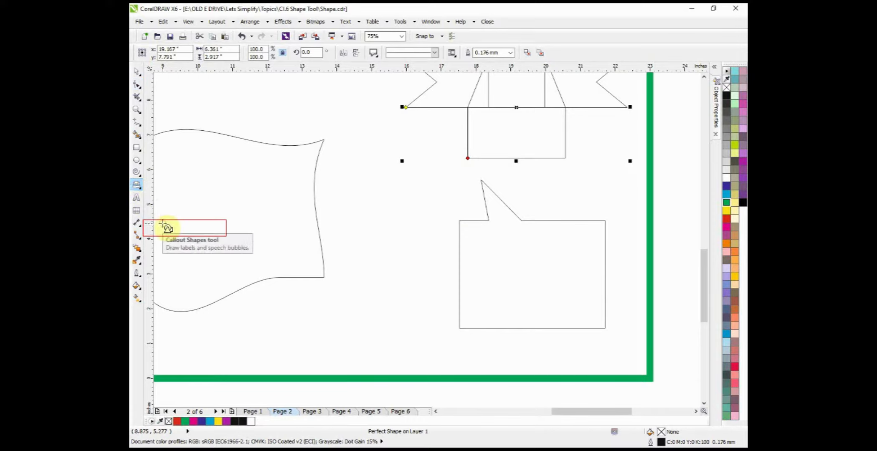
Step: Stretch the callout's pointer far out from its left side, placing the tip below the wavy flowchart shape
click(136, 83)
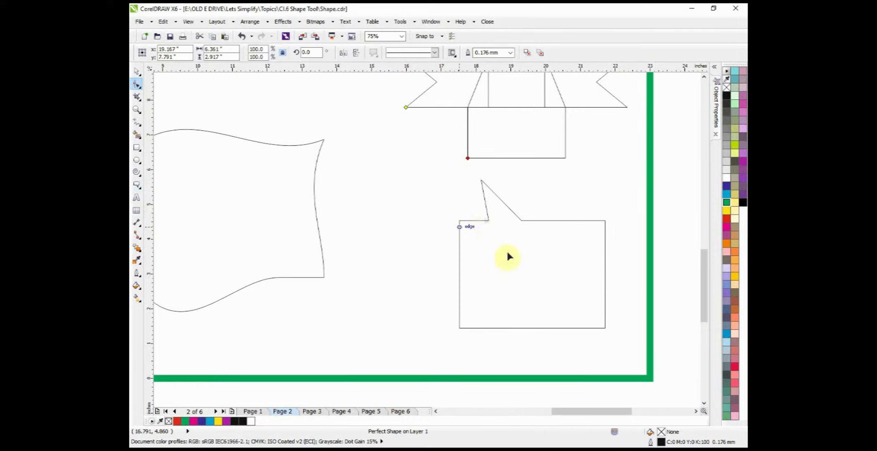
click(501, 200)
drag(458, 209, 365, 311)
drag(286, 320, 246, 354)
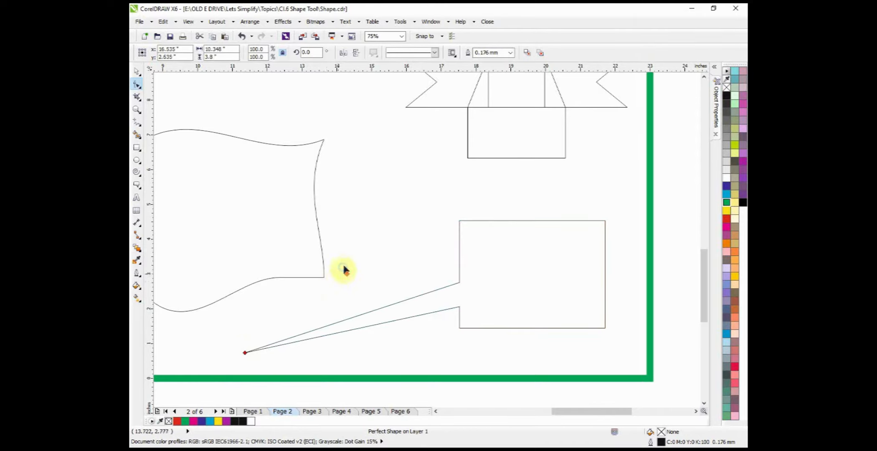
Step: Clear the selection and go to Page 3, "Shape Tool on Texts", focusing on the upper paragraph
scroll(343, 268, down, 2)
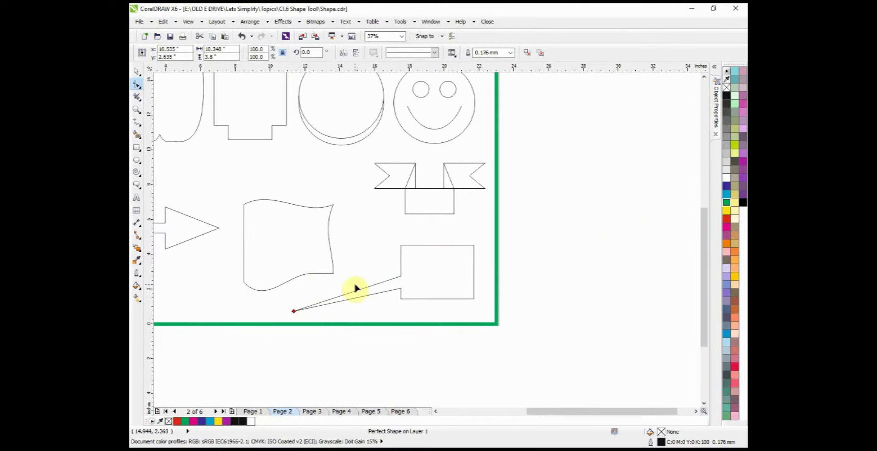
key(shift+F4)
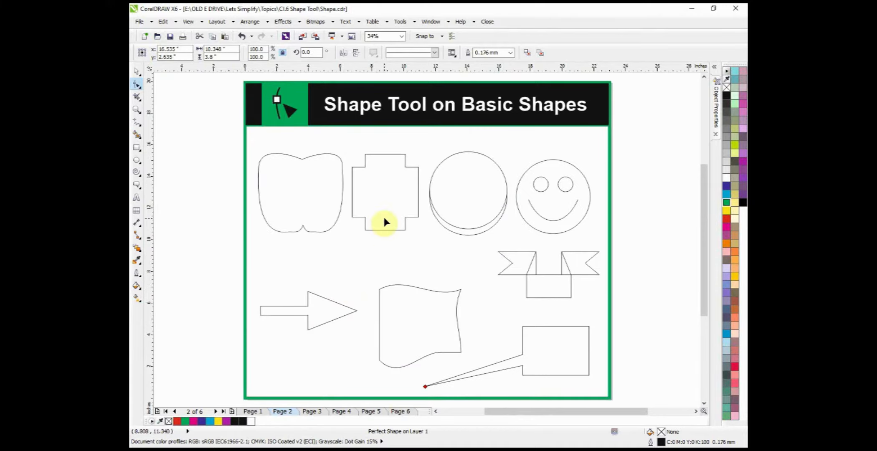
click(363, 392)
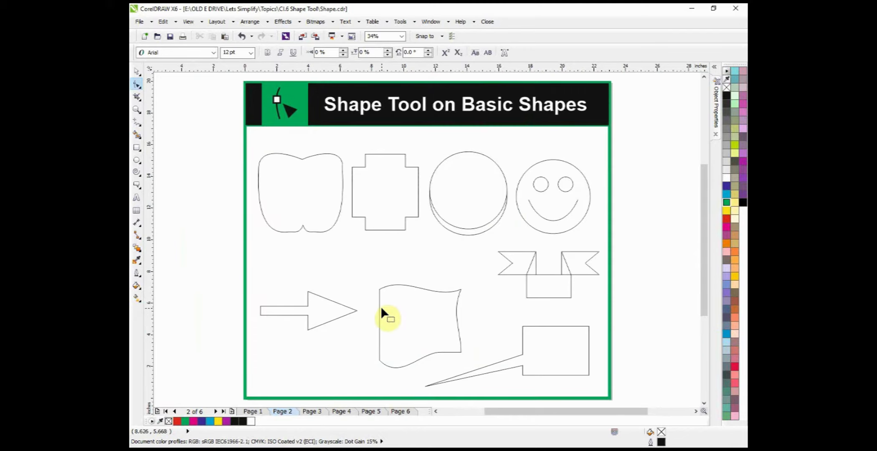
key(Page_Down)
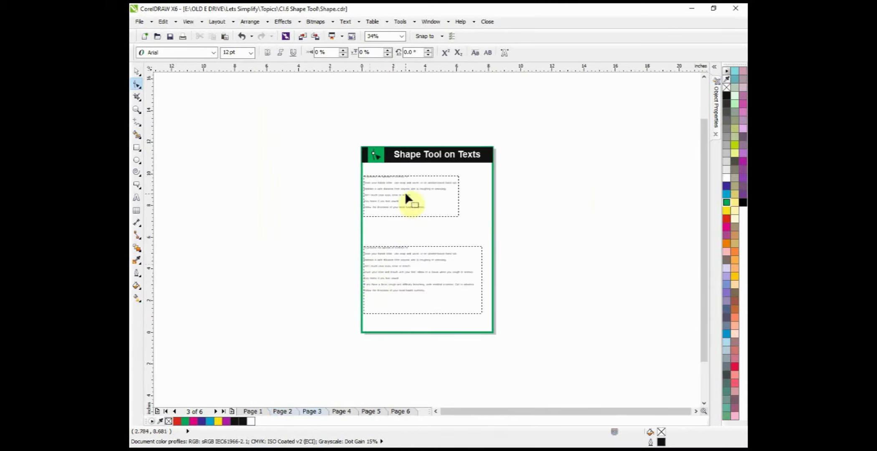
scroll(402, 212, up, 2)
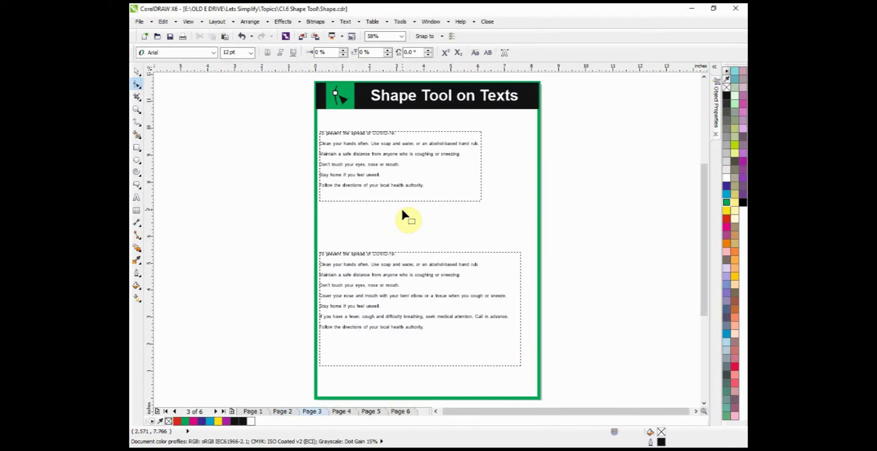
scroll(390, 141, up, 2)
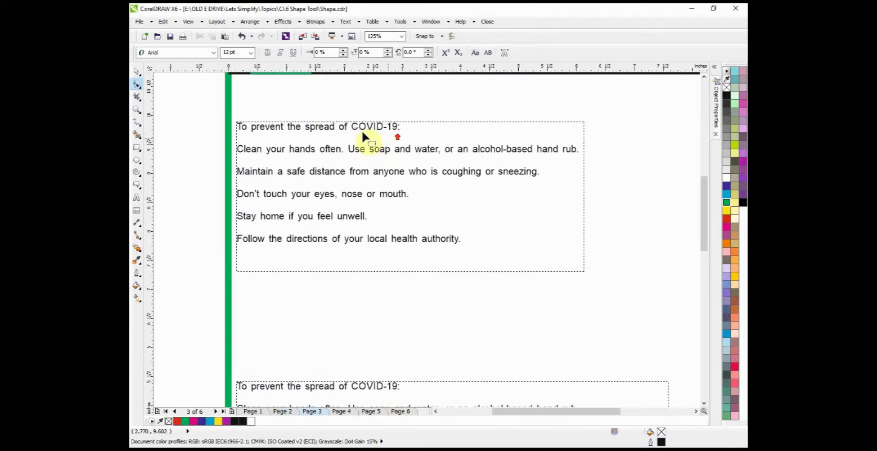
Step: Draw an empty paragraph text frame about 5.9 by 1.325 inches between the two COVID-19 text blocks
click(311, 133)
click(136, 71)
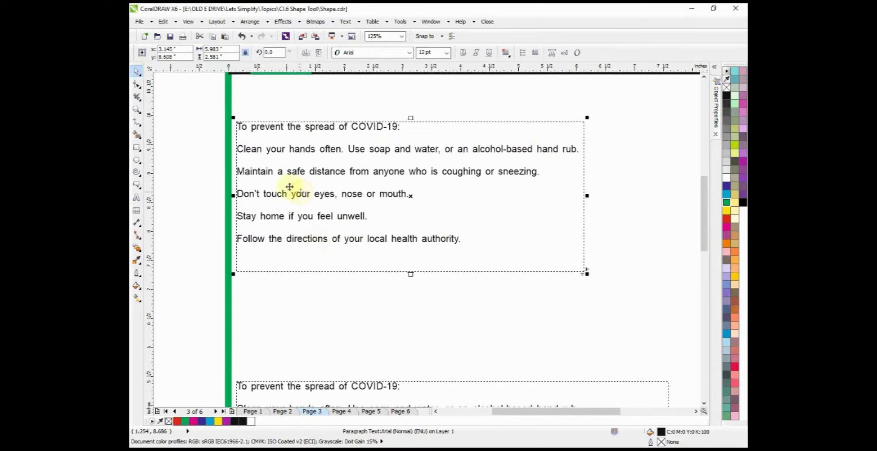
click(137, 199)
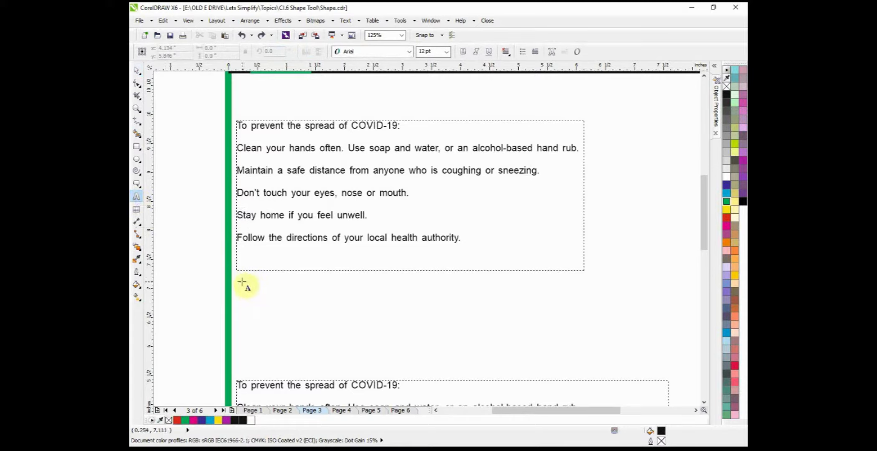
drag(240, 279, 584, 354)
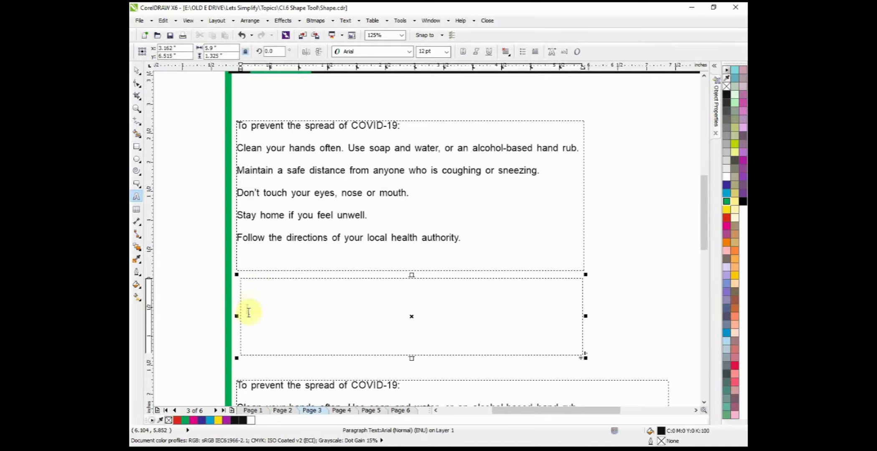
Step: Enter 12345 in the empty frame between the two COVID-19 text blocks and delete that frame
text(12345)
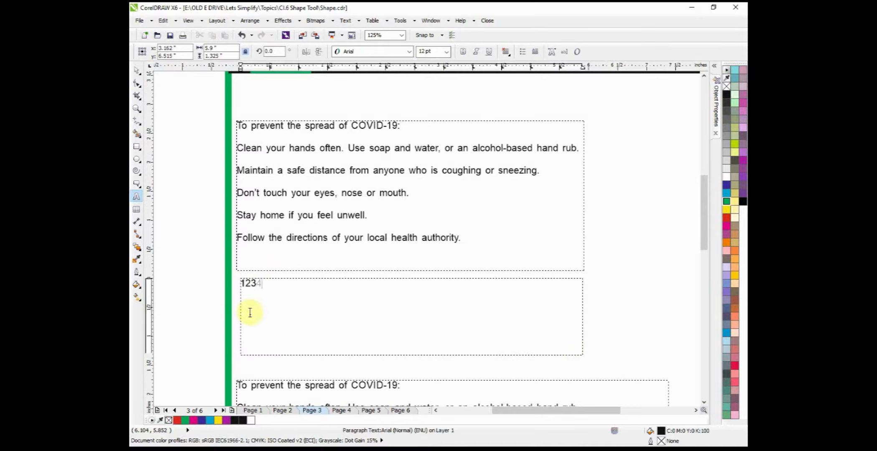
click(135, 69)
key(Delete)
Step: Increase the upper paragraph's line spacing with the Shape tool, extending its frame down to just above the lower text block
click(137, 84)
click(287, 195)
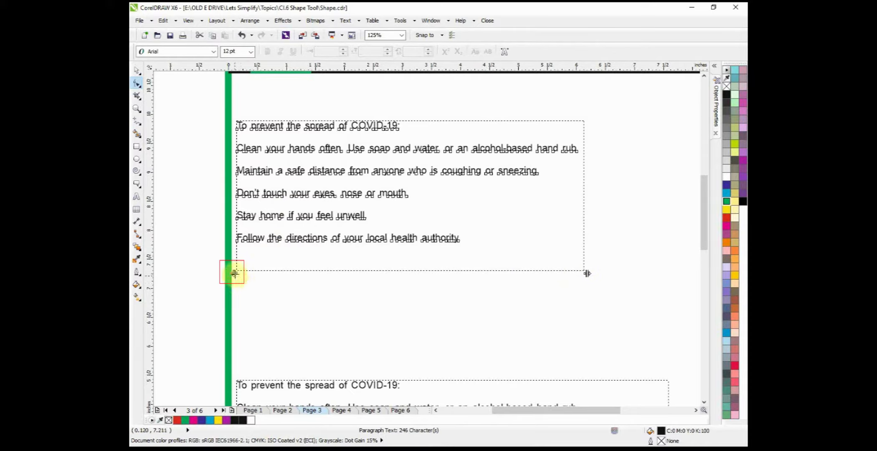
drag(232, 274, 223, 353)
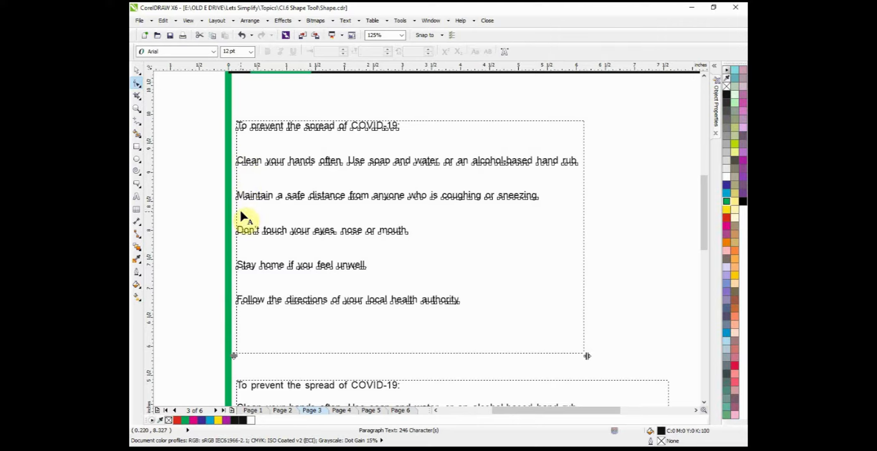
Step: Widen the spacing between words in the upper paragraph with the Shape tool, extending its frame close to the page's green right border
scroll(427, 238, right, 2)
scroll(427, 238, down, 1)
drag(550, 337, 637, 341)
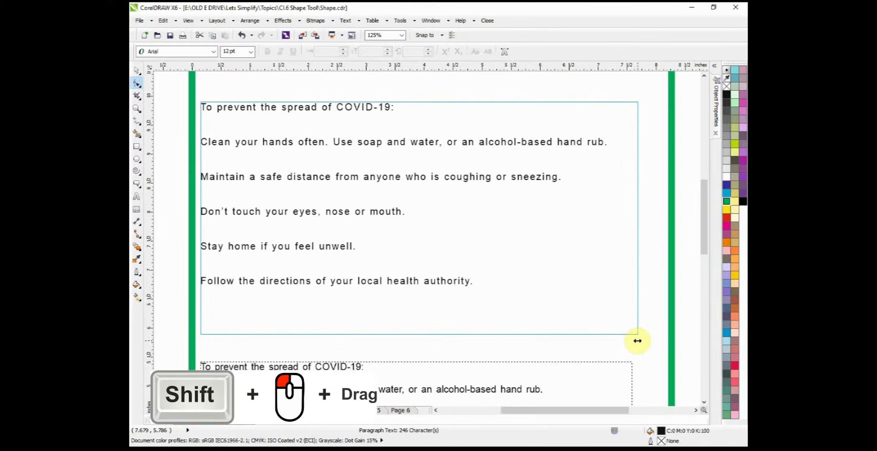
drag(637, 341, 643, 339)
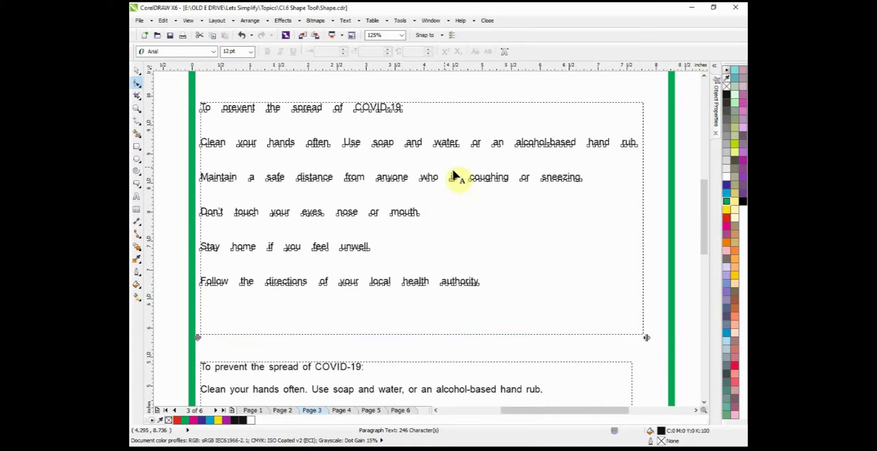
Step: Remove the 1235 artistic text overlapping the page's green left border, just above the lower COVID-19 block
scroll(446, 176, down, 2)
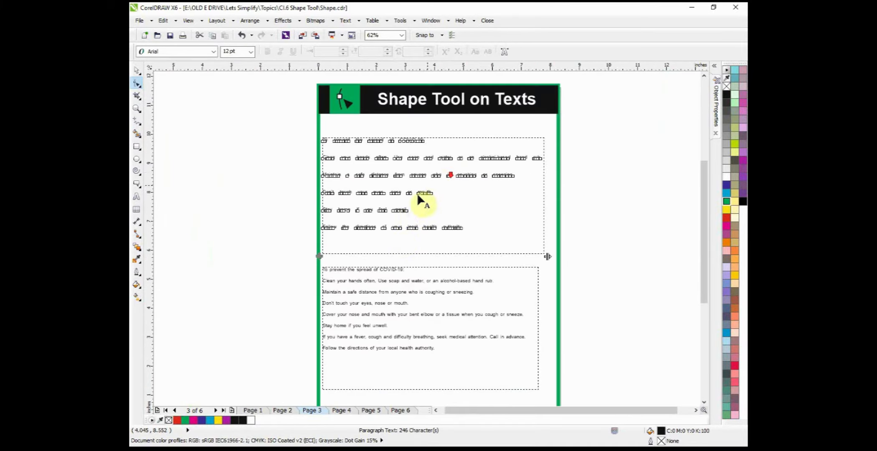
scroll(392, 291, up, 2)
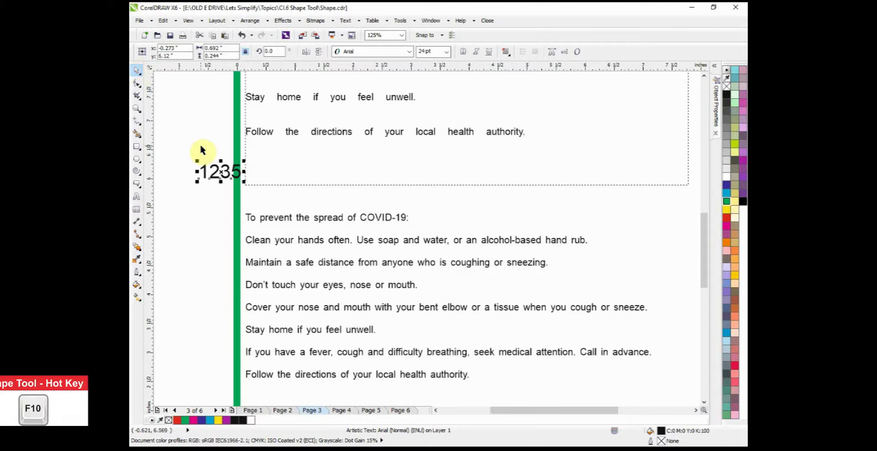
key(space)
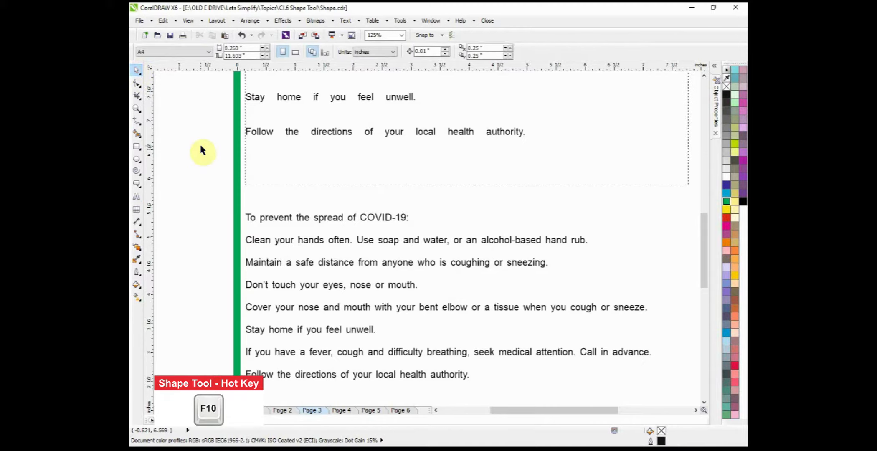
Step: Select the lower COVID-19 artistic text with the Shape tool, focusing on the word COVID-19 in its first line
key(F10)
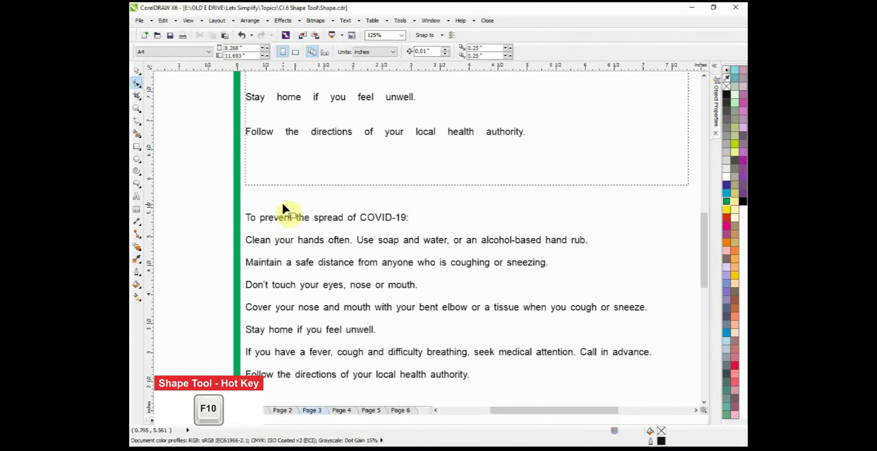
click(282, 205)
scroll(372, 225, up, 4)
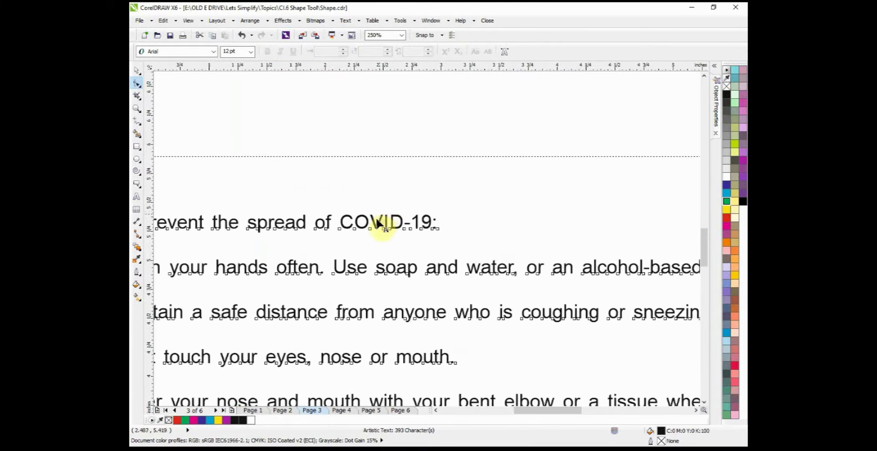
scroll(334, 244, down, 4)
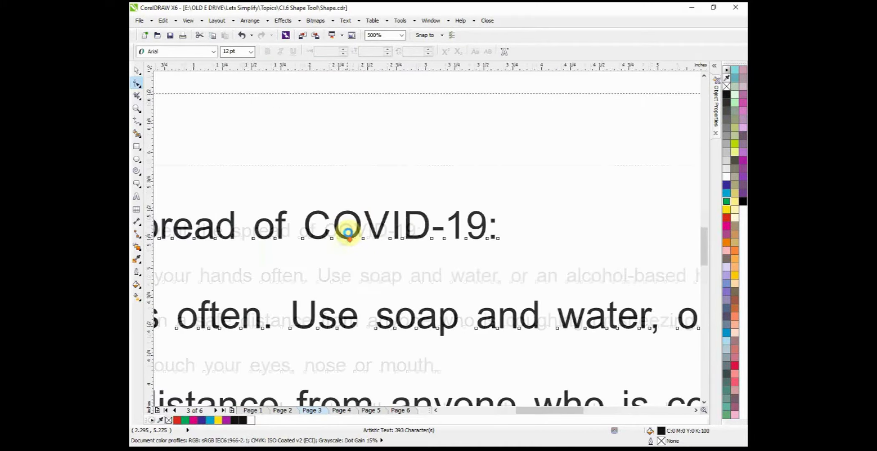
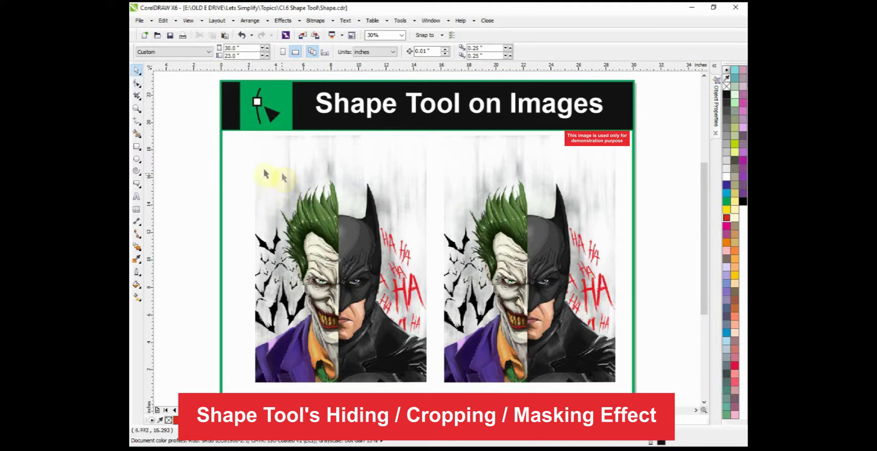
Step: Hide the Joker half of the left image by moving its left nodes inward with the Shape tool, and extend them back outward
click(137, 82)
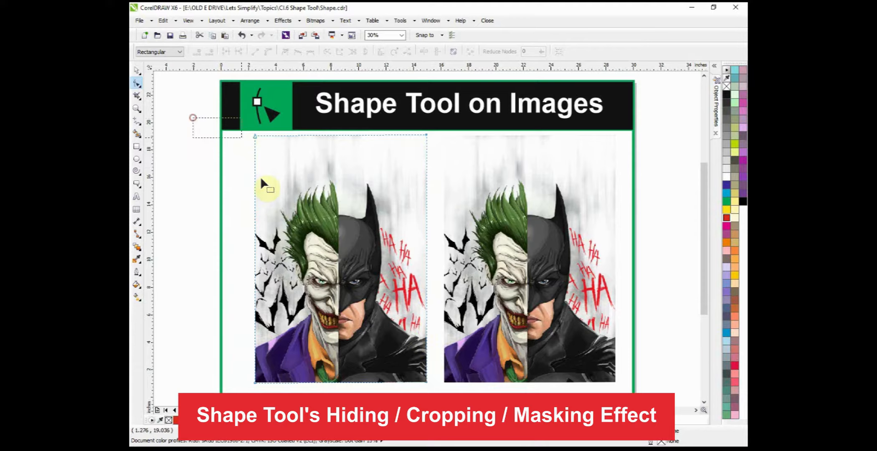
click(256, 380)
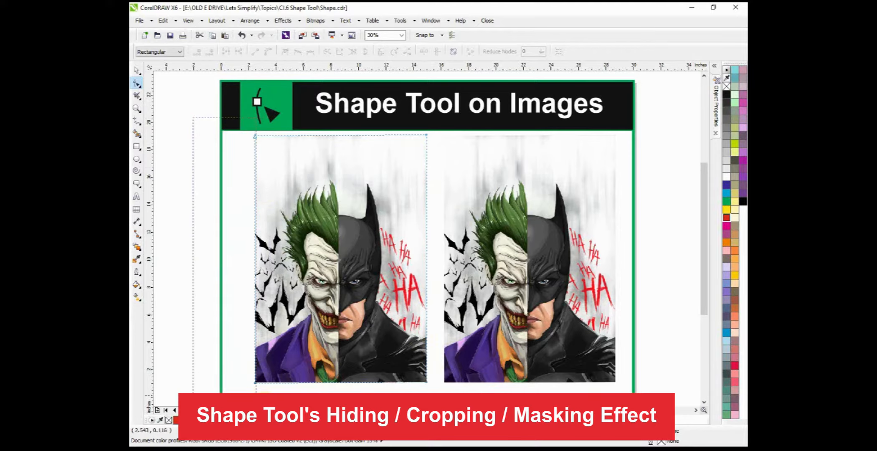
click(254, 381)
drag(253, 381, 342, 386)
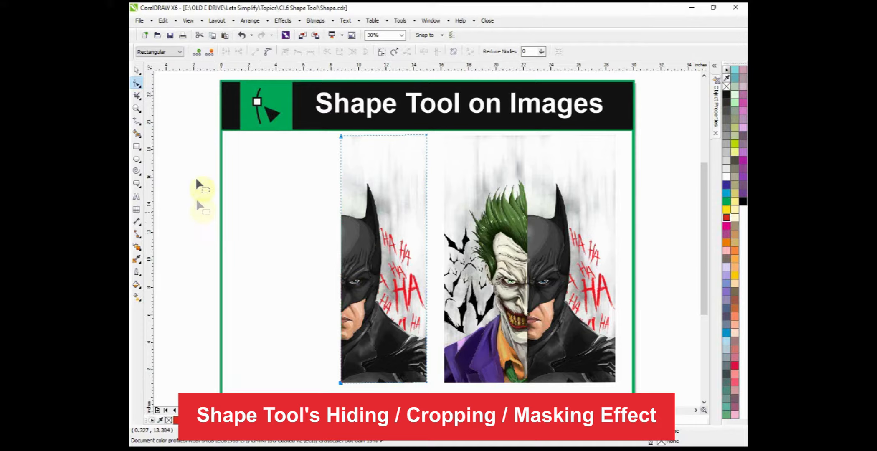
drag(199, 121, 250, 384)
Step: Crop the right image down to its Batman half with the Crop tool
click(543, 267)
click(136, 96)
drag(530, 134, 622, 387)
double_click(585, 304)
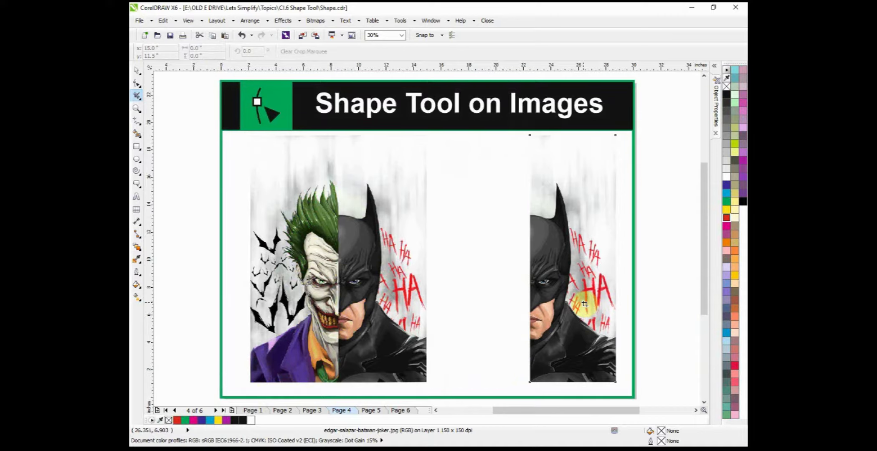
Step: Try to bring back the cropped Joker half by extending the right image's left nodes outward with the Shape tool
click(136, 83)
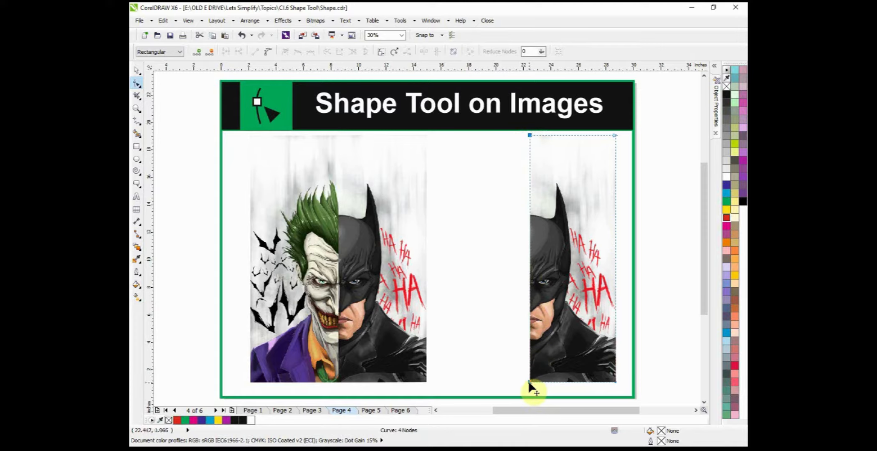
drag(528, 381, 453, 374)
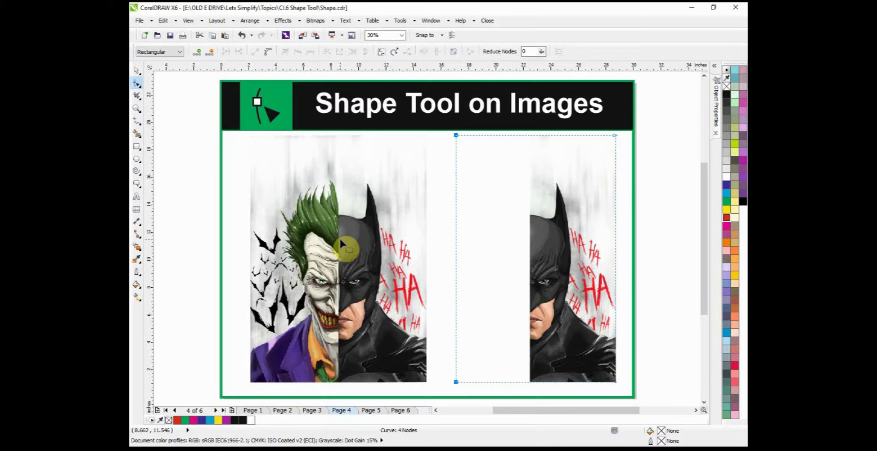
Step: On Page 5, draw a rectangle about 11.3 by 6.4 inches in the page's upper half and fill it with cyan
click(370, 411)
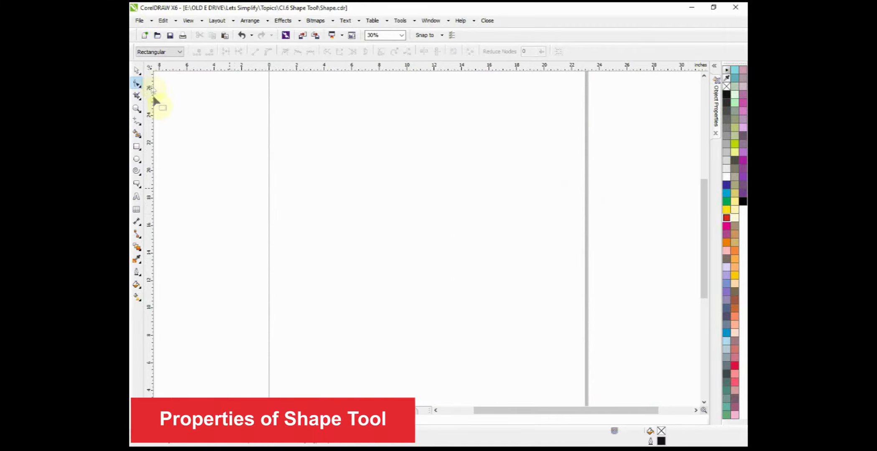
click(137, 70)
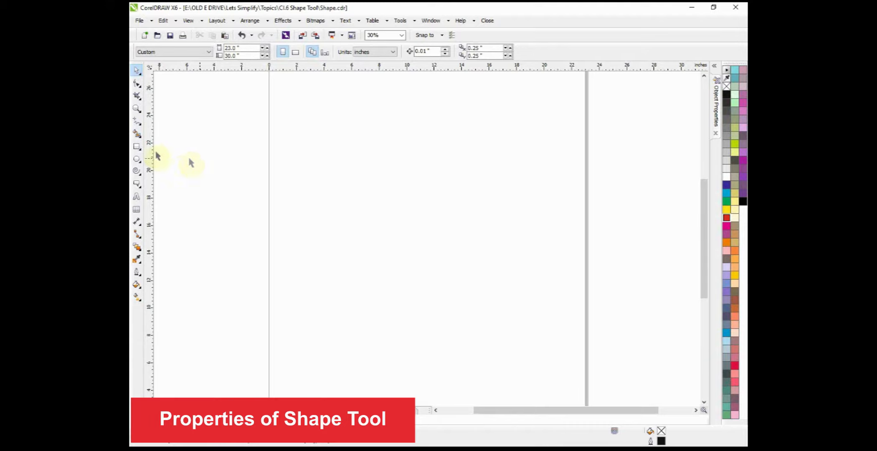
click(136, 146)
drag(341, 137, 497, 225)
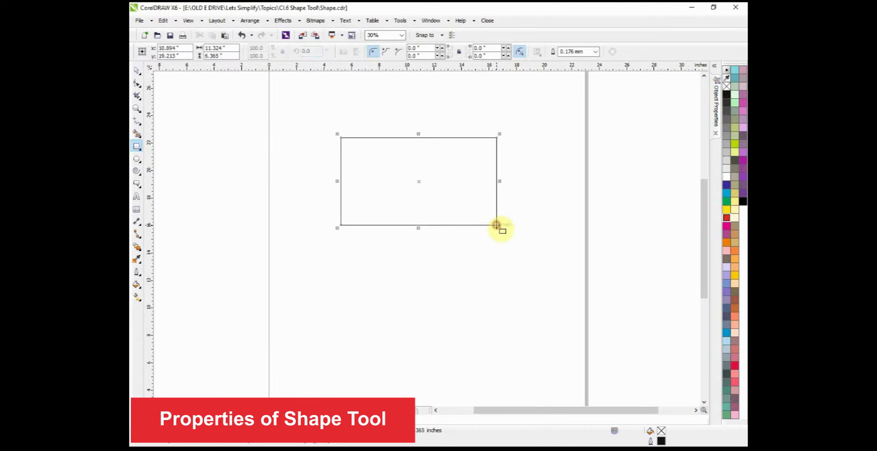
click(727, 192)
Step: Convert the cyan rectangle to curves, test moving its top-left corner node with the Shape tool, and undo that move
click(136, 83)
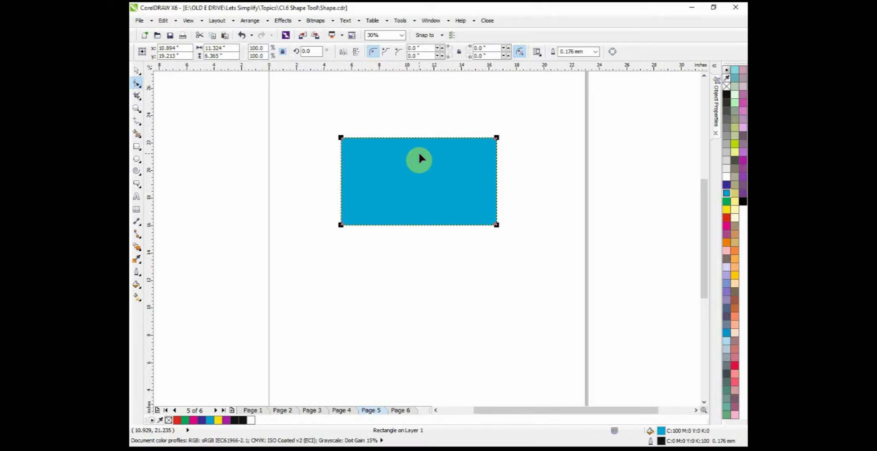
right_click(393, 166)
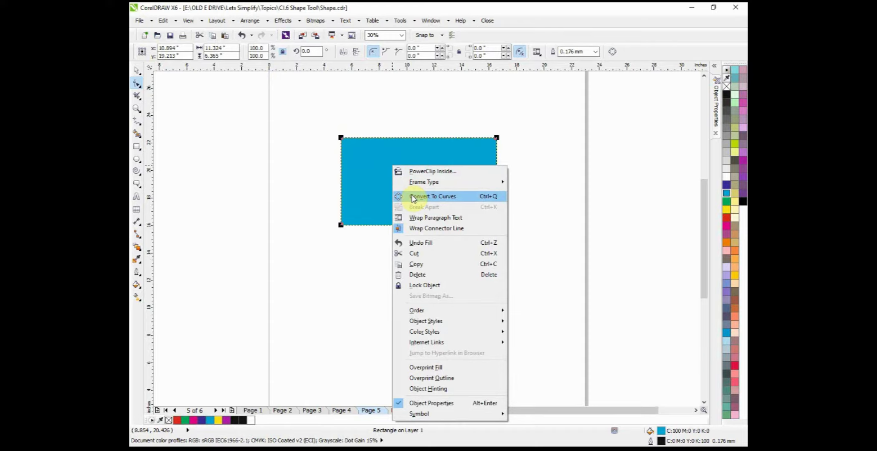
click(413, 197)
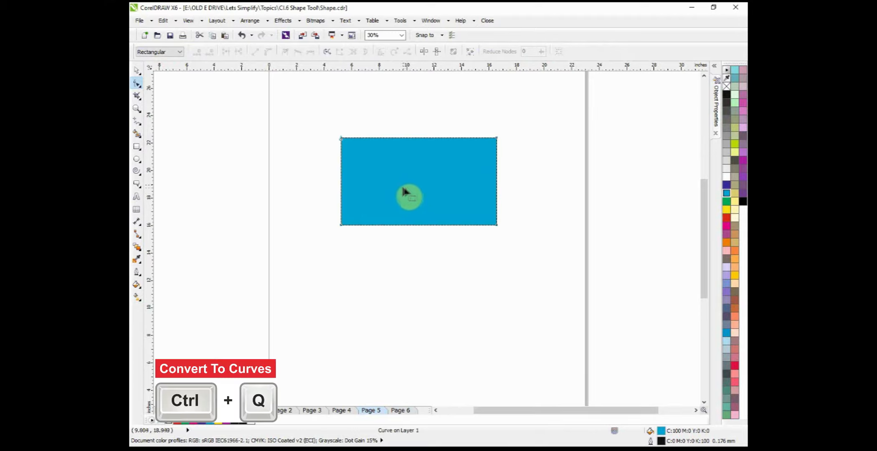
click(250, 20)
click(210, 198)
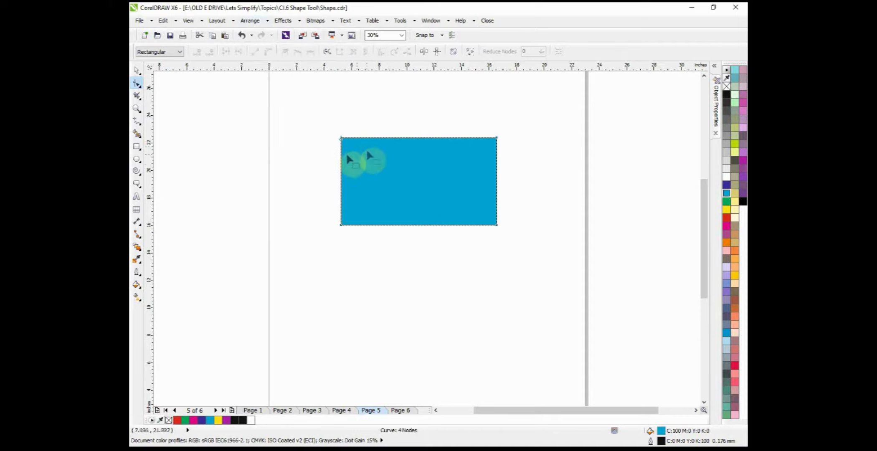
drag(340, 136, 354, 136)
key(ctrl+z)
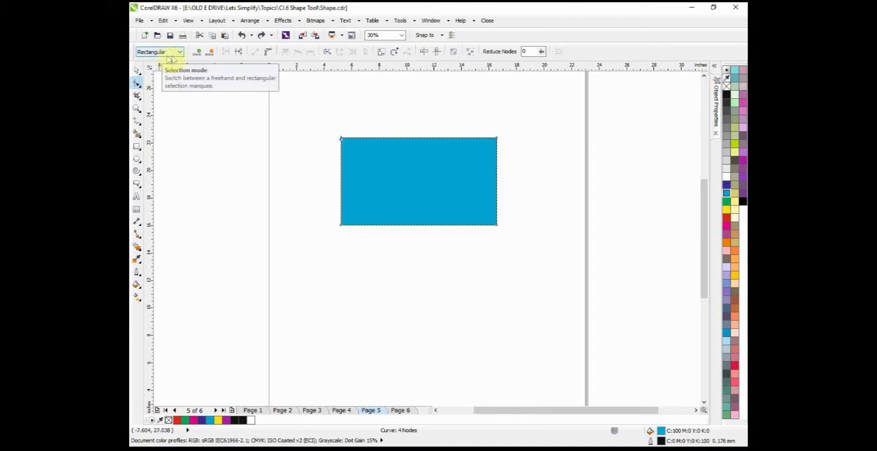
Step: Using the Rectangular selection mode, select all corner nodes of the cyan shape with a marquee around it
click(180, 52)
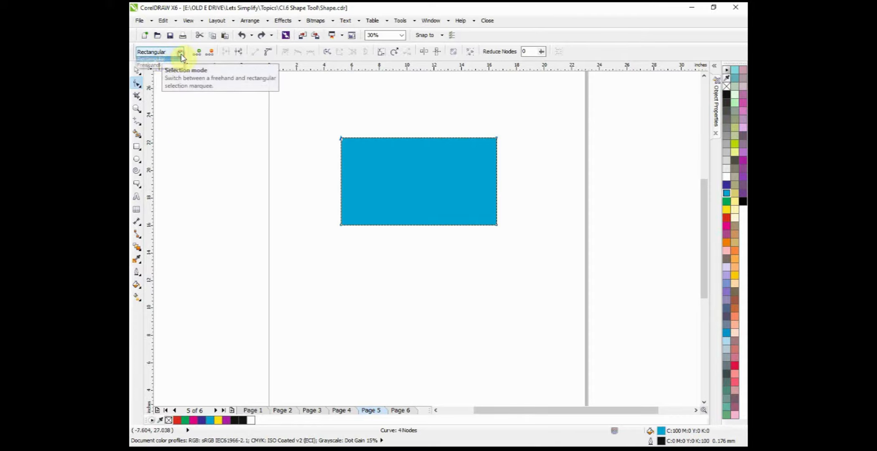
click(167, 61)
drag(314, 114, 527, 251)
Step: Switch the node selection mode to Freehand and lasso the cyan shape's nodes
click(180, 52)
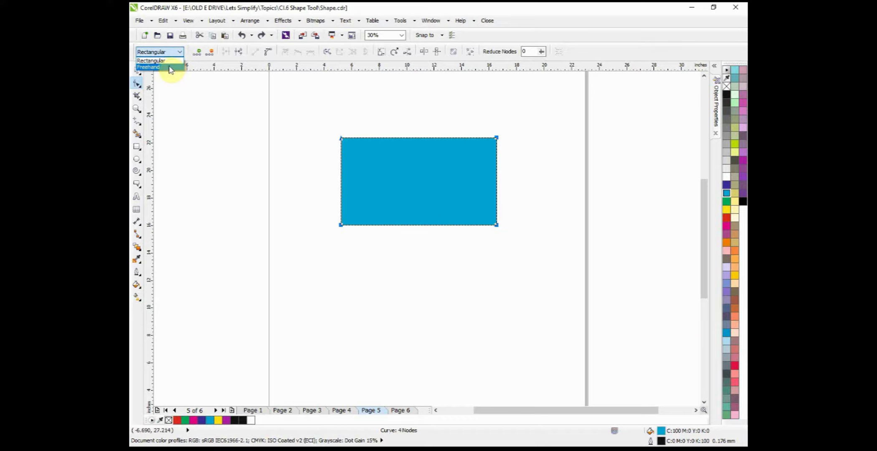
click(171, 68)
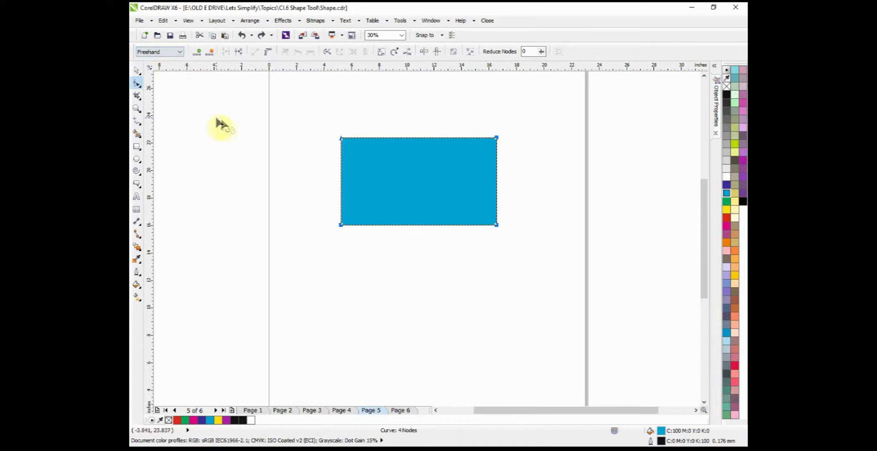
click(281, 138)
mouse_move(322, 117)
mouse_down()
mouse_move(504, 131)
mouse_move(515, 144)
mouse_move(517, 251)
mouse_move(309, 246)
mouse_move(318, 240)
mouse_up()
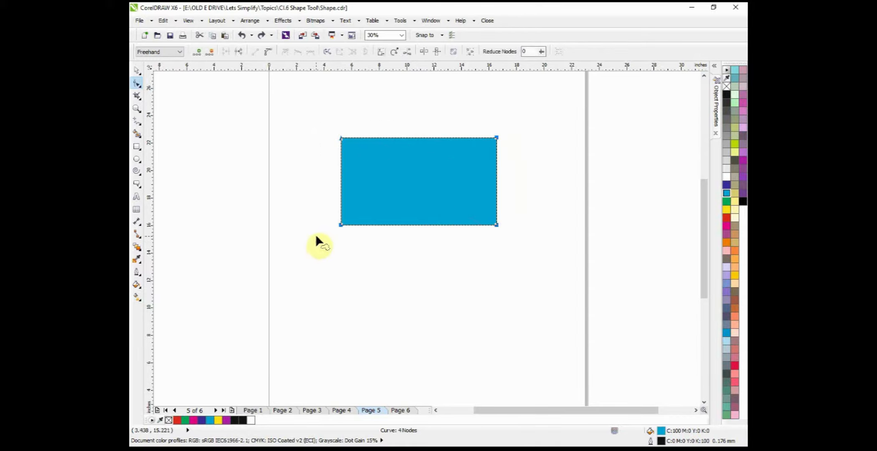
Step: Mark a point on the cyan shape's left edge, just below its top-left corner, for adding a node
click(340, 144)
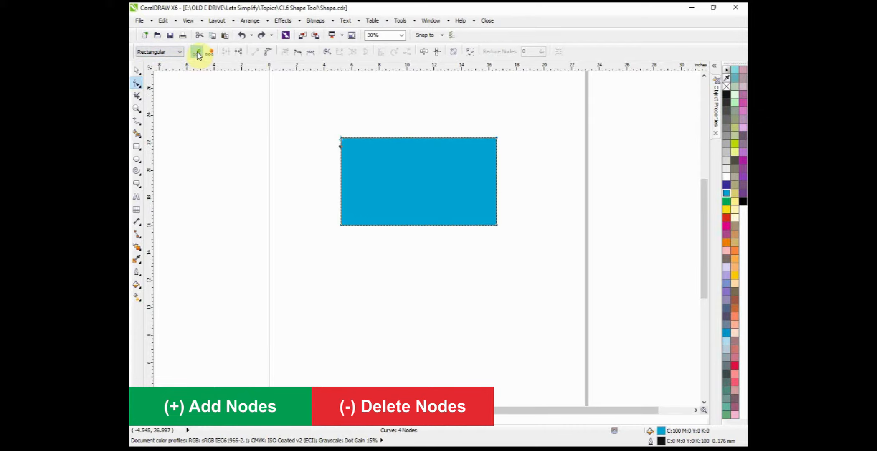
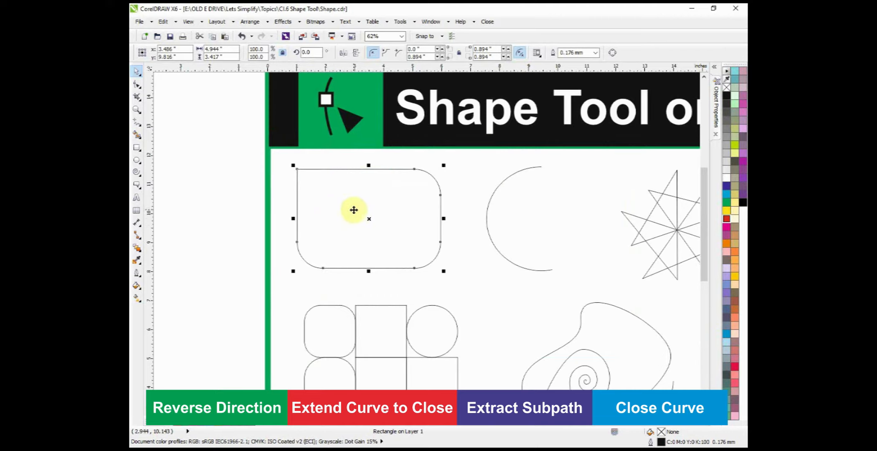
Step: Convert the rounded rectangle to curves and break it apart at the nodes ending its top and bottom edges on the right
key(ctrl+q)
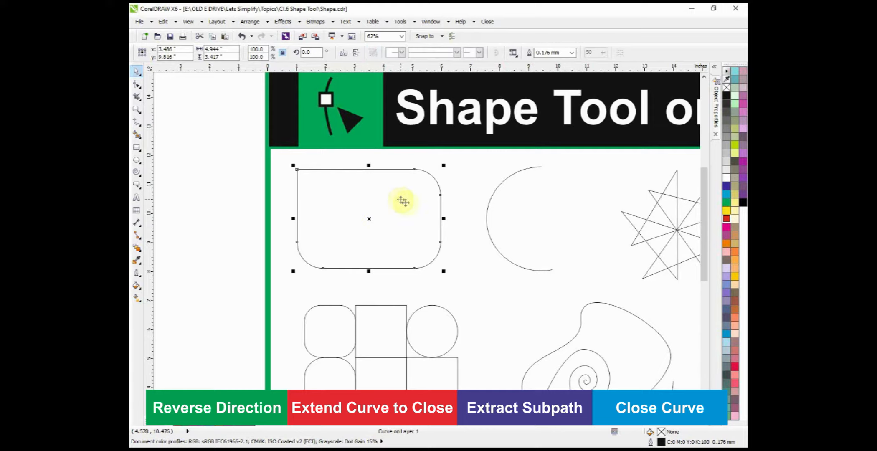
key(F10)
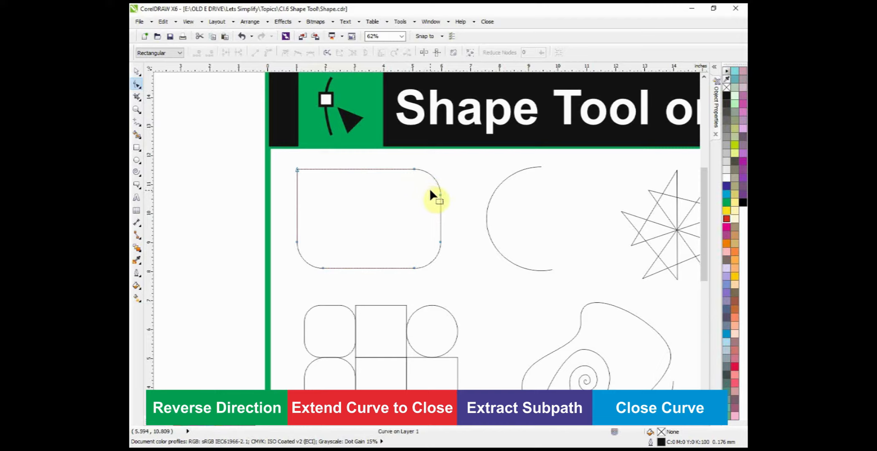
click(414, 169)
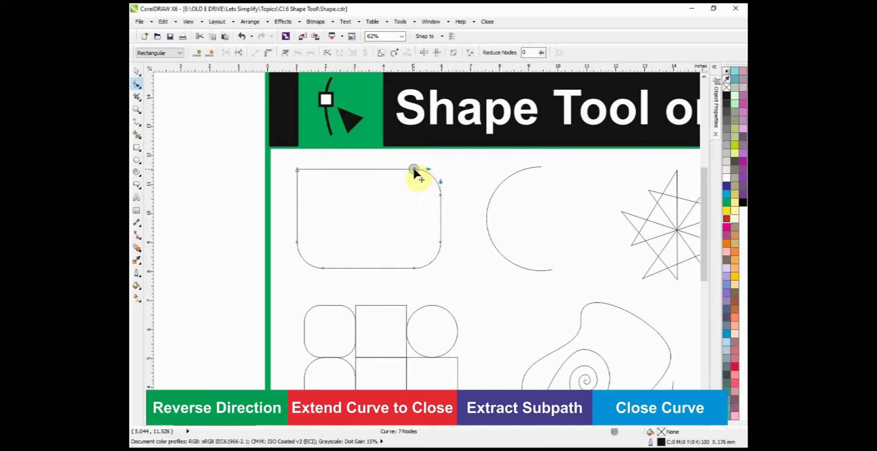
right_click(415, 169)
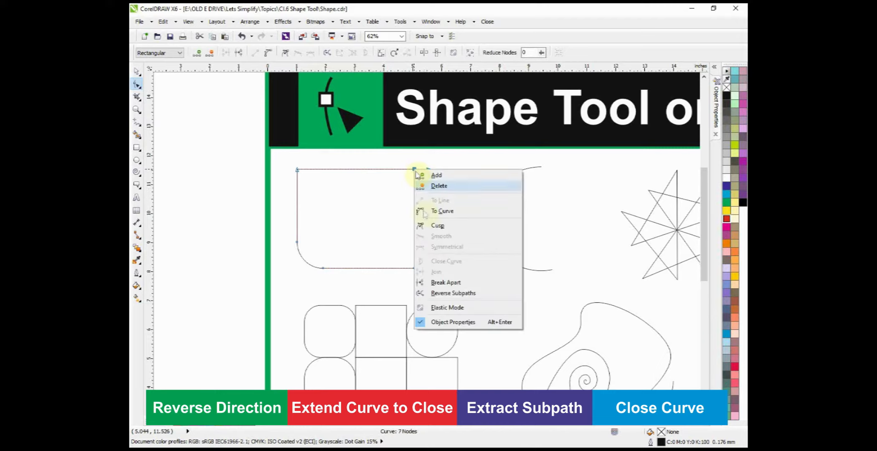
click(426, 283)
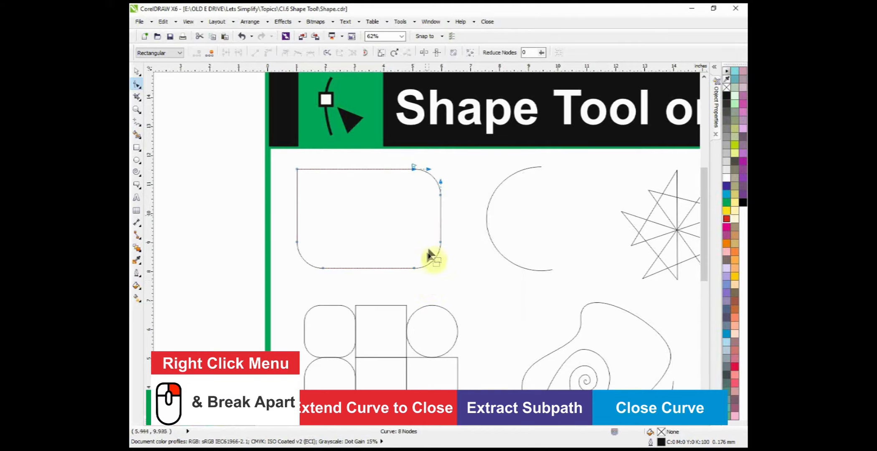
click(414, 270)
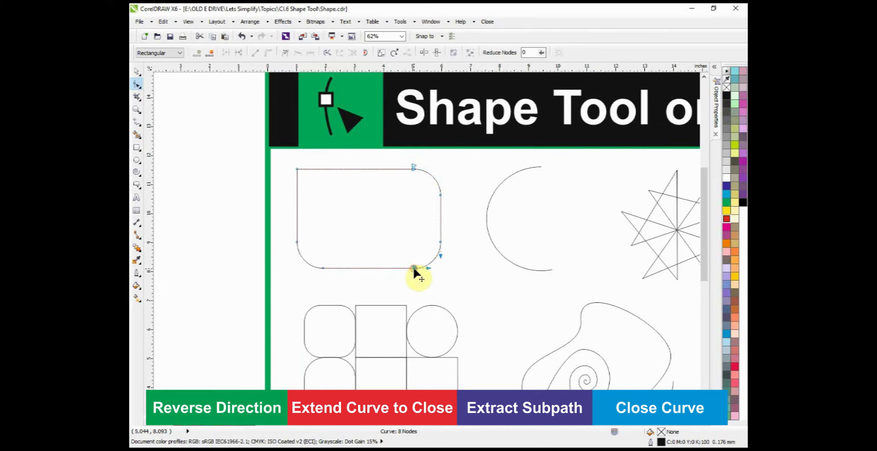
right_click(414, 269)
click(440, 383)
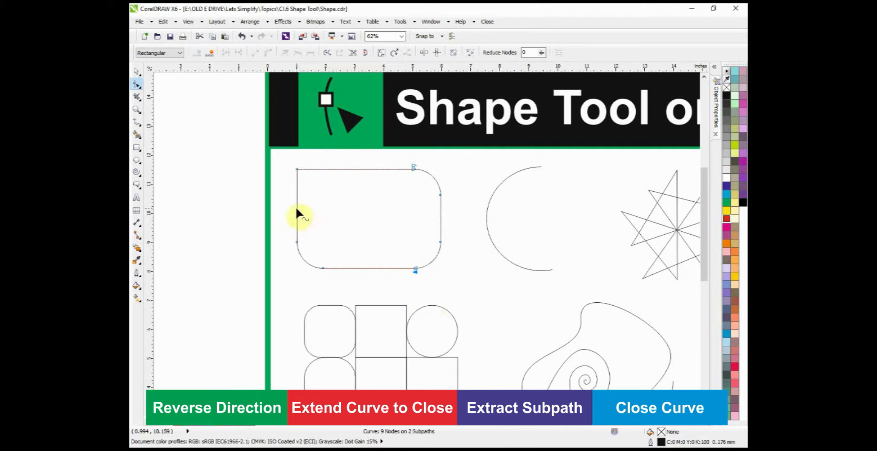
Step: Move the broken rectangle slightly as a whole with the Pick tool to check that its two subpaths still belong together
key(space)
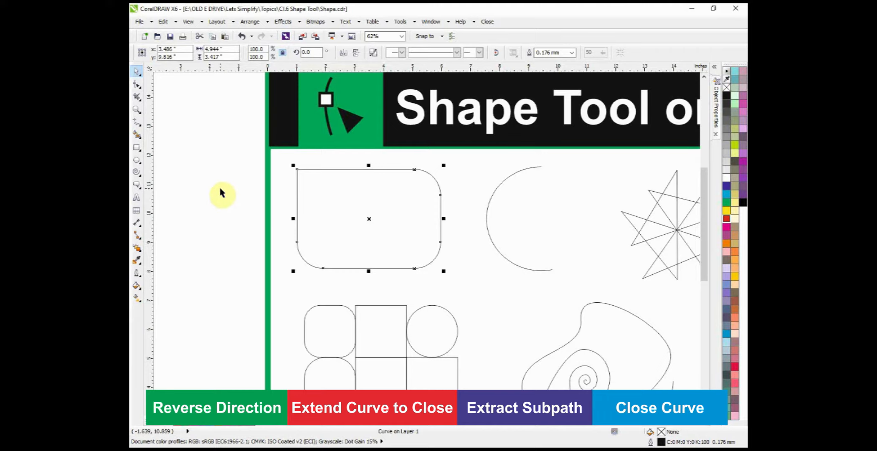
key(space)
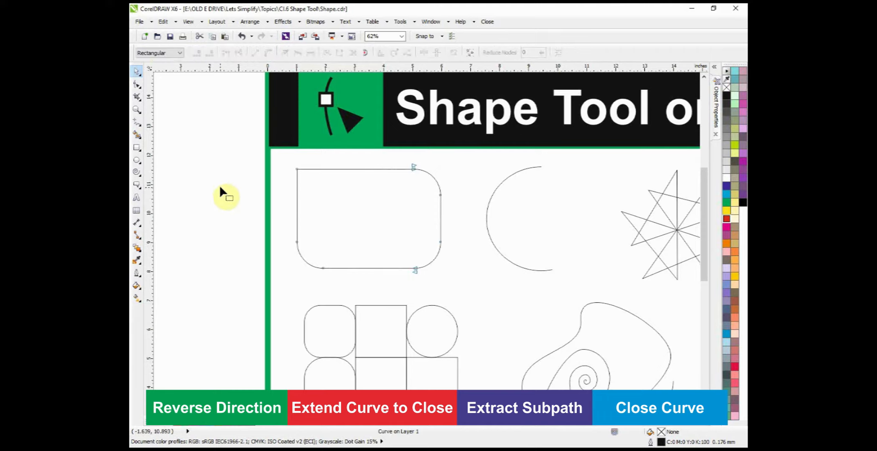
key(space)
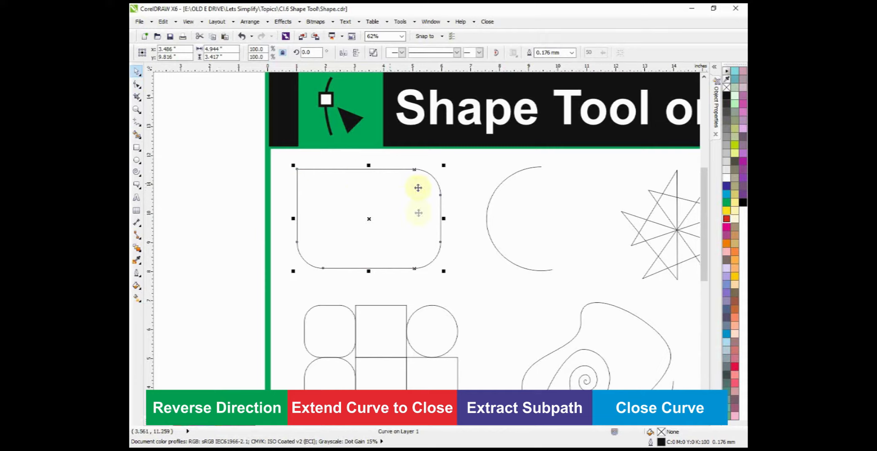
click(369, 220)
mouse_move(354, 226)
mouse_down()
mouse_move(339, 233)
mouse_move(368, 217)
mouse_up()
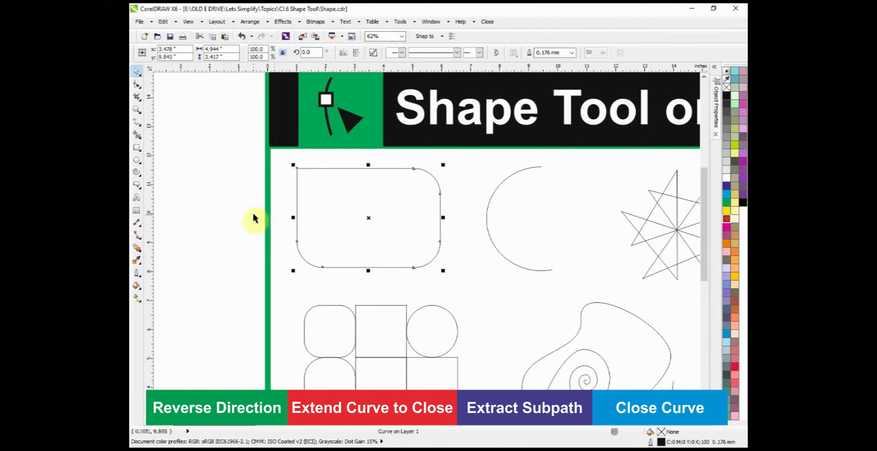
Step: Select the break node on the rectangle's top edge with the Shape tool and extract its subpath as a separate object
click(440, 193)
key(F10)
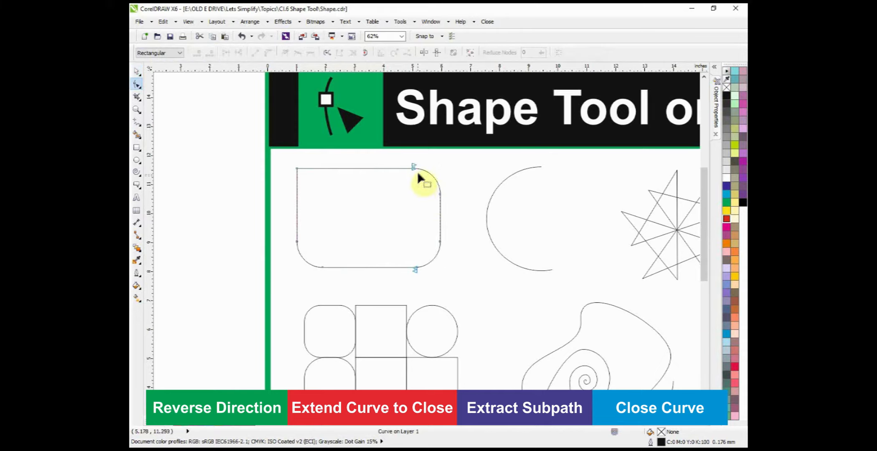
click(413, 168)
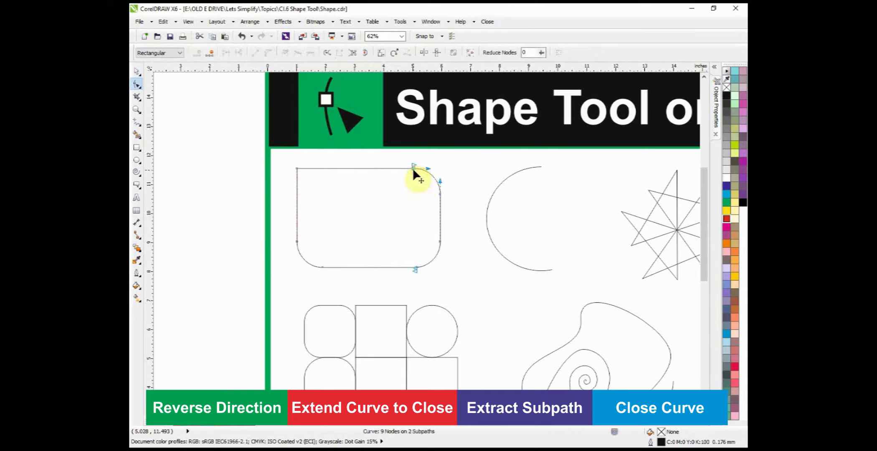
click(352, 53)
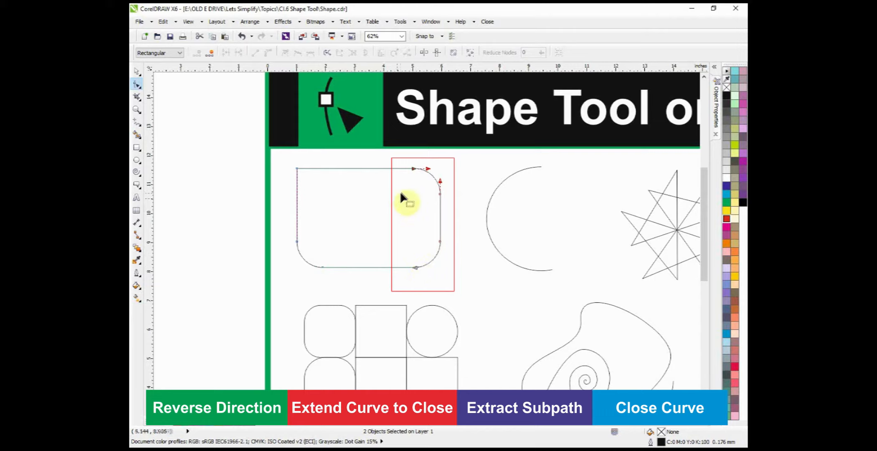
key(space)
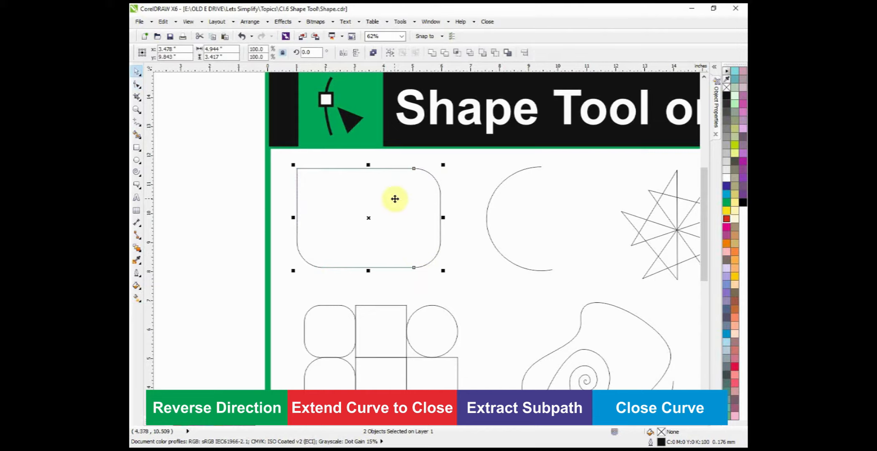
click(220, 222)
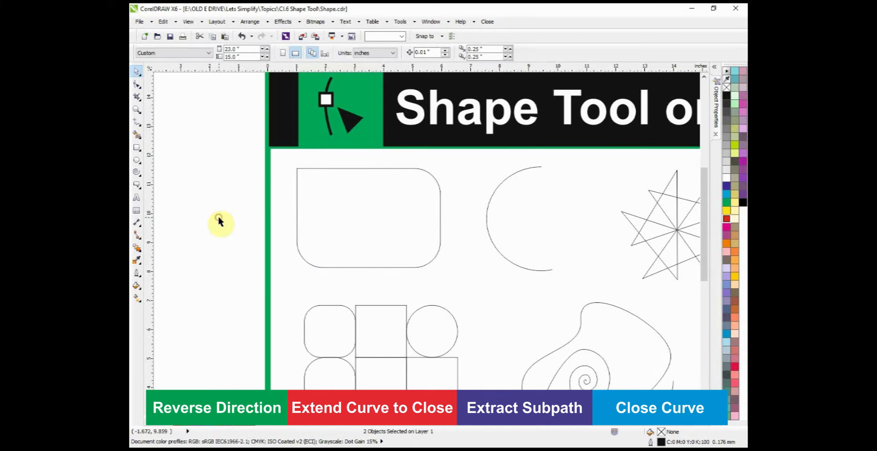
Step: Separate the two rectangle pieces by moving the larger piece left and the rounded right-hand piece slightly up and right
click(354, 168)
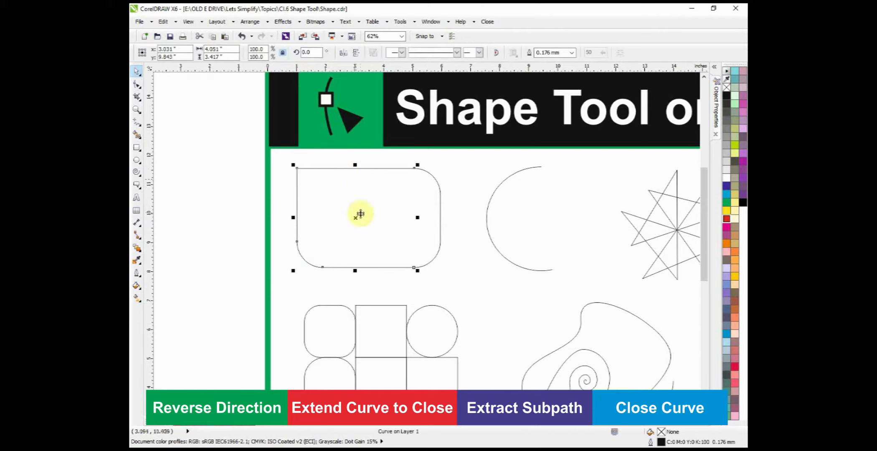
drag(355, 217, 322, 216)
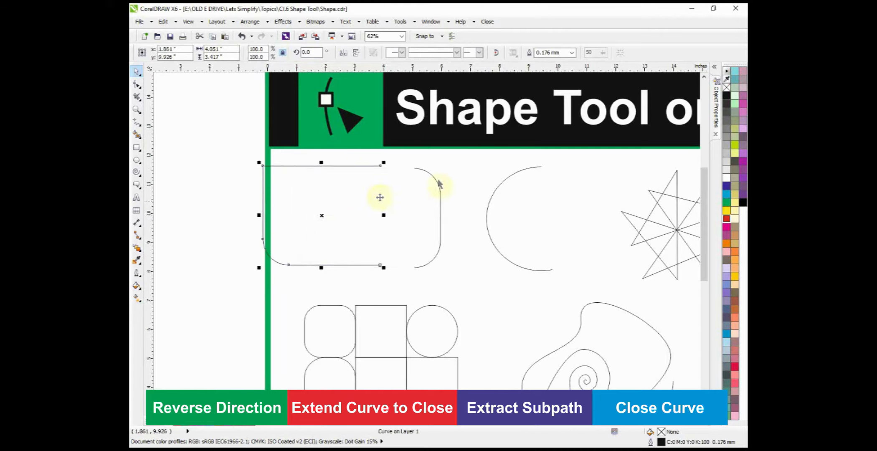
click(440, 196)
drag(439, 206, 449, 202)
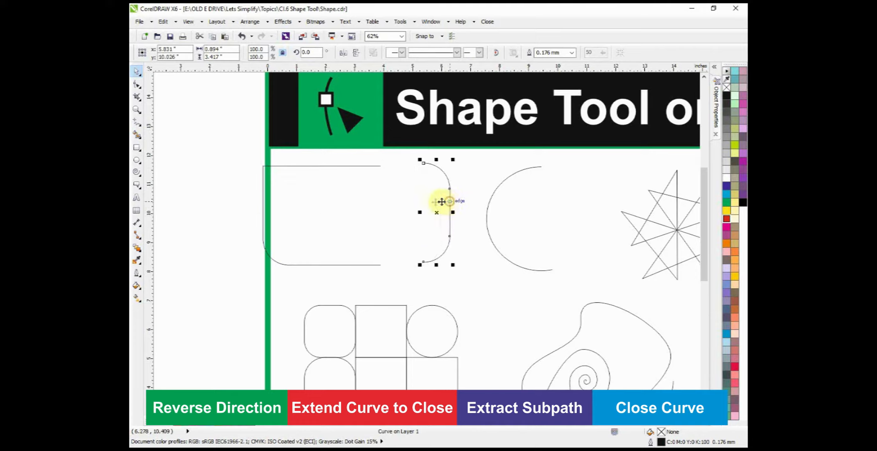
Step: Extend the open arc into a full 360-degree ellipse with the Shape tool and convert it to curves
click(137, 84)
click(514, 239)
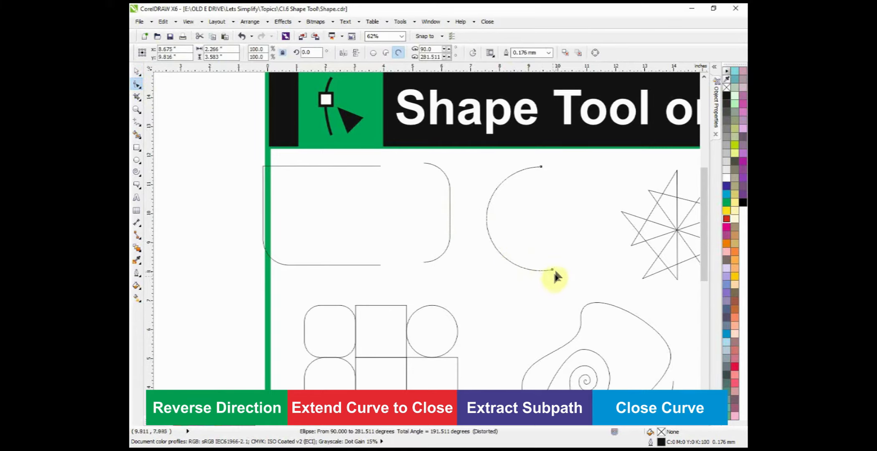
drag(573, 271, 544, 150)
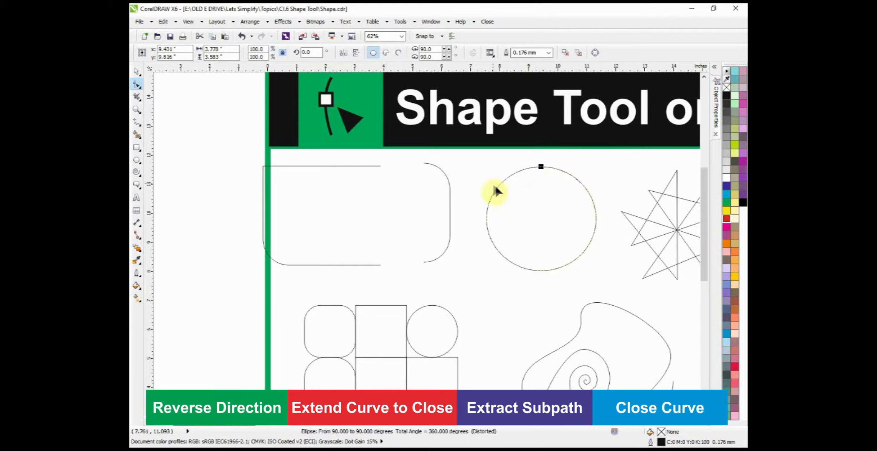
key(ctrl+q)
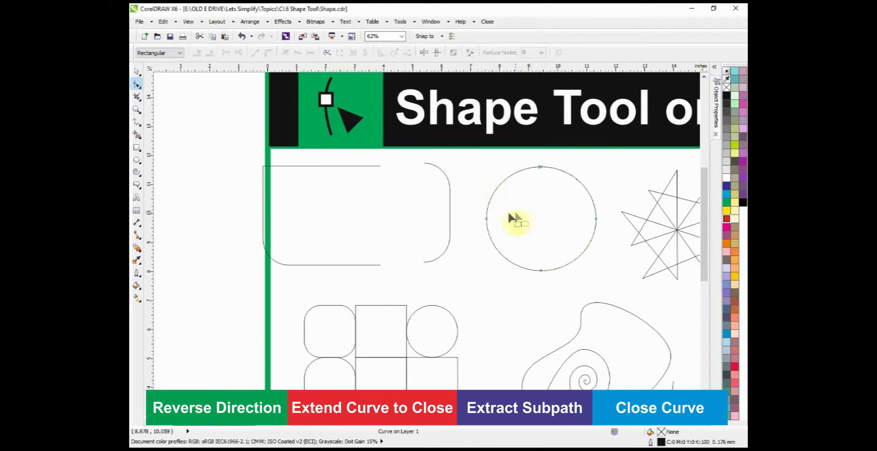
Step: Select the ellipse's left and right nodes and break the curve apart at both of them
click(486, 218)
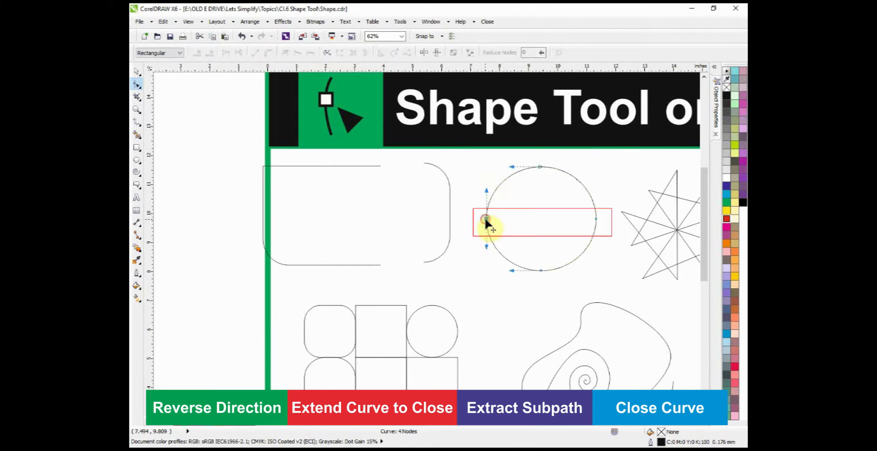
right_click(596, 218)
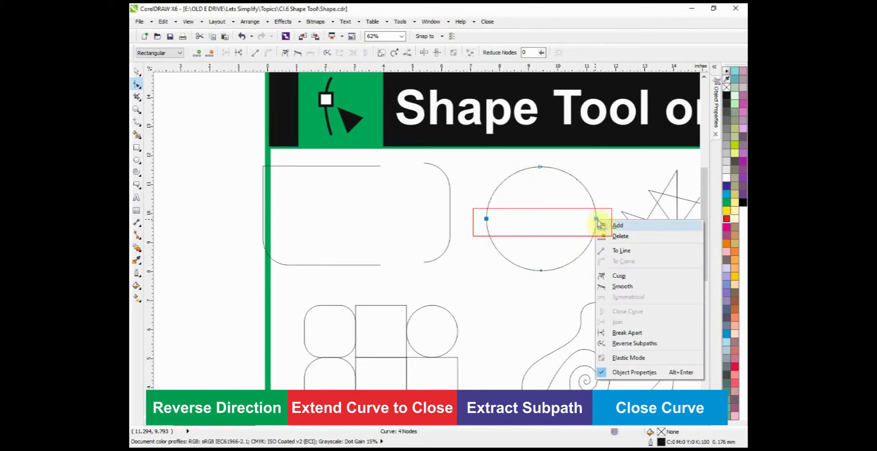
click(611, 333)
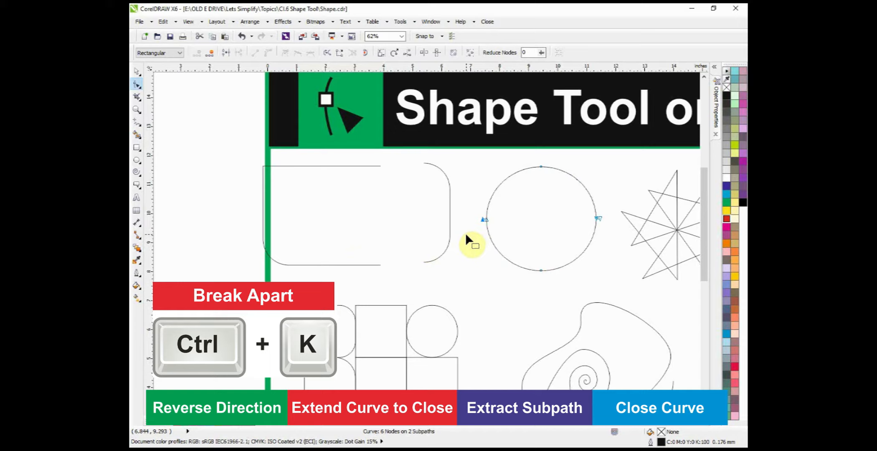
Step: Break the ellipse into separate objects and move its lower half down about 0.7 inches
key(ctrl+k)
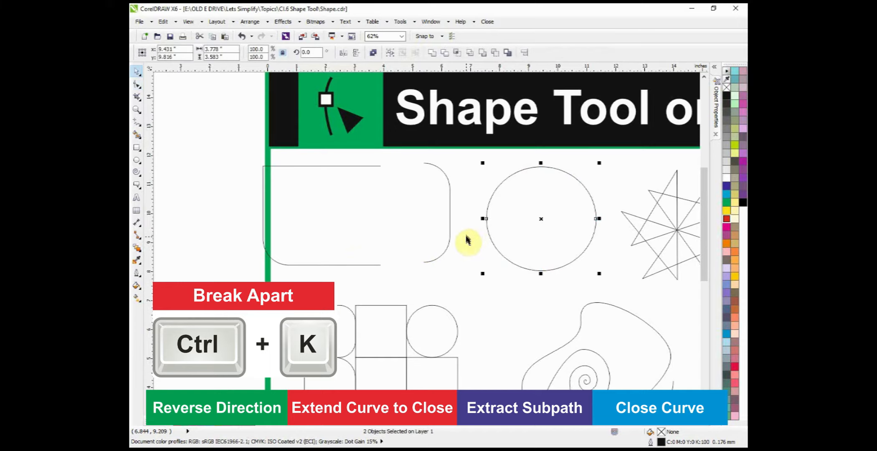
click(226, 195)
click(537, 271)
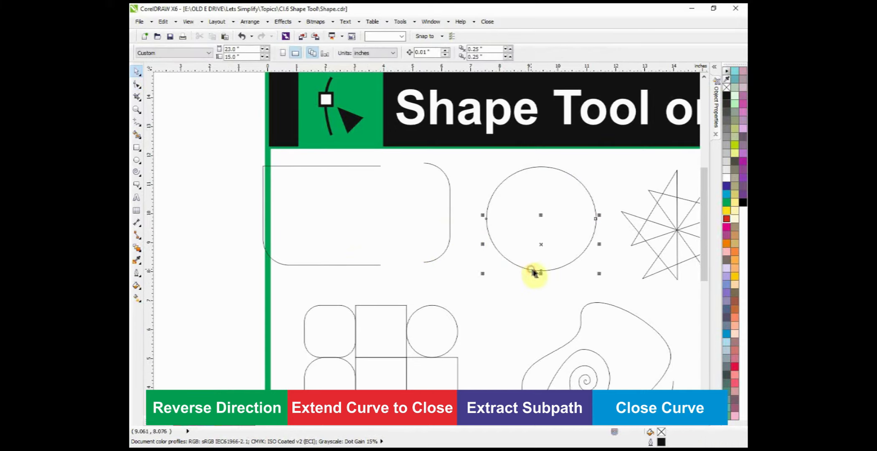
drag(542, 245, 541, 267)
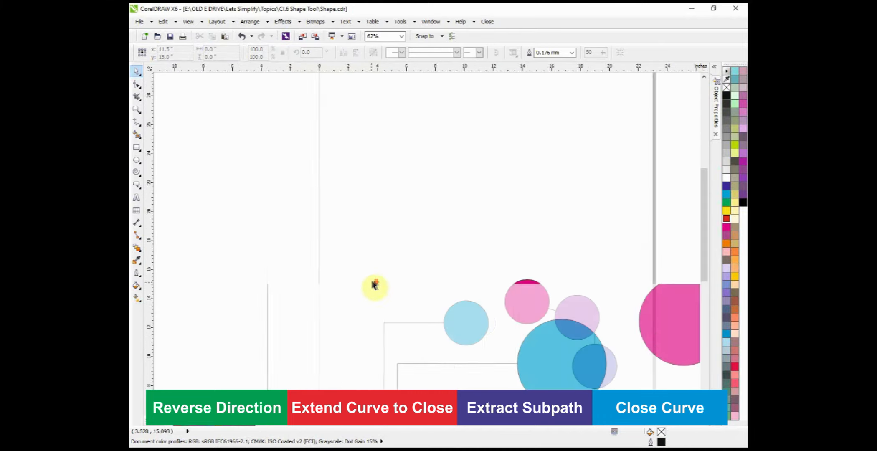
Step: Draw a rectangle about 11 inches wide in the empty page area above the coloured circles
scroll(372, 286, down, 3)
scroll(440, 221, up, 3)
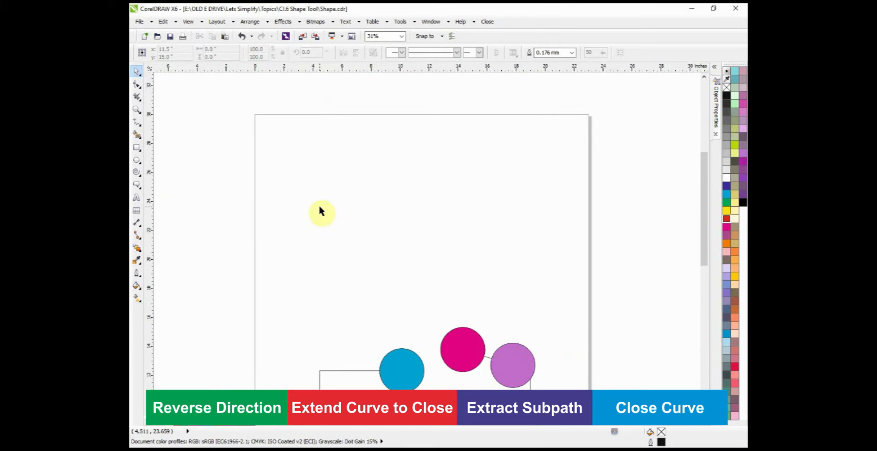
scroll(321, 211, down, 2)
click(137, 147)
drag(329, 168, 411, 216)
Step: Add the artistic text letter O in 24 pt Arial below the new rectangle
scroll(358, 225, up, 2)
key(F8)
click(278, 239)
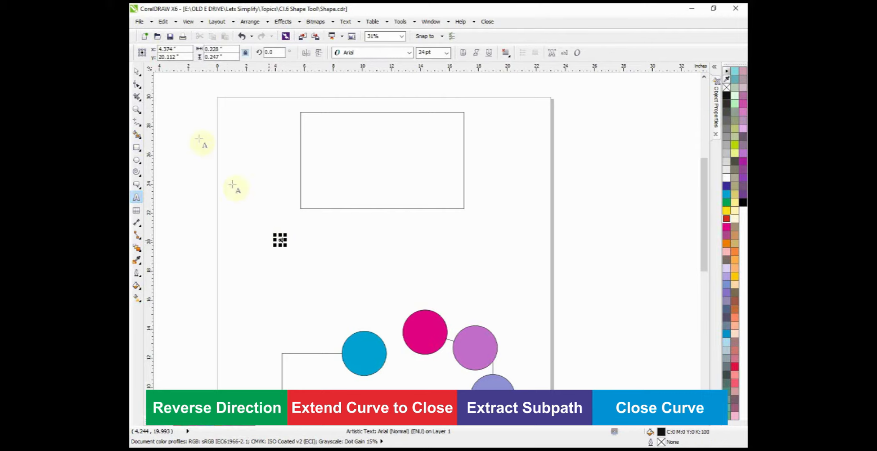
click(137, 71)
Step: Enlarge the letter O to about 4.9 by 5.3 inches, place it beneath the rectangle, and convert it to curves
scroll(284, 251, up, 2)
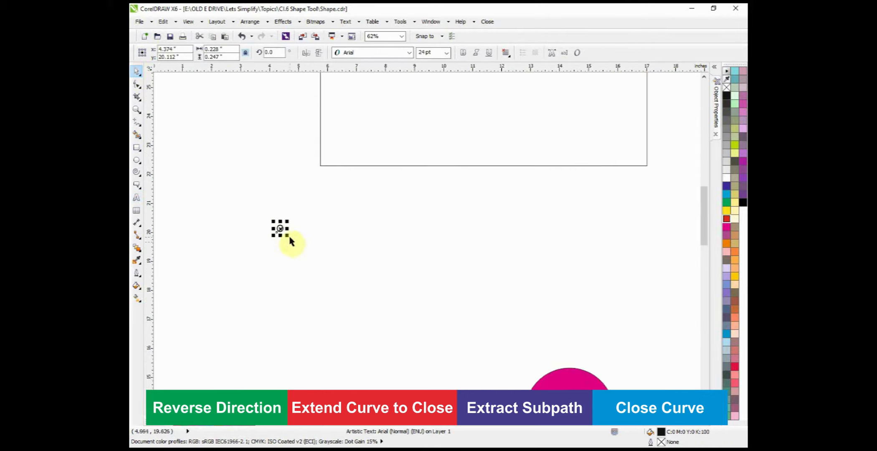
drag(287, 235, 425, 348)
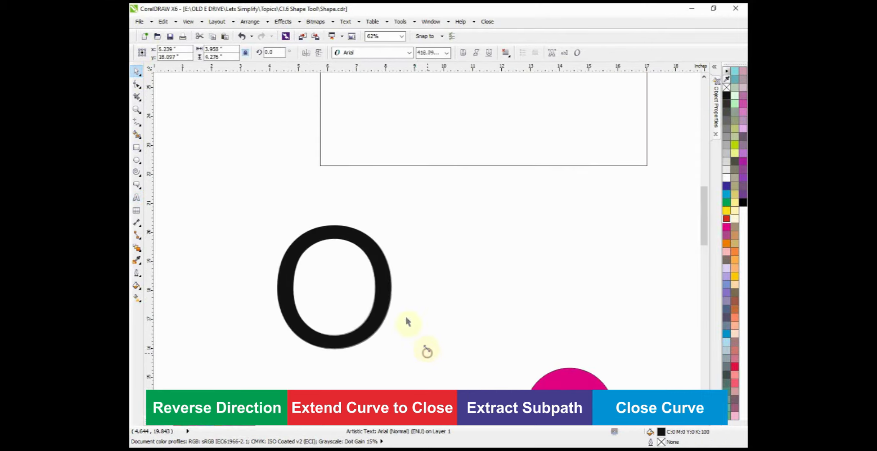
drag(358, 241, 411, 212)
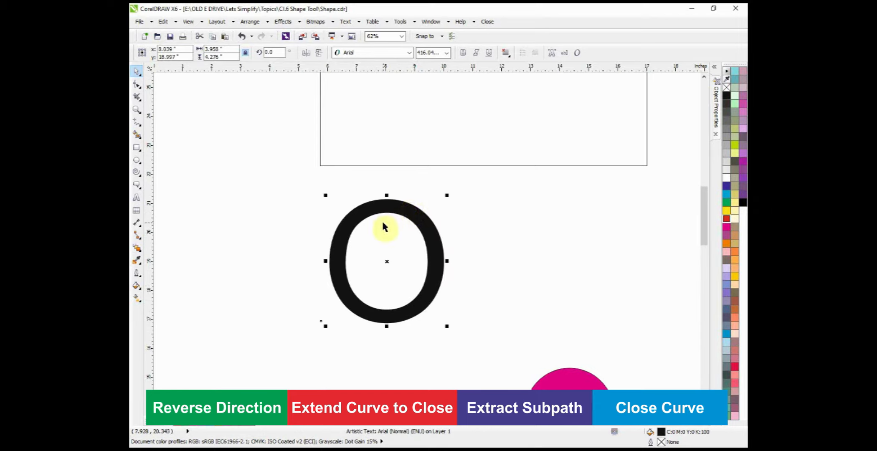
shift+drag(447, 326, 461, 341)
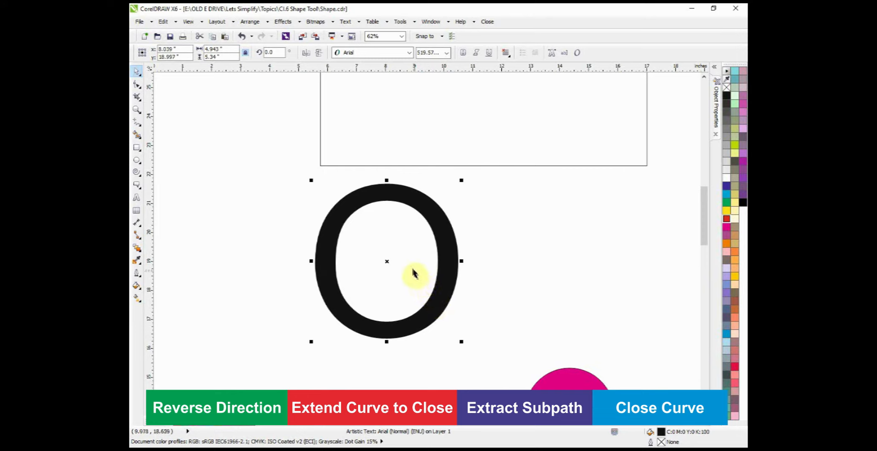
key(ctrl+q)
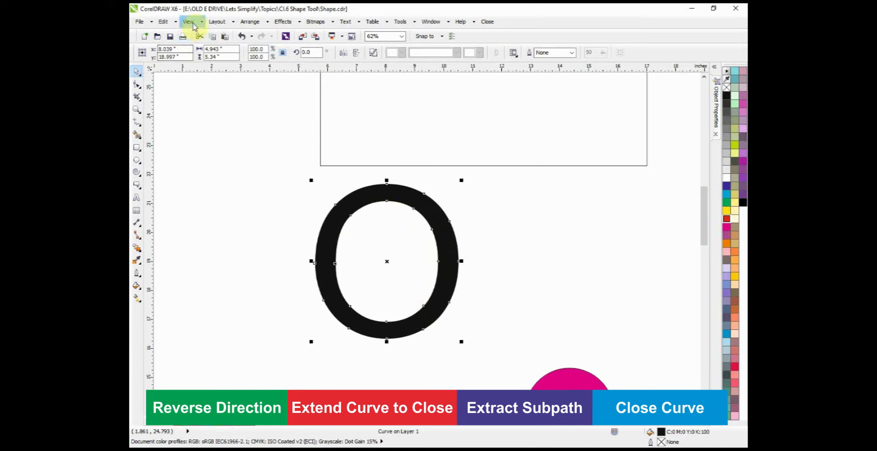
Step: Switch the display to Wireframe view and select the O curve beneath the rectangle
click(190, 23)
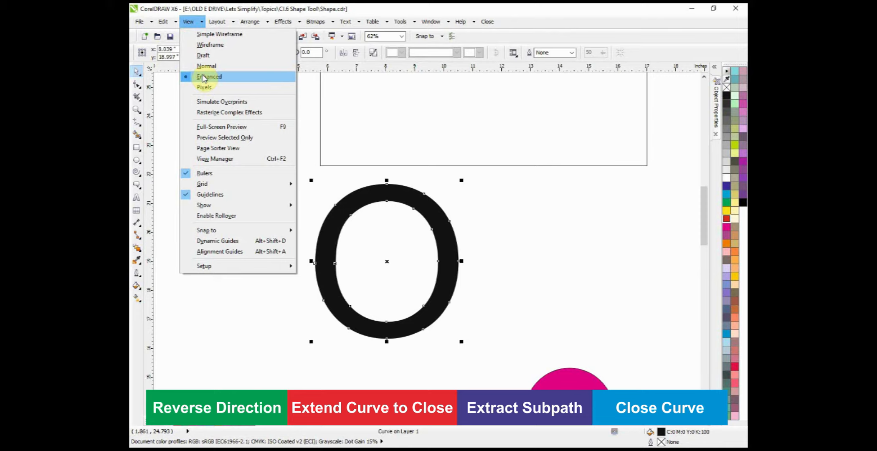
click(202, 46)
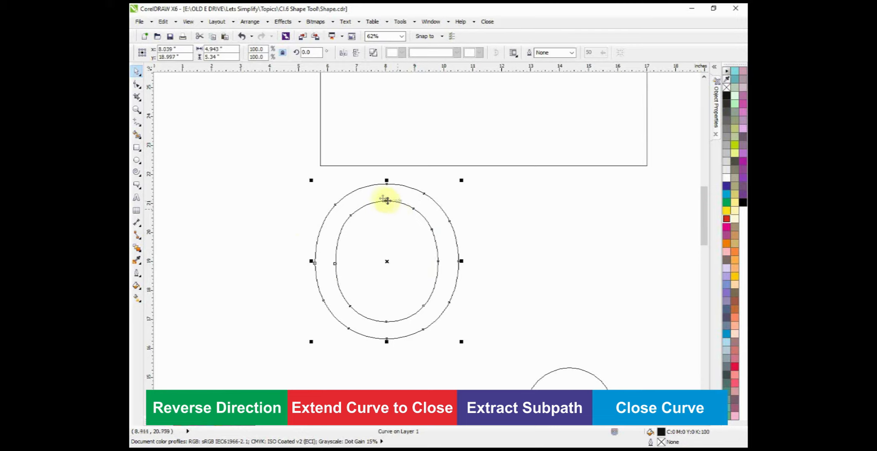
scroll(394, 209, down, 4)
scroll(399, 182, up, 2)
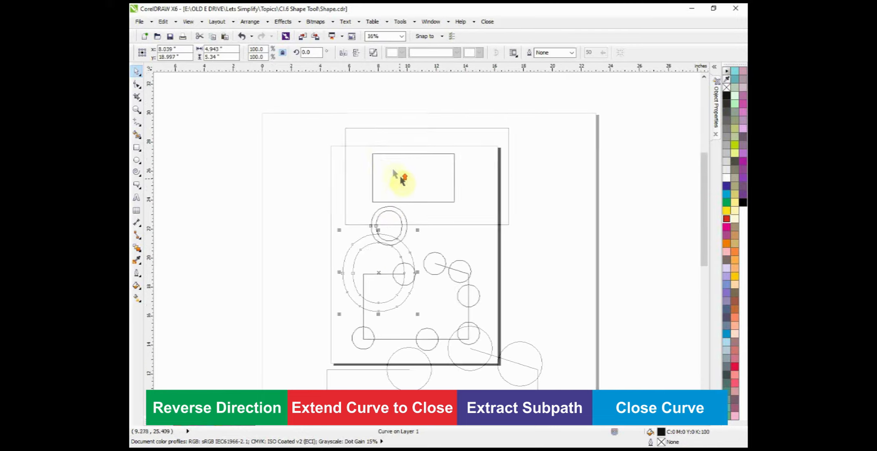
click(397, 175)
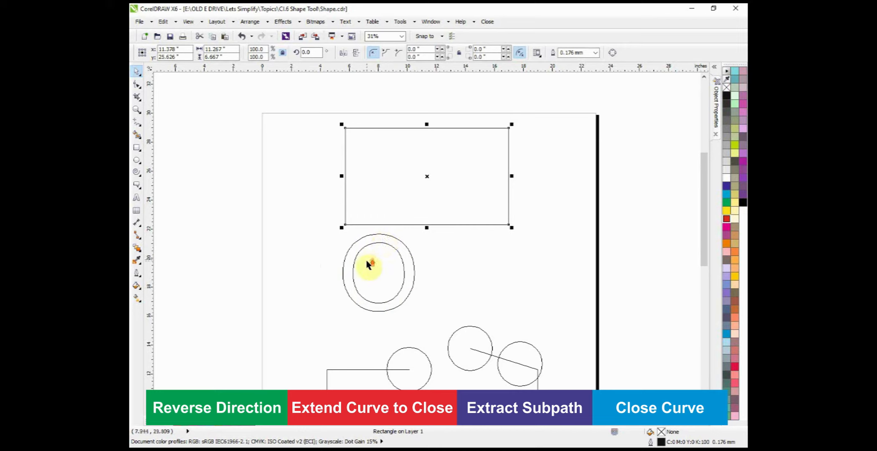
scroll(369, 263, up, 2)
click(438, 231)
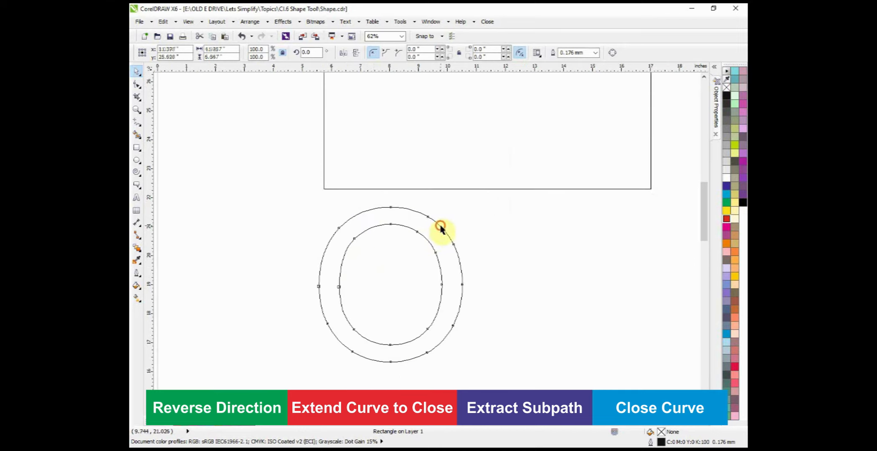
click(427, 241)
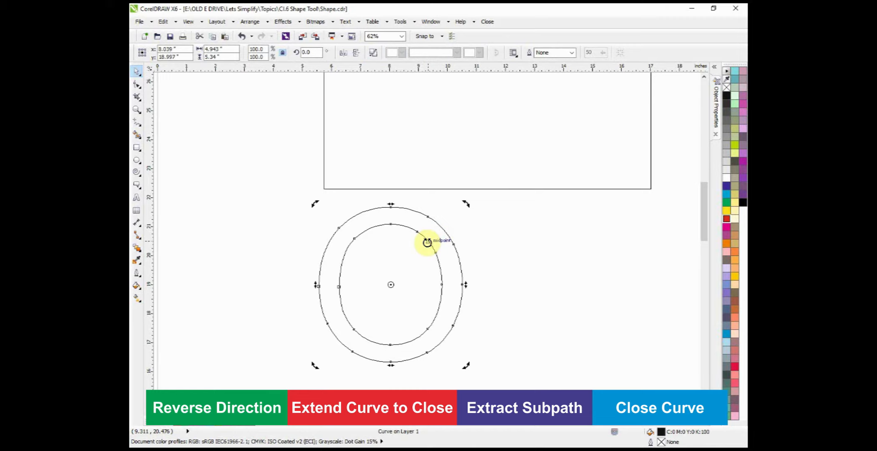
Step: Place a copy of the O curve about 7.5 inches to its right and reselect the original
scroll(428, 242, down, 1)
drag(408, 264, 516, 263)
right_click(516, 264)
click(413, 241)
scroll(409, 243, up, 1)
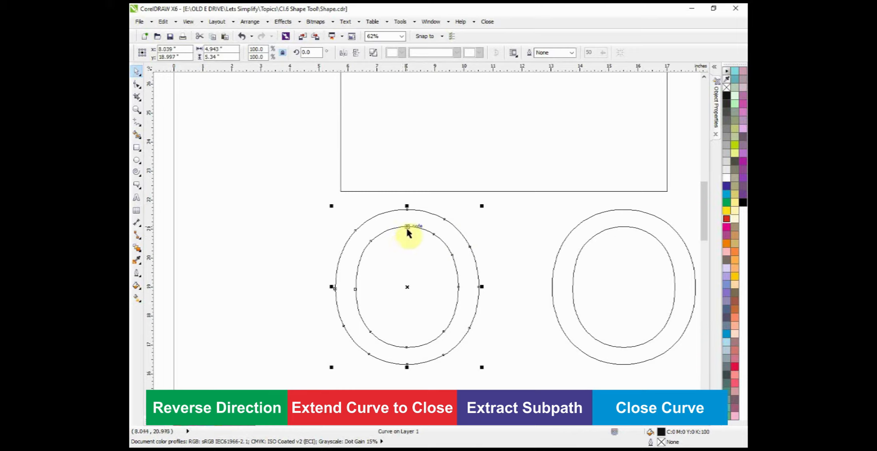
Step: Break the original O's inner path at its top node and extract that subpath as a separate object
double_click(406, 226)
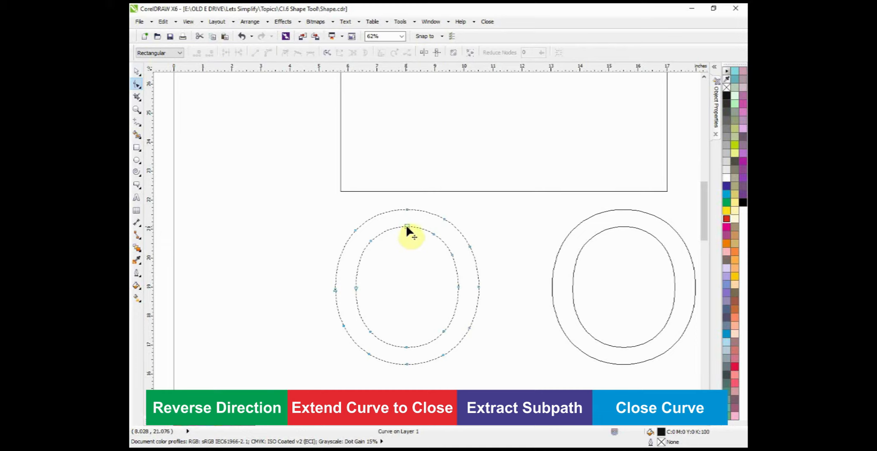
click(406, 225)
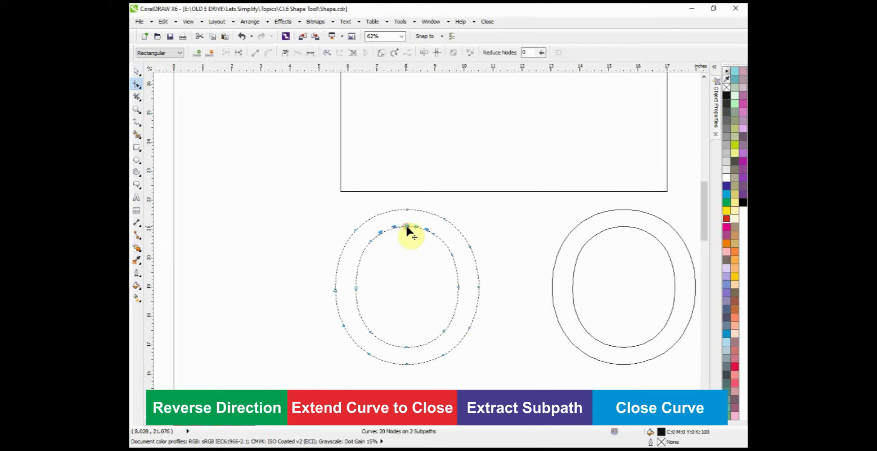
right_click(407, 226)
click(422, 338)
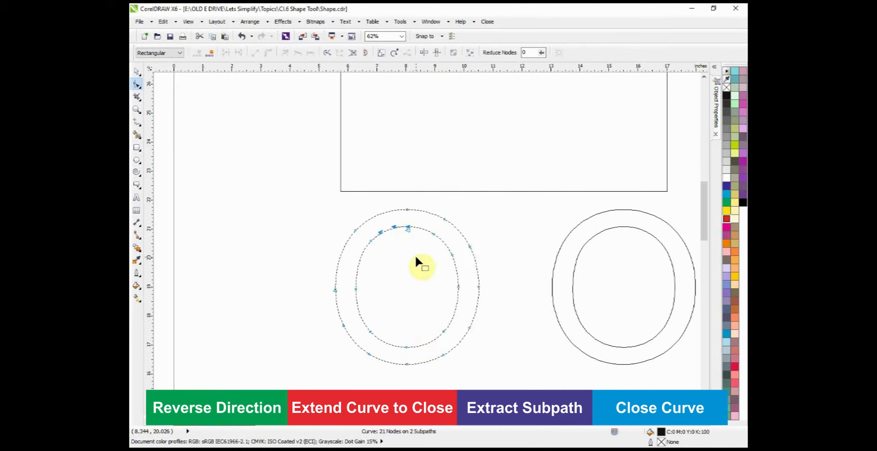
click(435, 236)
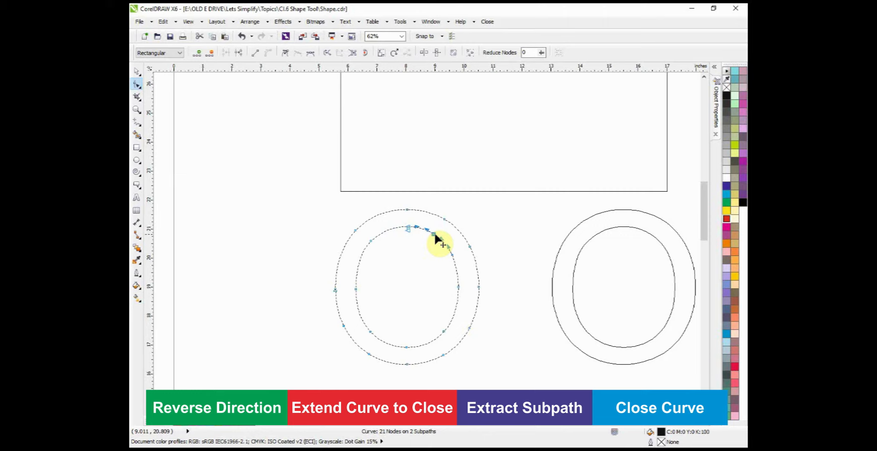
click(352, 55)
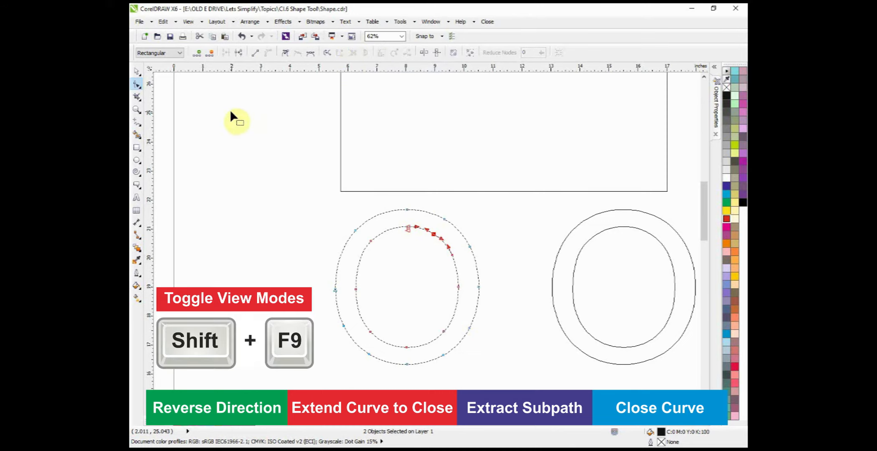
Step: Compare the split O in the filled display and in Wireframe view
key(shift+F9)
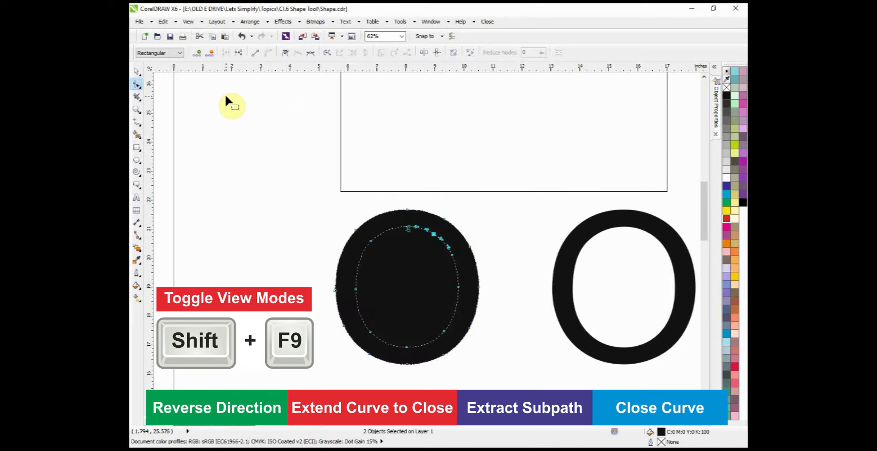
click(138, 72)
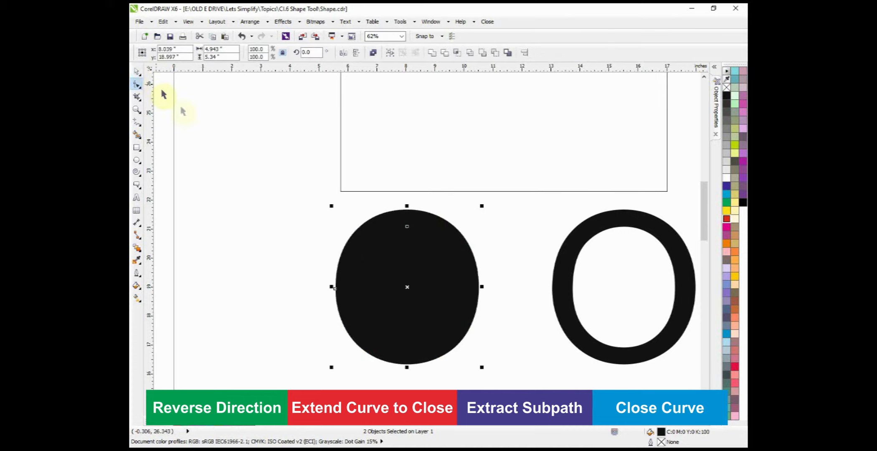
click(280, 230)
click(407, 236)
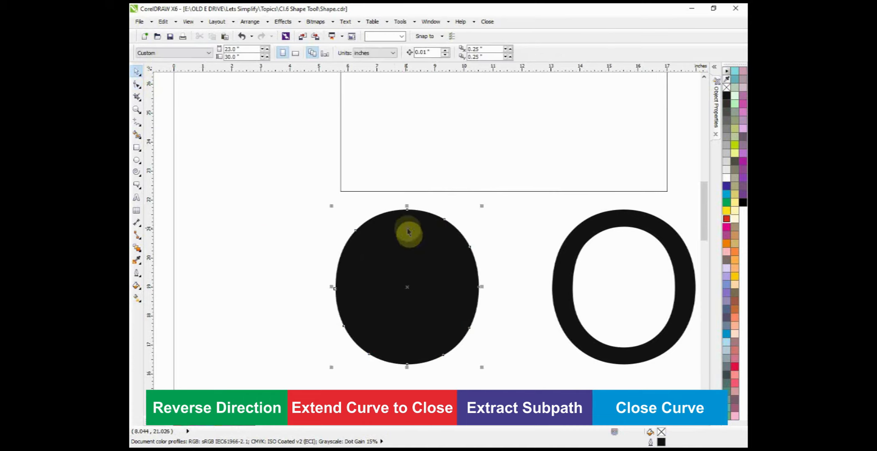
key(shift+F9)
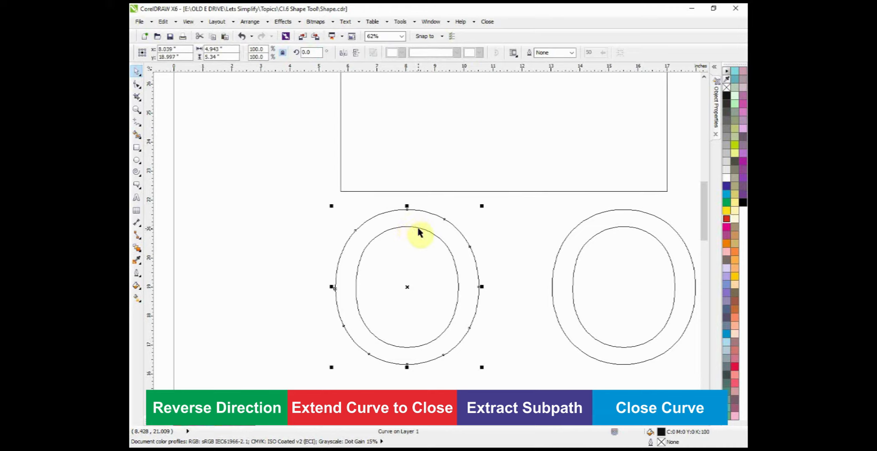
Step: Move the extracted inner path about 5.4 inches left, clear of the outer shape, and return to the filled display
click(418, 228)
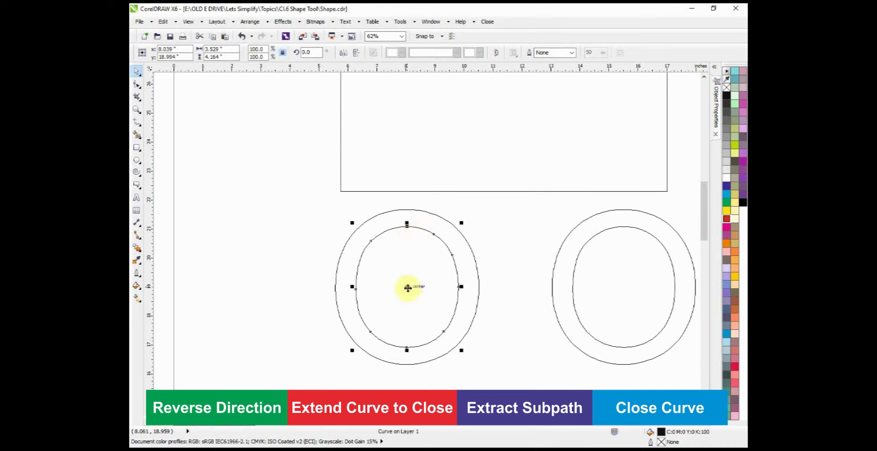
click(408, 288)
drag(407, 289, 259, 347)
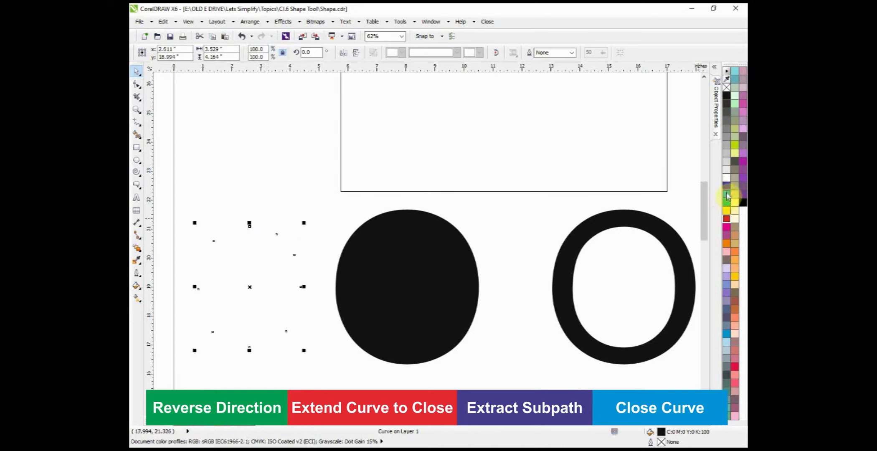
Step: Apply a red outline and a C100 M100 blue fill to the extracted open oval, and deselect it
right_click(726, 221)
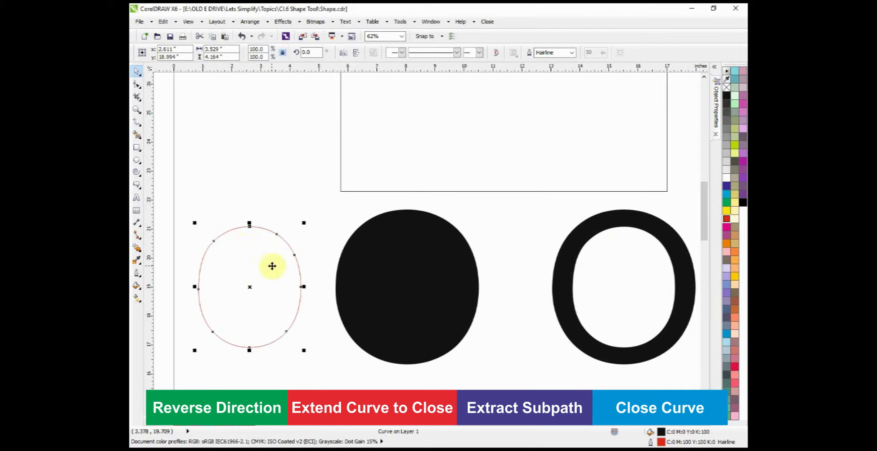
click(727, 218)
click(727, 185)
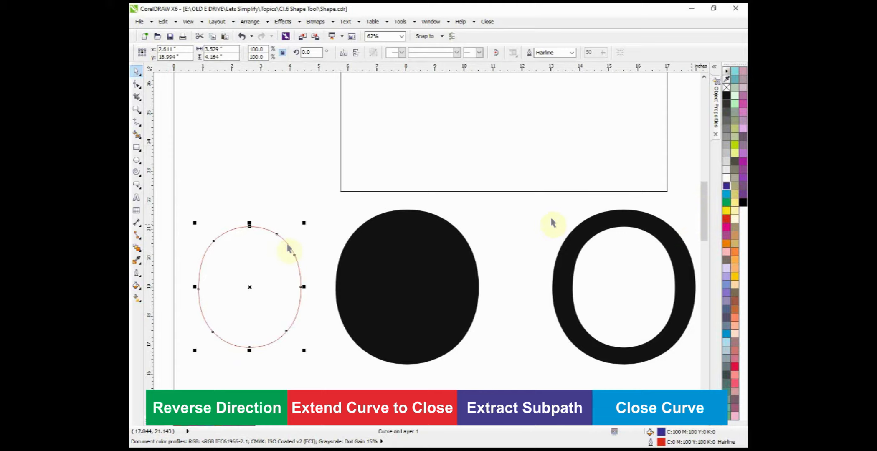
click(267, 210)
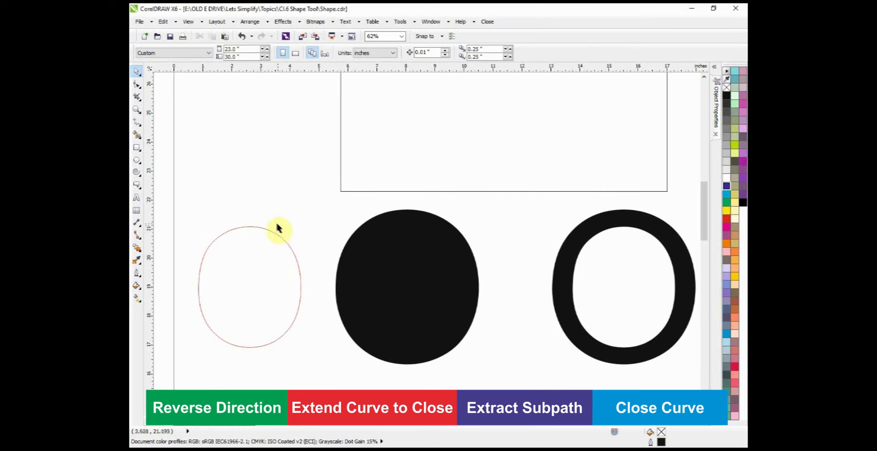
Step: Break the copied O apart into separate inner and outer curves
scroll(275, 226, down, 1)
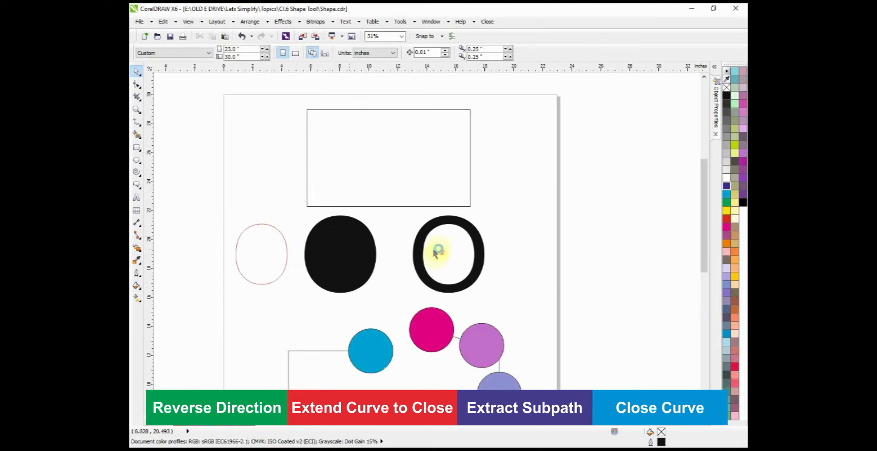
scroll(433, 250, up, 1)
scroll(453, 213, down, 1)
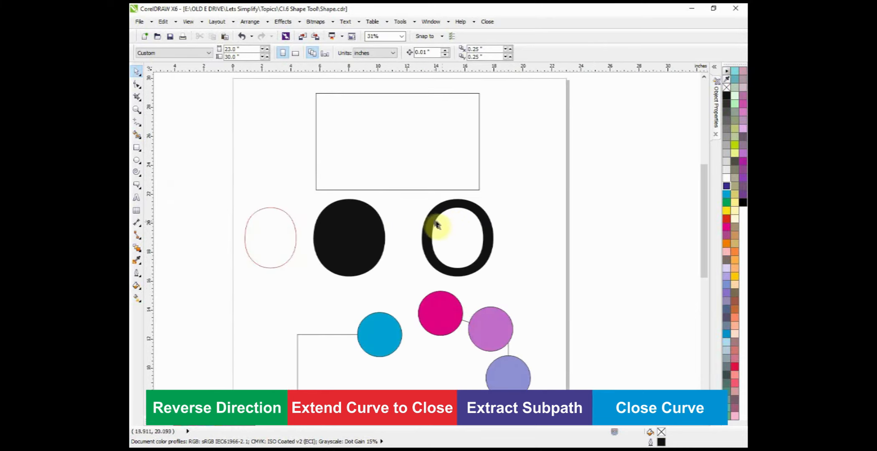
scroll(436, 225, up, 1)
click(442, 210)
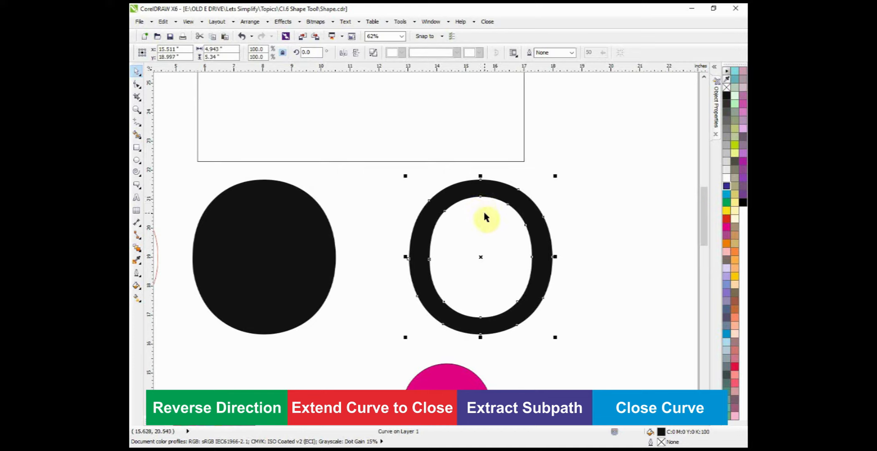
key(ctrl+k)
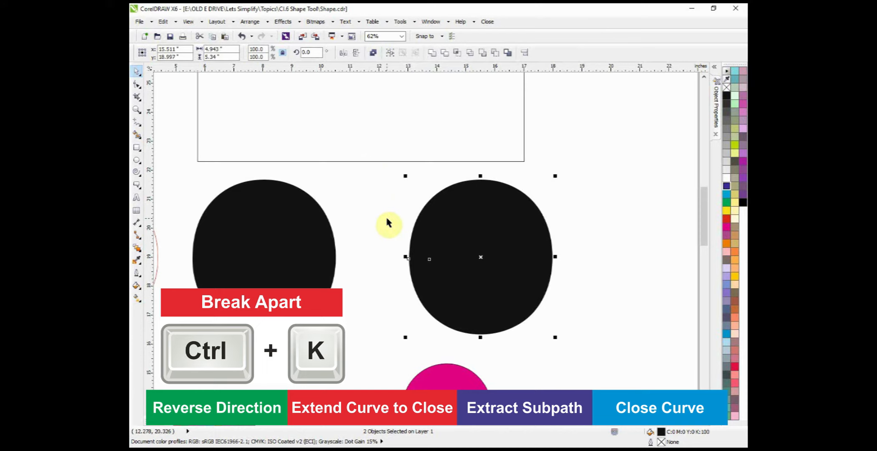
Step: In Wireframe view, move the copy's inner oval about 4.6 inches right, outside the outer curve
key(shift+F9)
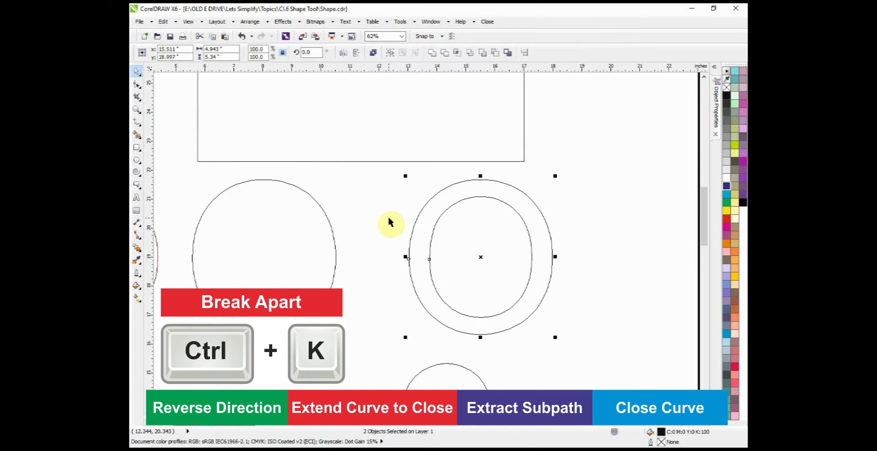
click(388, 215)
click(450, 206)
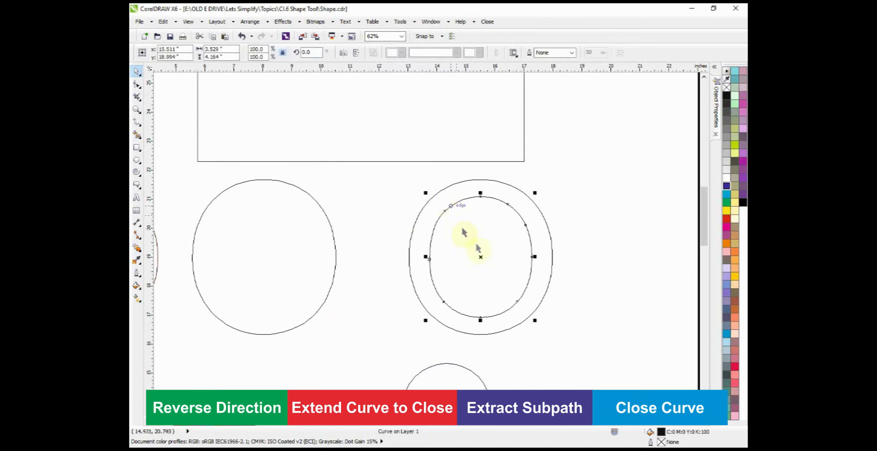
drag(479, 252, 613, 257)
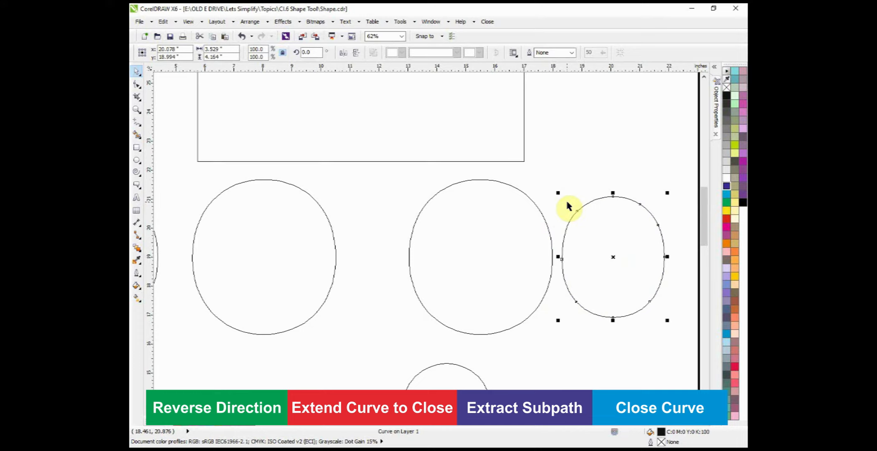
Step: Return to the filled display and give the small oval taken from the copied O a cyan fill and red outline
key(shift+F9)
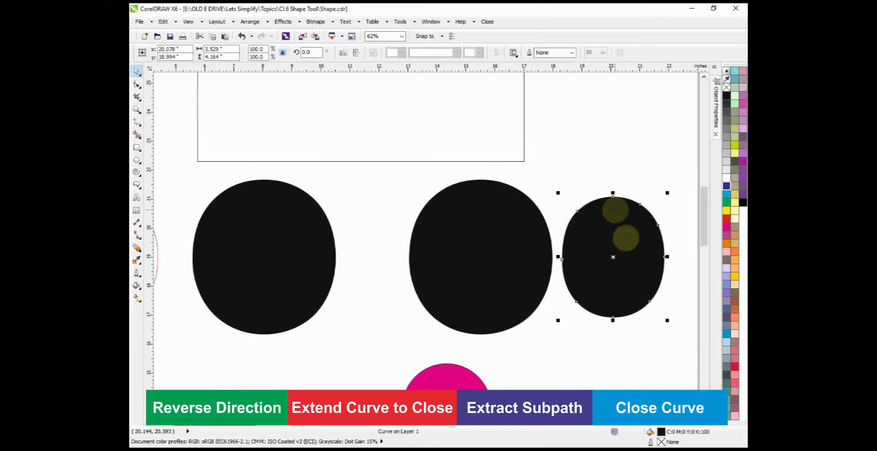
click(727, 194)
right_click(727, 219)
key(Escape)
Step: Open the large rectangle with a break in the middle of its upper edge and pull one end node away
scroll(496, 183, down, 1)
click(301, 220)
drag(301, 221, 310, 220)
click(545, 195)
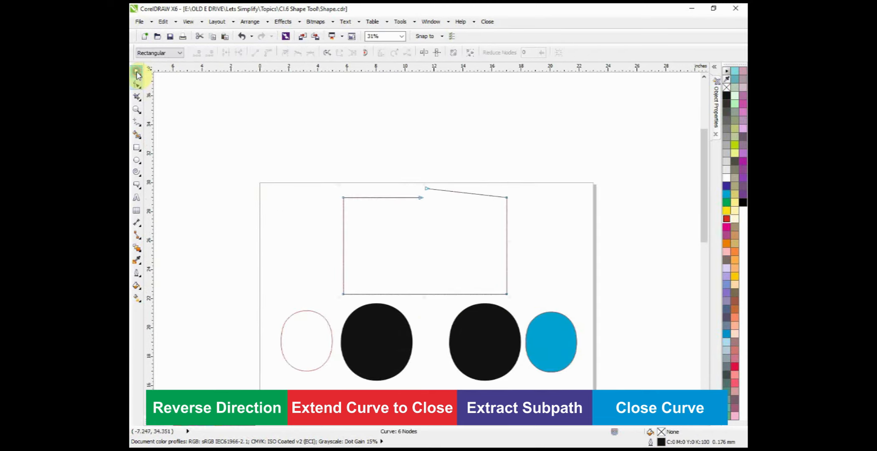
click(137, 72)
Step: Move the opened rectangle about 12.4 inches left, partly off the page, and activate the Shape tool on it
scroll(389, 184, down, 1)
drag(407, 211, 316, 210)
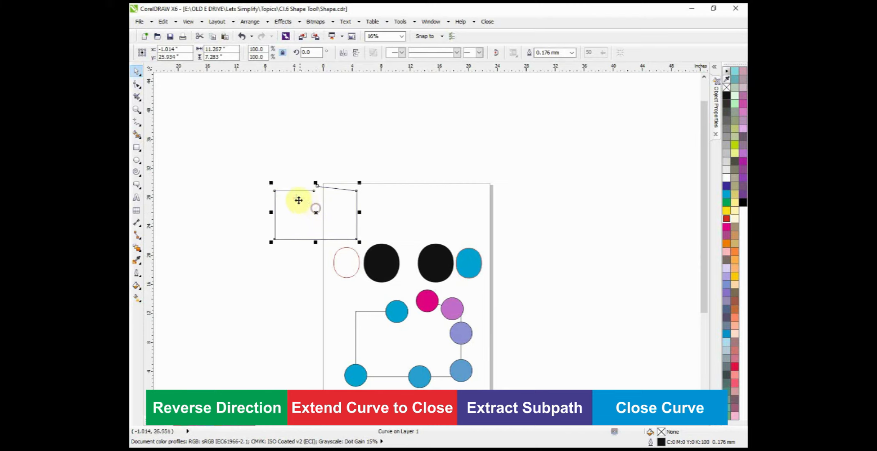
scroll(297, 199, up, 1)
scroll(297, 191, up, 1)
key(F10)
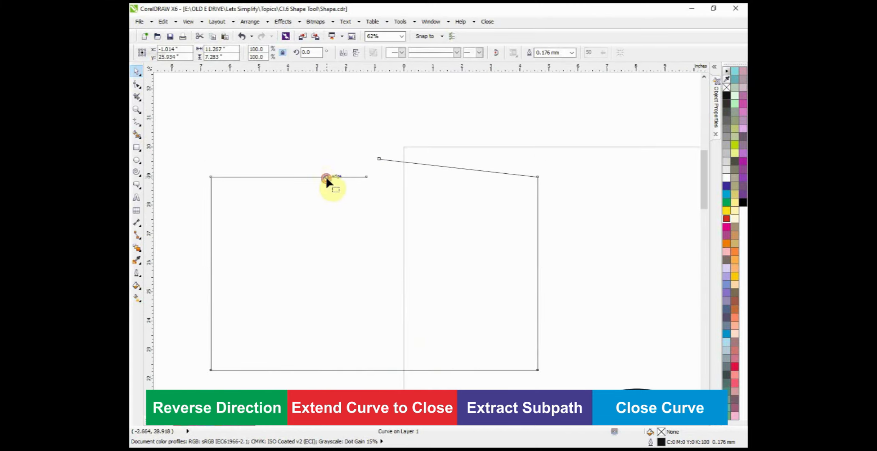
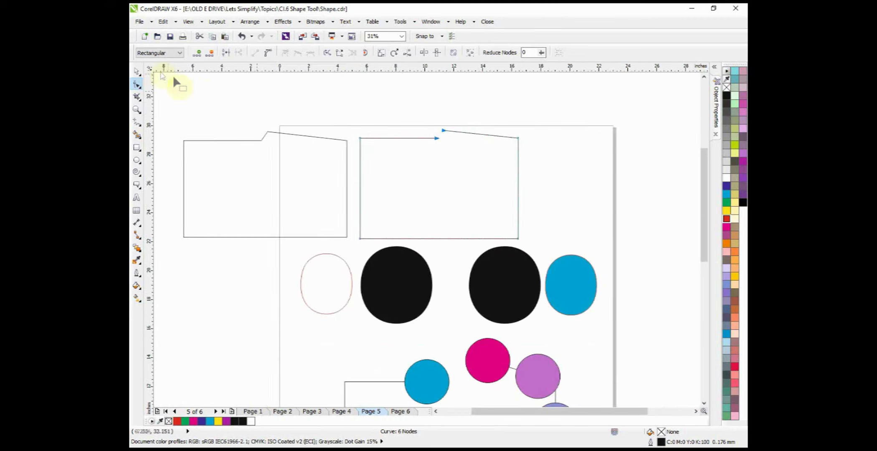
Step: Place a copy of the opened rectangle about 11.7 inches to its right and join the original's two end nodes into one
click(137, 72)
drag(444, 183, 609, 186)
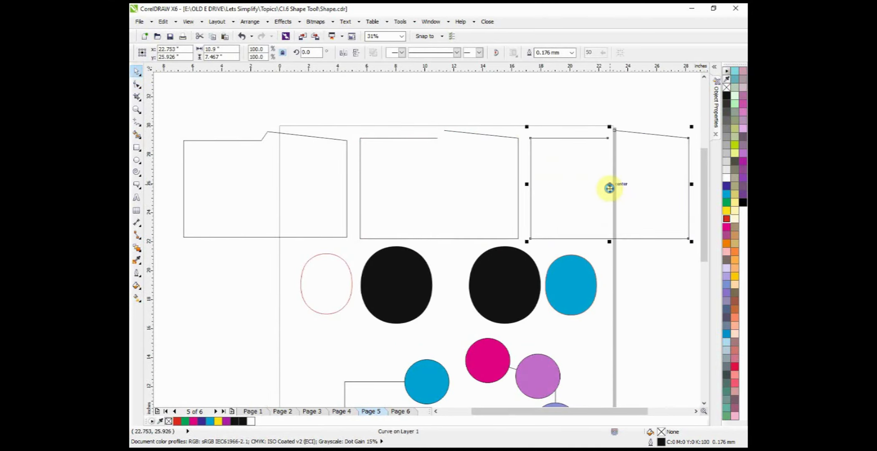
double_click(441, 137)
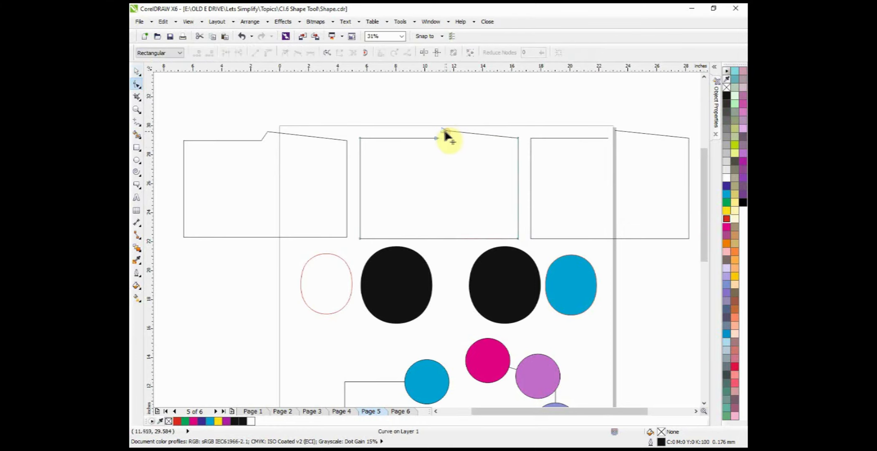
drag(455, 119, 431, 147)
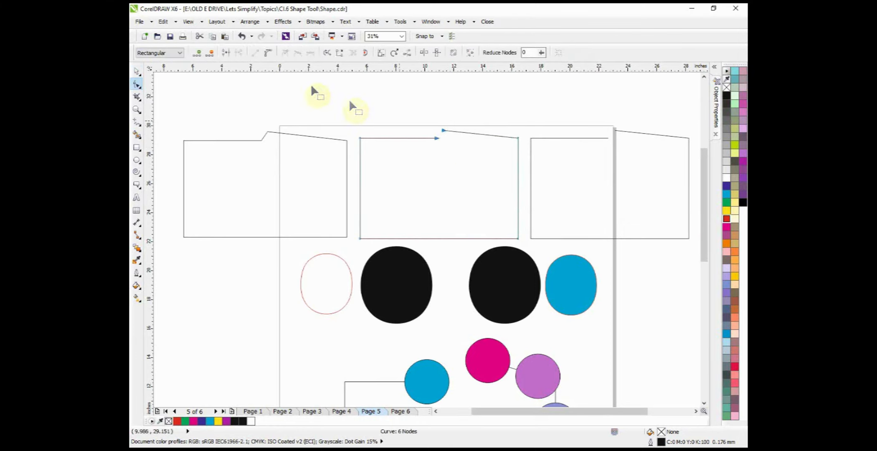
click(226, 54)
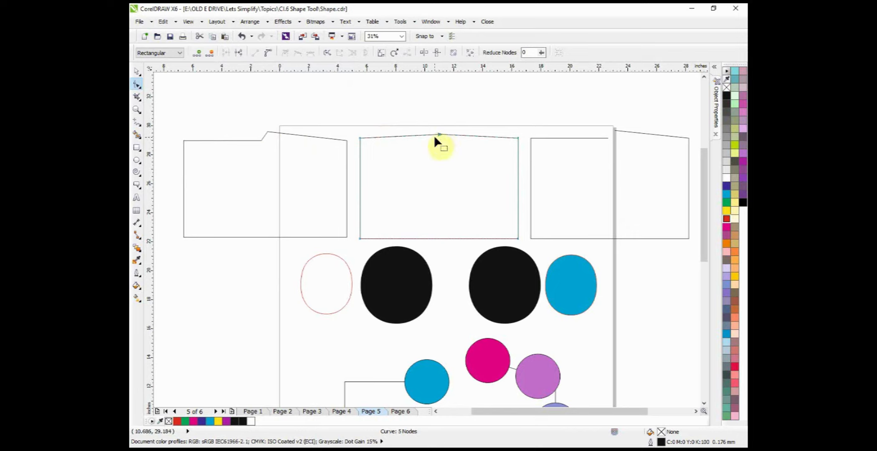
Step: Close the copied rectangle's gap with a straight segment using Extend Curve to Close
click(619, 130)
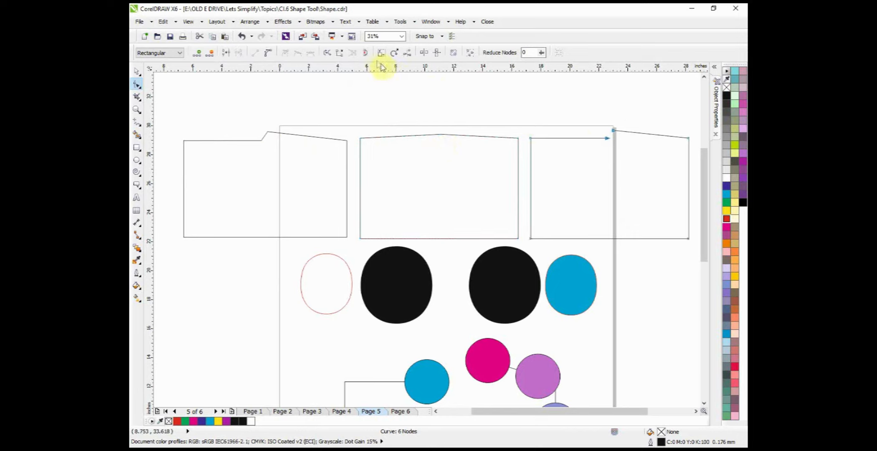
click(340, 54)
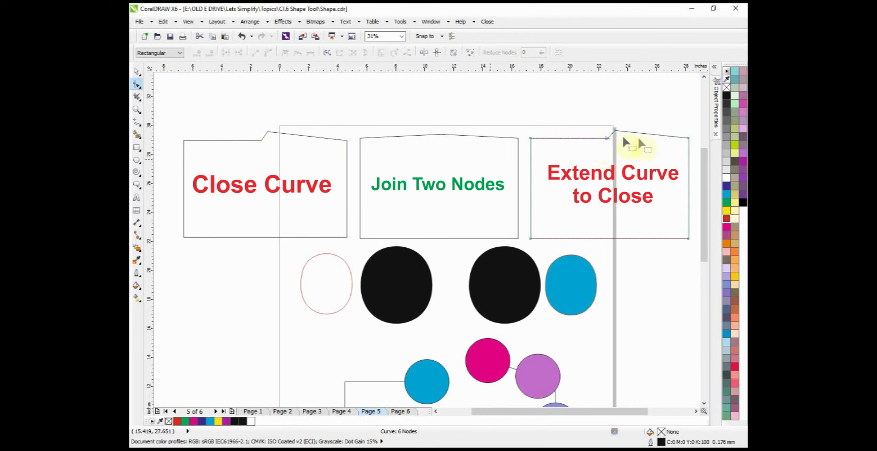
scroll(649, 133, up, 4)
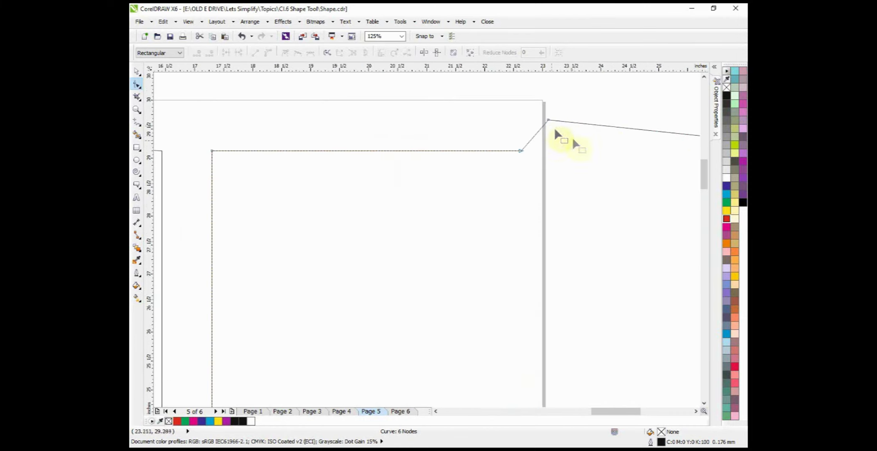
scroll(564, 141, down, 6)
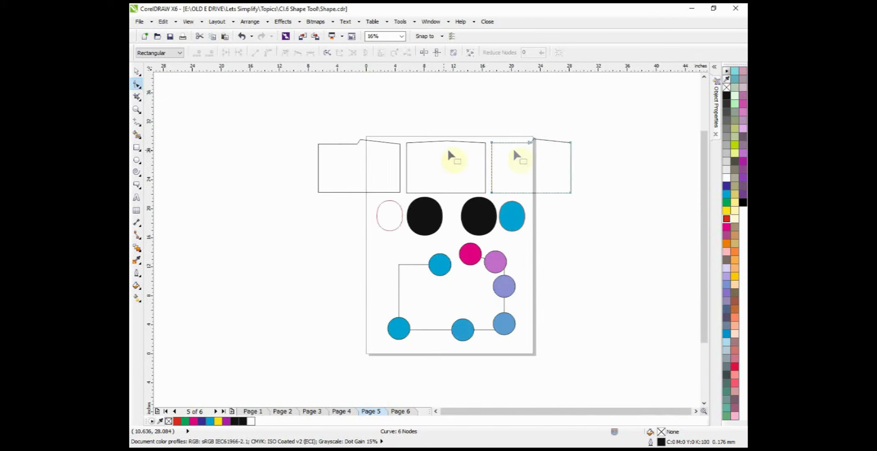
Step: Examine the nodes at the closing points of the middle and leftmost rectangles to compare the closing methods
scroll(382, 146, up, 2)
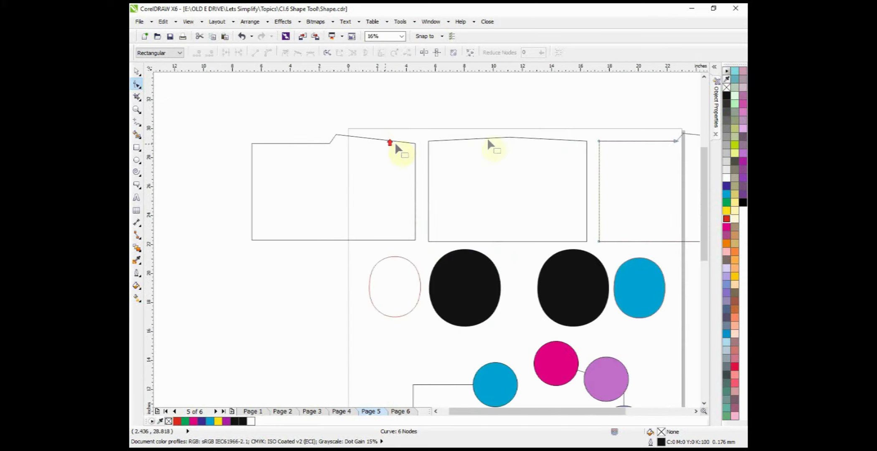
double_click(510, 136)
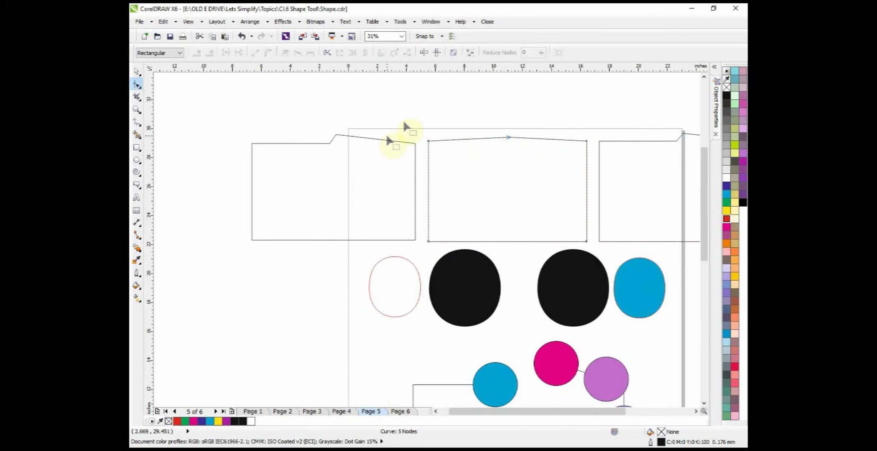
scroll(334, 135, up, 2)
click(339, 133)
scroll(288, 120, down, 2)
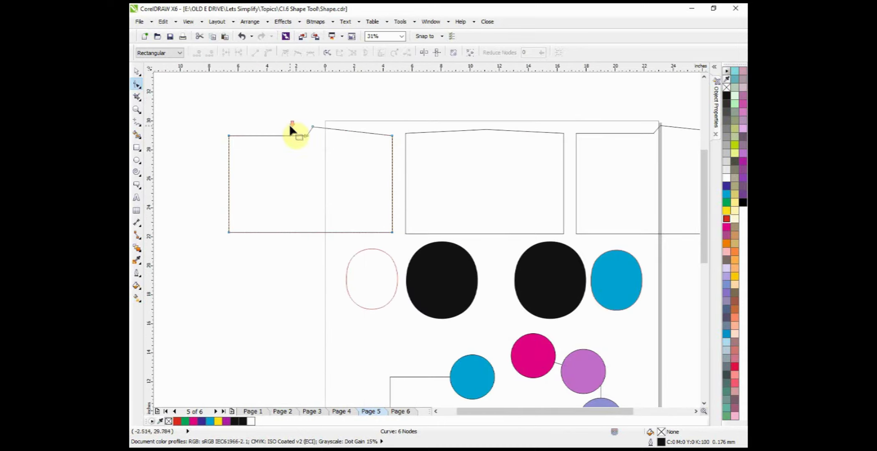
click(137, 73)
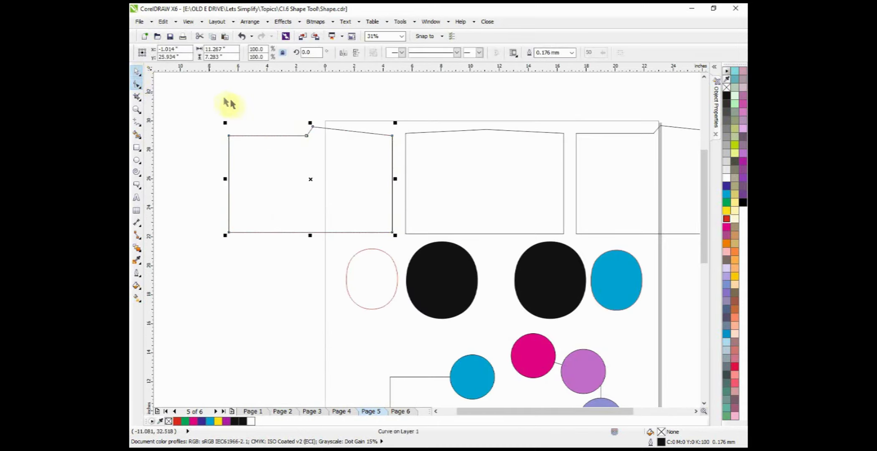
scroll(192, 113, down, 2)
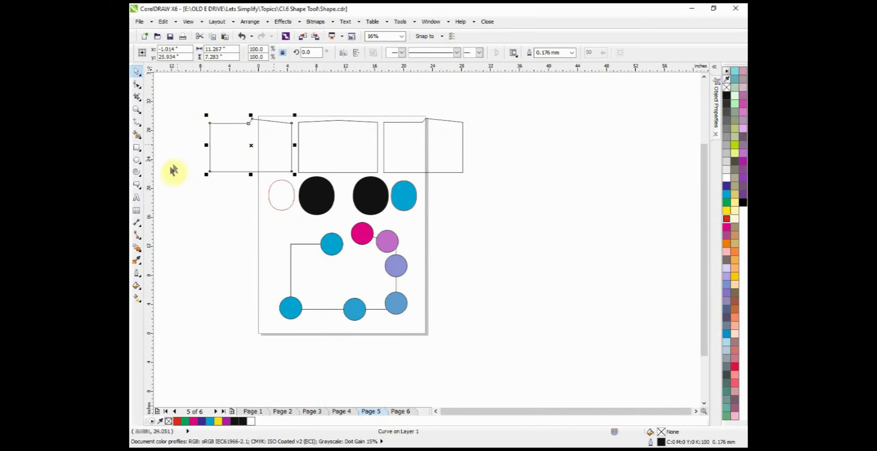
key(F10)
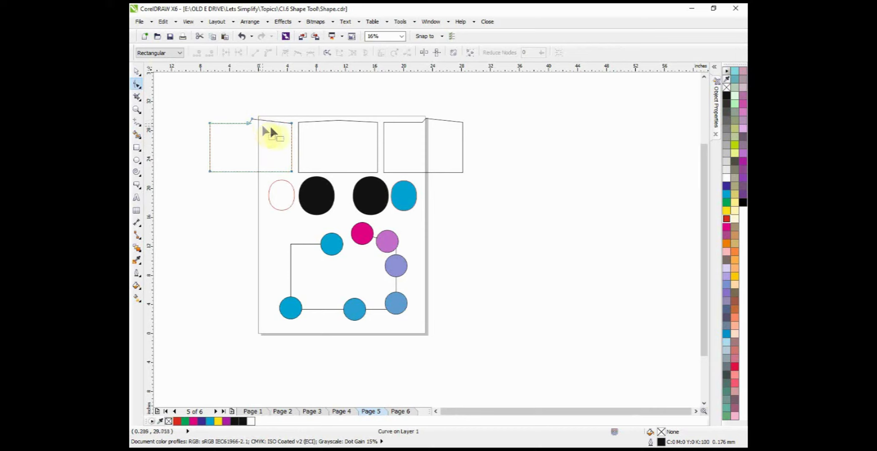
Step: On the empty page, draw a rectangle about 14.6 by 9.7 inches, convert it to curves and activate the Shape tool on it
click(136, 72)
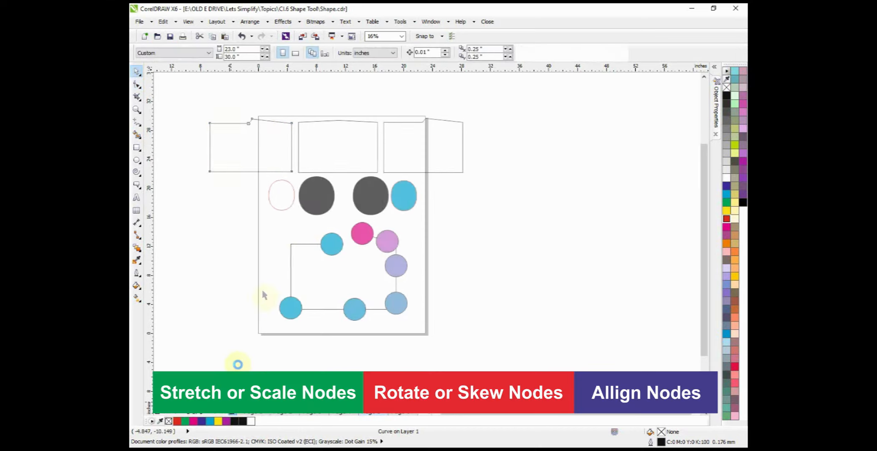
click(137, 148)
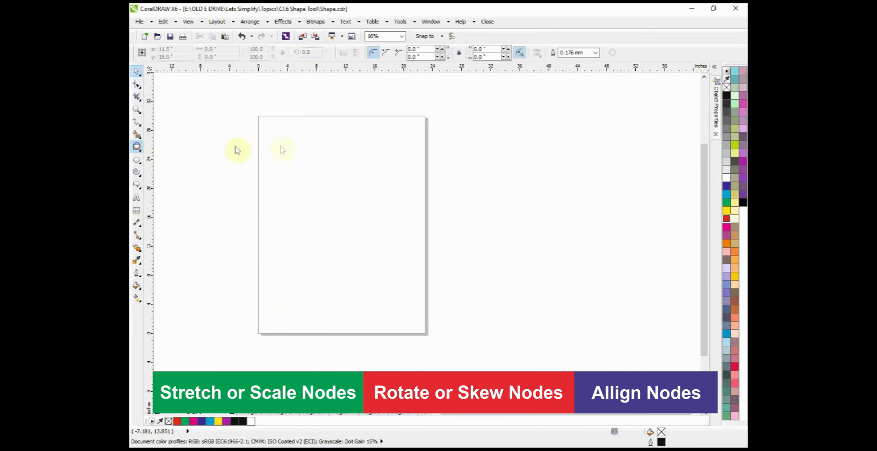
drag(286, 139, 393, 210)
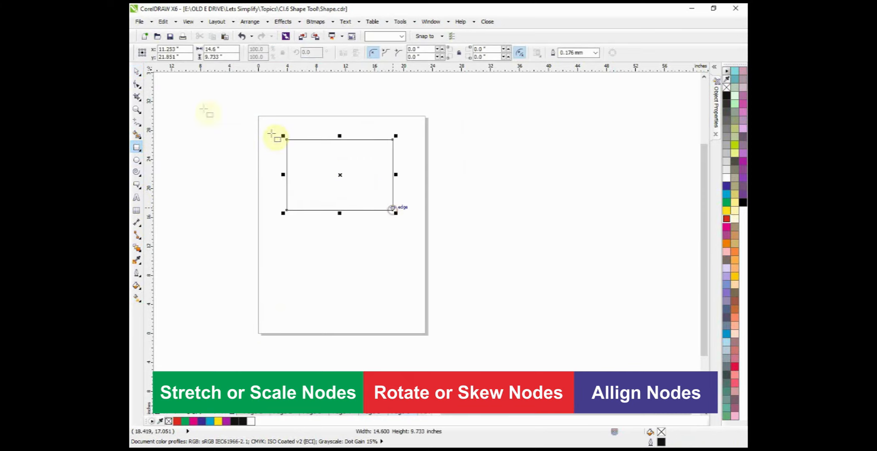
key(ctrl+q)
click(142, 84)
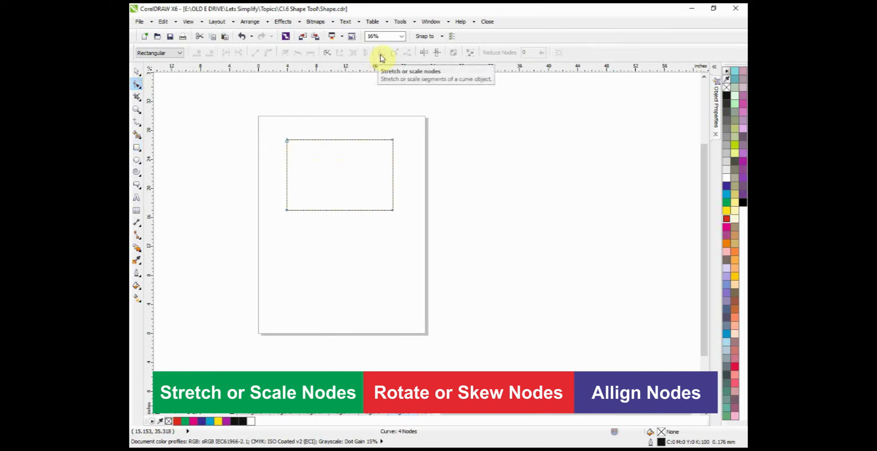
Step: Add three nodes along the rectangle's upper edge and pull the middle one down about 3.5 inches into a V-shaped notch
scroll(330, 140, up, 2)
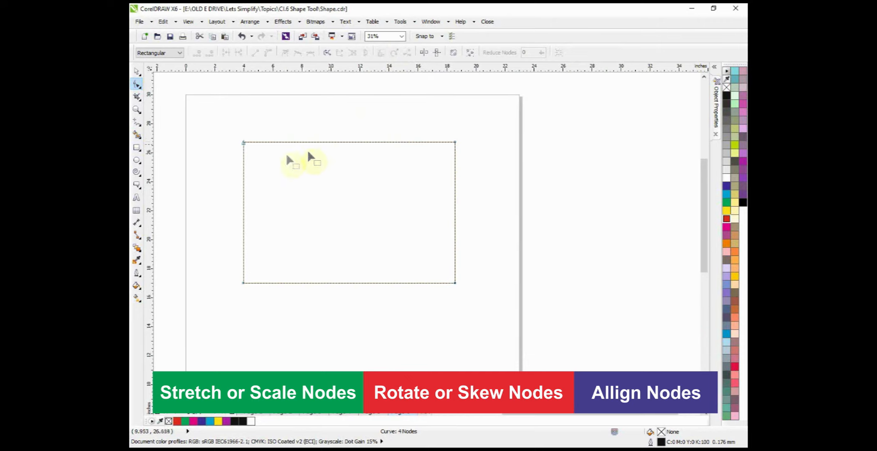
double_click(347, 142)
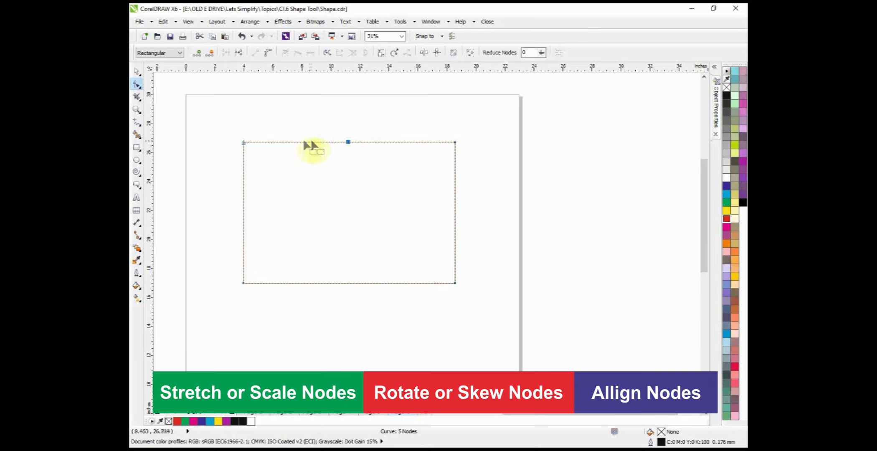
double_click(289, 141)
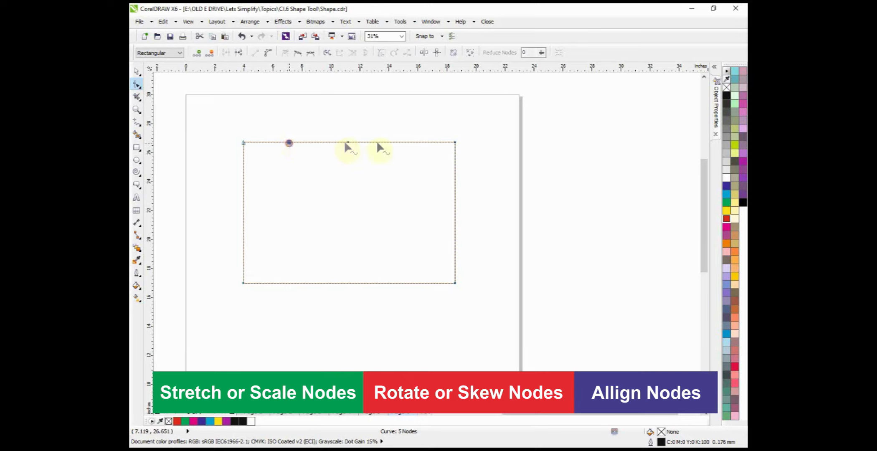
double_click(407, 141)
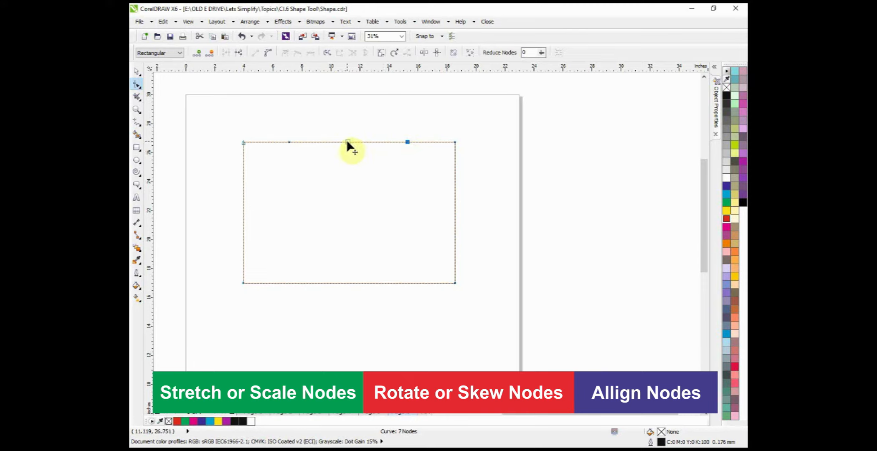
drag(347, 142, 345, 193)
Step: With Stretch or Scale Nodes, scale the notch's tip node horizontally and diagonally and flip it into a peak about 4.2 inches above the edge
click(381, 52)
drag(452, 169, 505, 162)
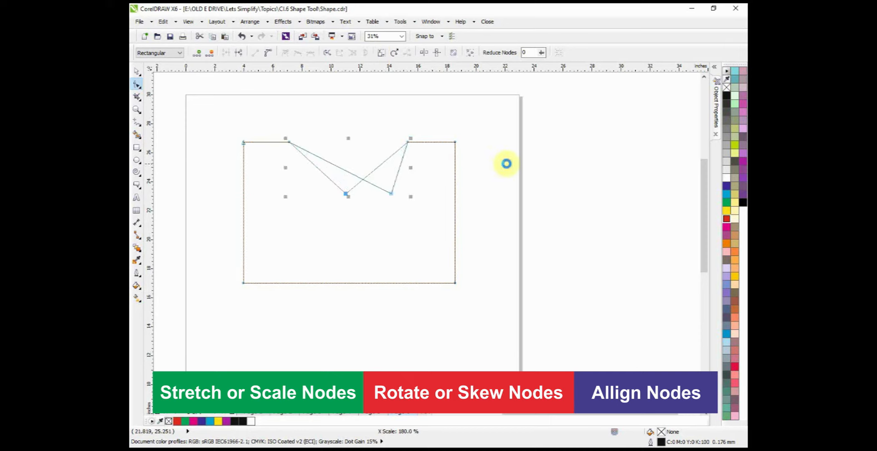
drag(285, 167, 196, 183)
click(411, 198)
drag(412, 200, 392, 224)
drag(285, 200, 193, 259)
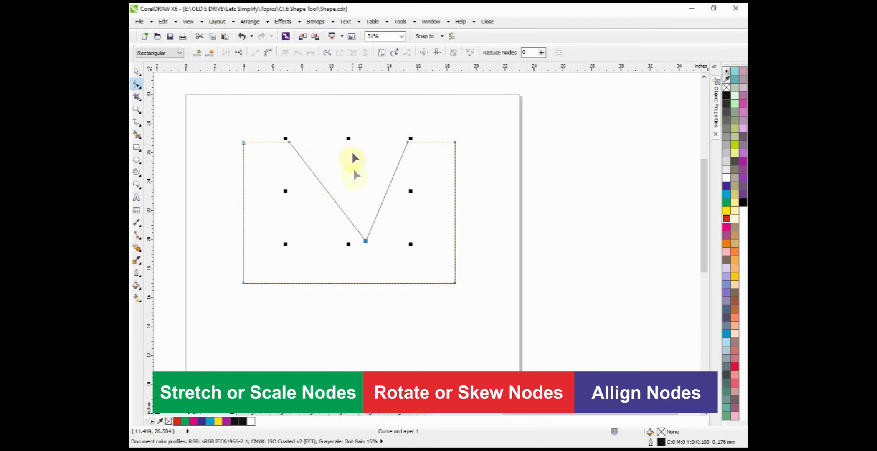
drag(348, 244, 347, 104)
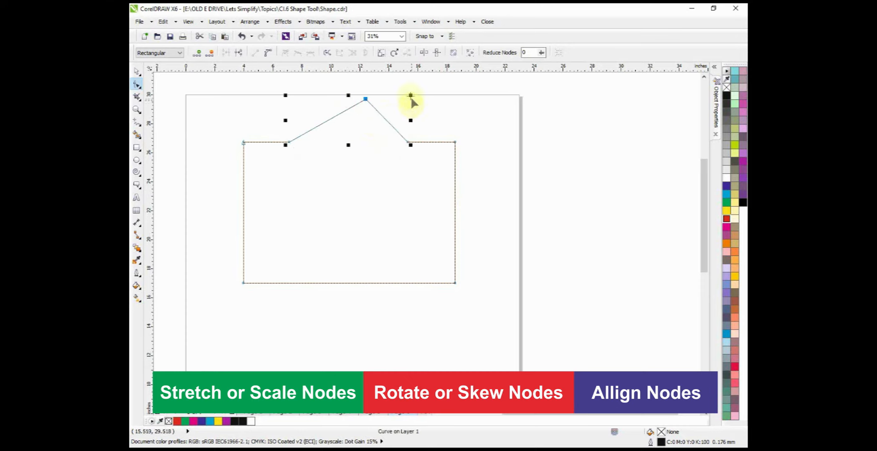
drag(411, 96, 479, 77)
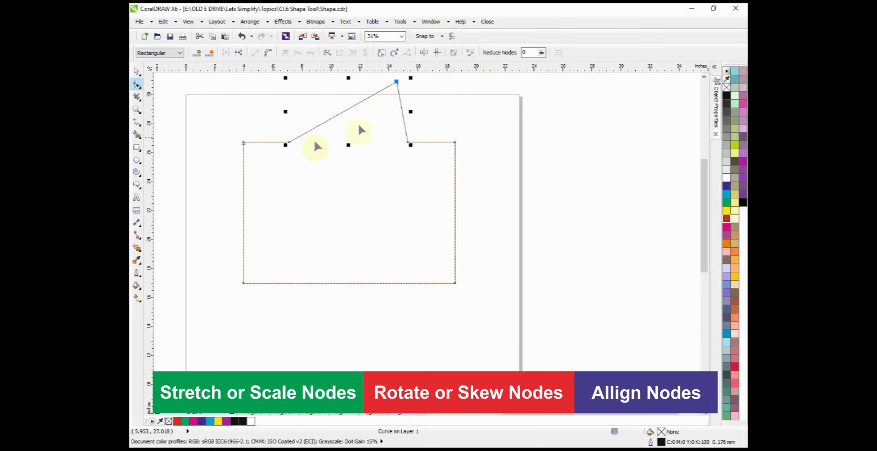
Step: Use Rotate or Skew Nodes on the peak's tip node, leaving it about 6 inches above the rectangle's upper edge
click(395, 54)
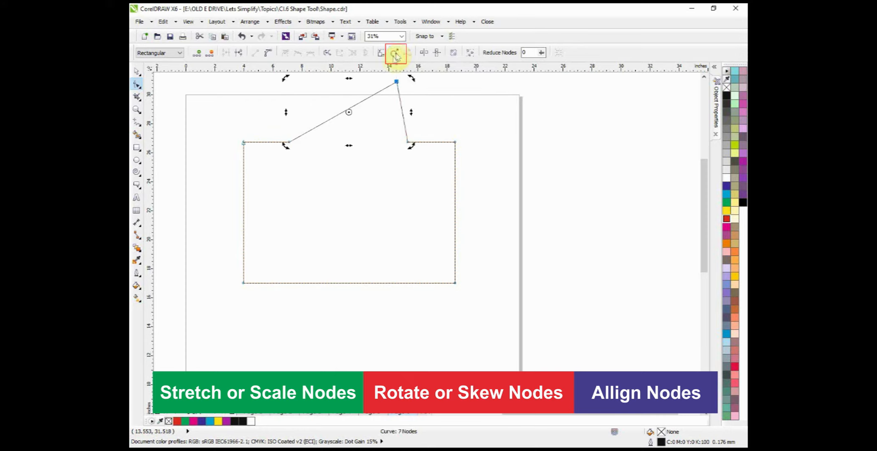
scroll(382, 113, down, 1)
scroll(376, 90, up, 1)
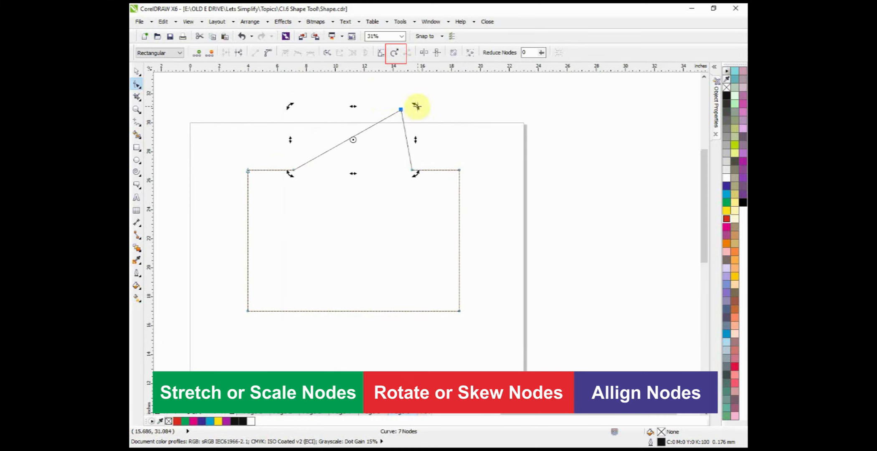
drag(417, 106, 303, 128)
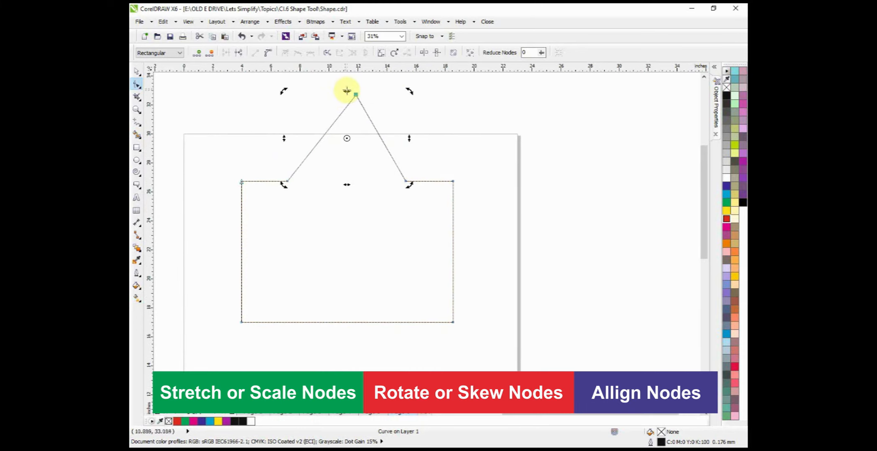
drag(347, 91, 373, 229)
click(236, 143)
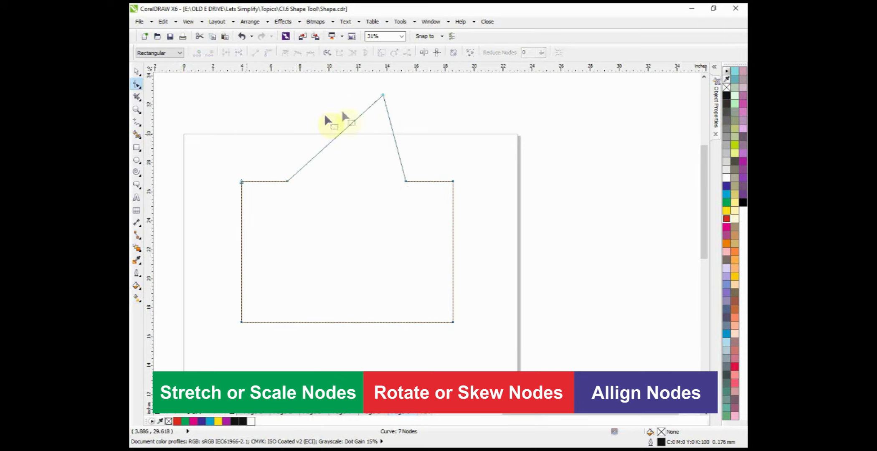
Step: Select the peak's tip and its two base nodes and align them horizontally only
click(274, 131)
drag(266, 82, 422, 209)
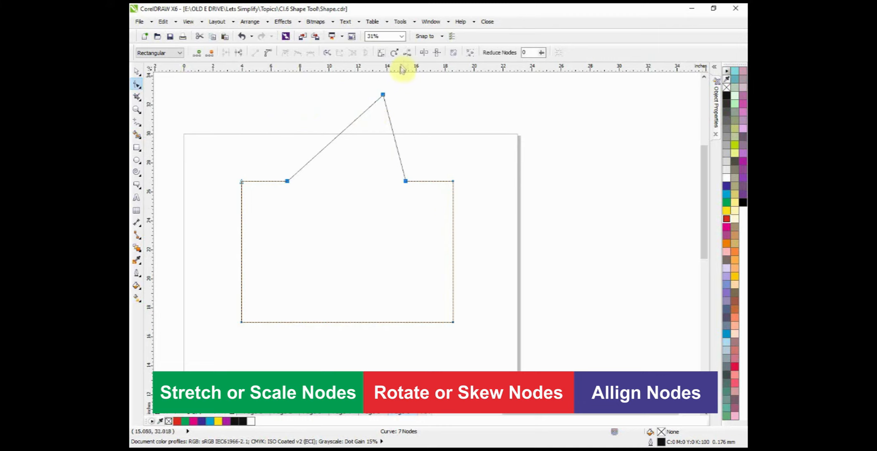
click(407, 51)
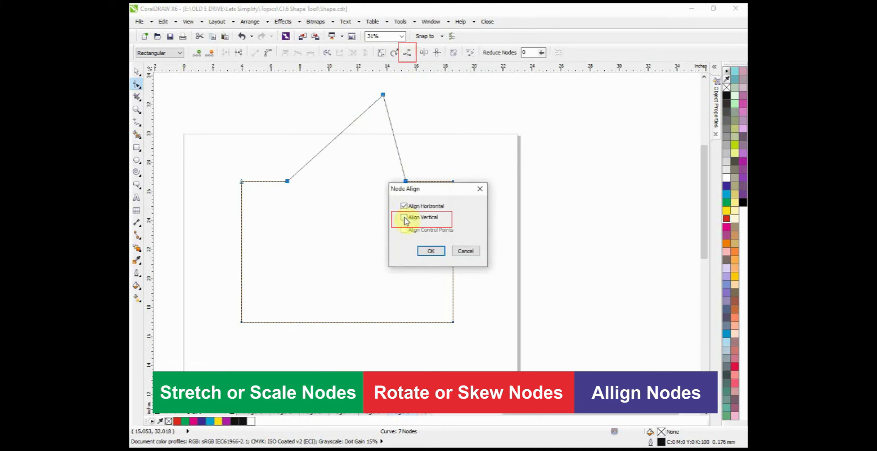
click(431, 253)
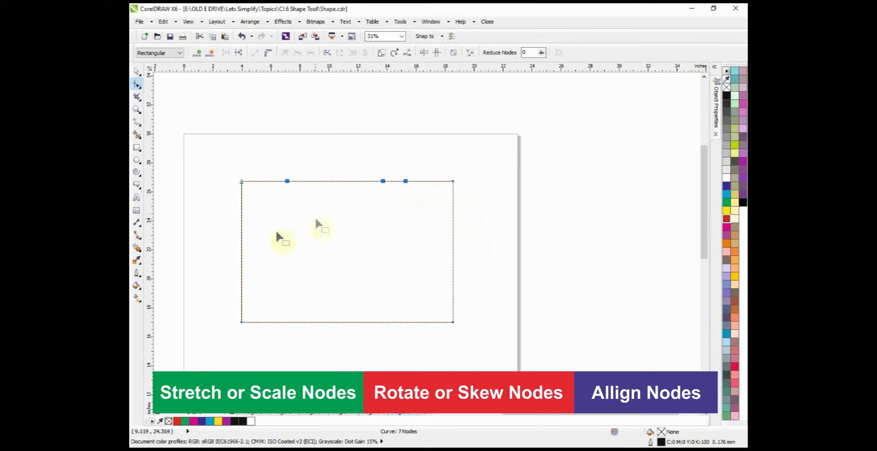
Step: Add a node midway on the left edge, pull it about 2.9 inches outward, and pull a second node above it about 0.9 inch inward
click(240, 253)
drag(240, 253, 198, 255)
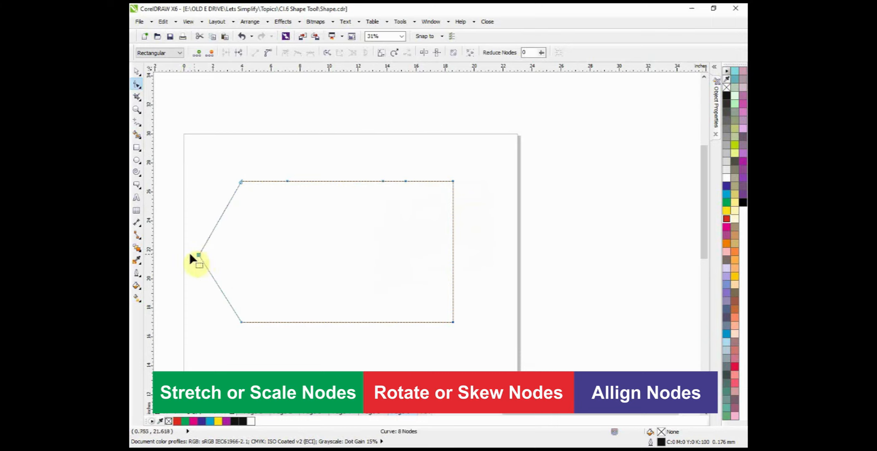
click(222, 213)
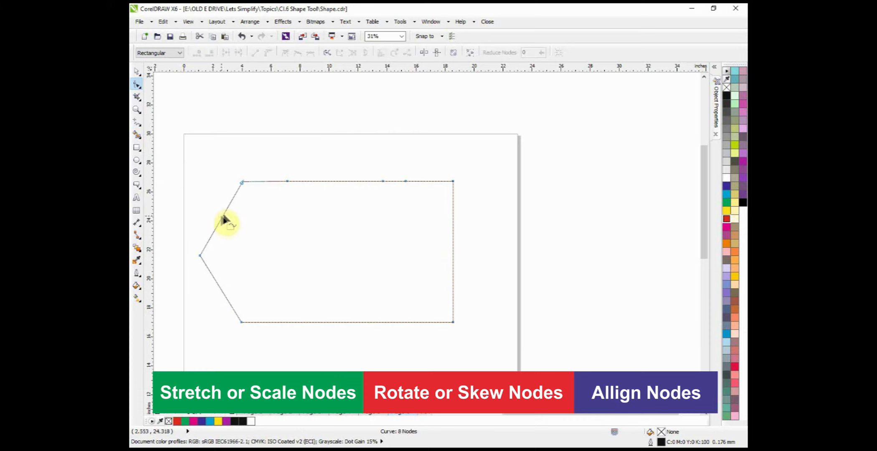
double_click(223, 213)
drag(224, 214, 235, 219)
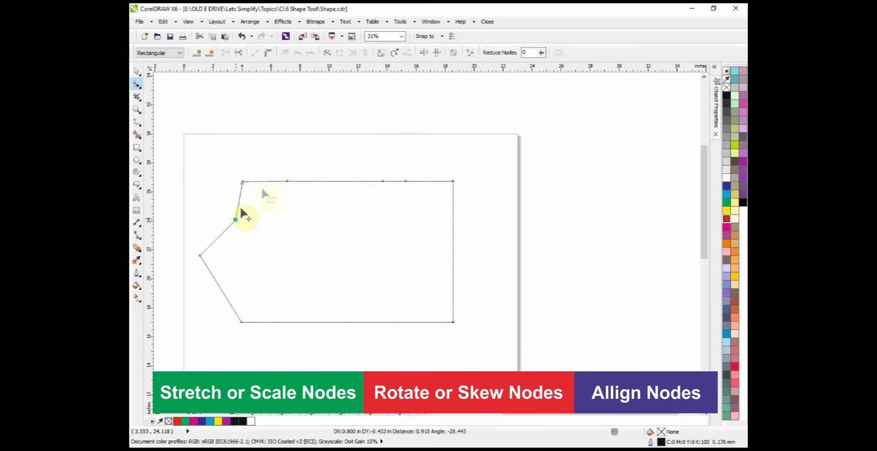
Step: Select the nodes along the shape's left side and align them vertically only
drag(196, 183, 256, 344)
click(407, 52)
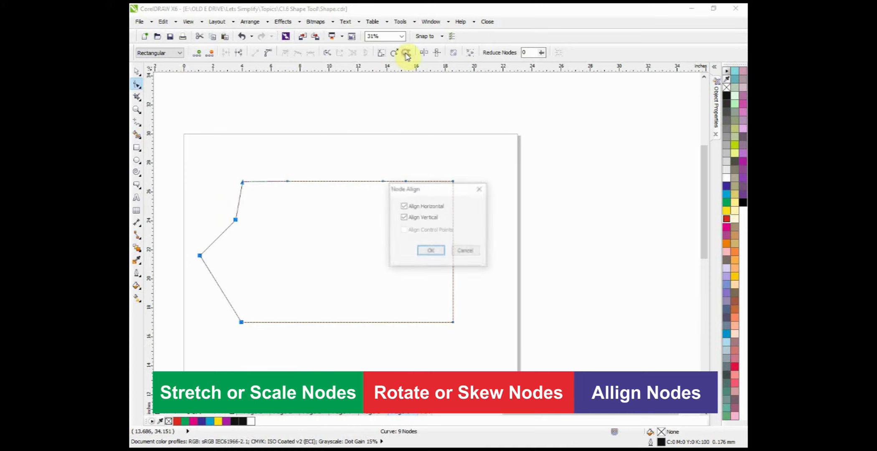
click(413, 207)
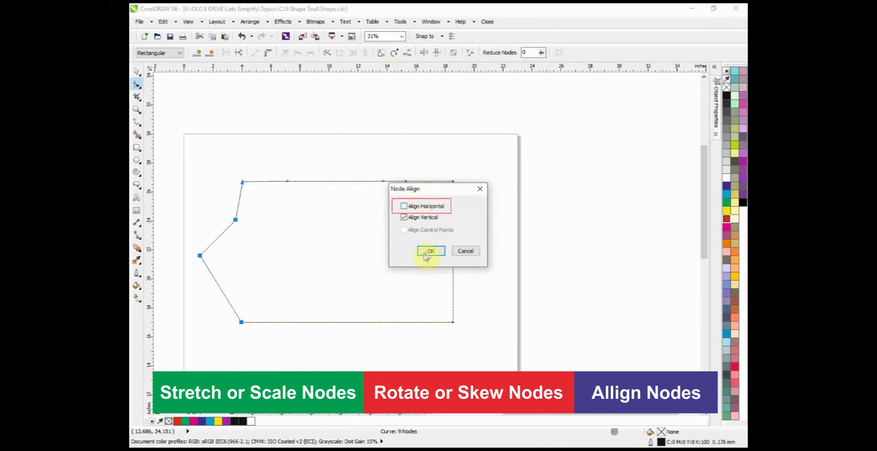
click(431, 251)
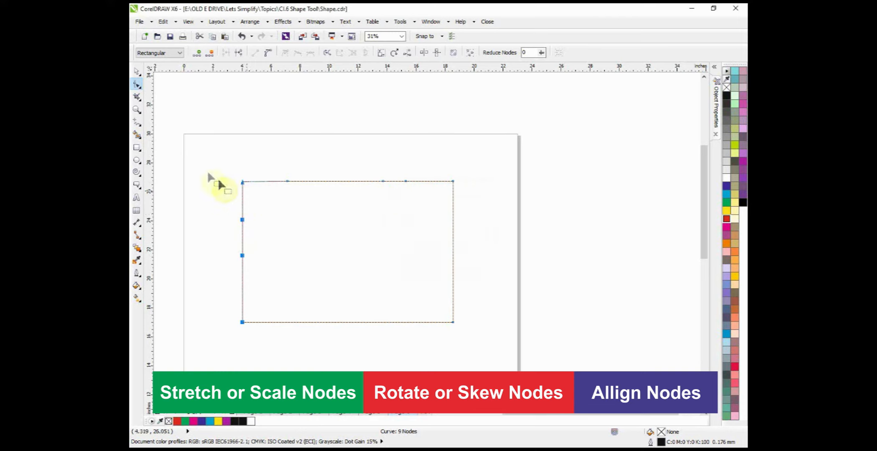
Step: Select the whole node-edited rectangle as an object and delete it from the page
click(136, 71)
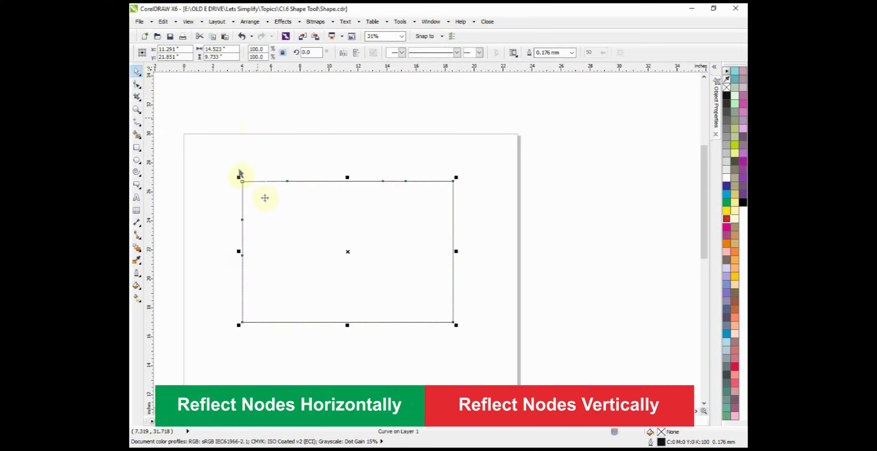
key(F10)
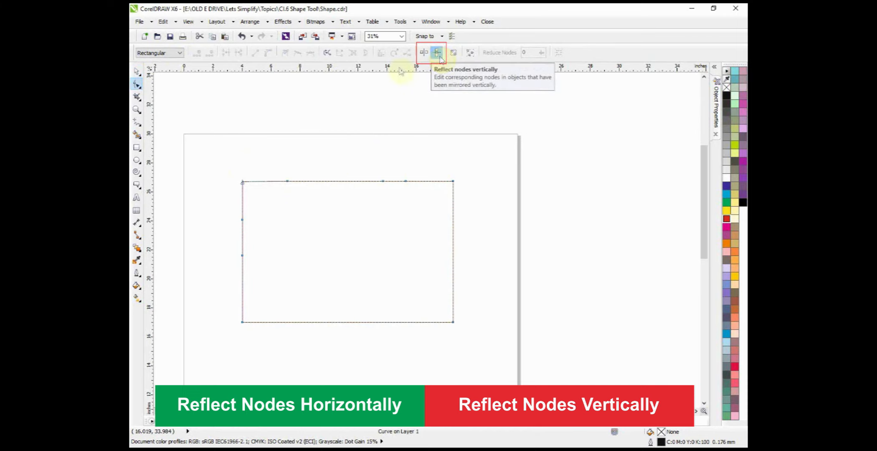
click(136, 71)
scroll(394, 125, down, 2)
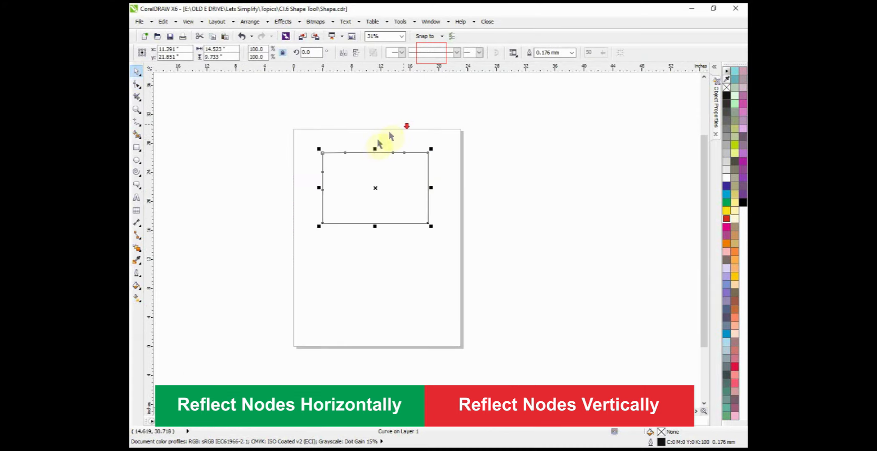
key(Delete)
Step: Draw a green-filled rectangle about 14.3 by 9.5 inches in the page's upper part and convert it to curves
click(136, 147)
mouse_move(310, 143)
mouse_down()
mouse_move(378, 172)
mouse_move(414, 212)
mouse_up()
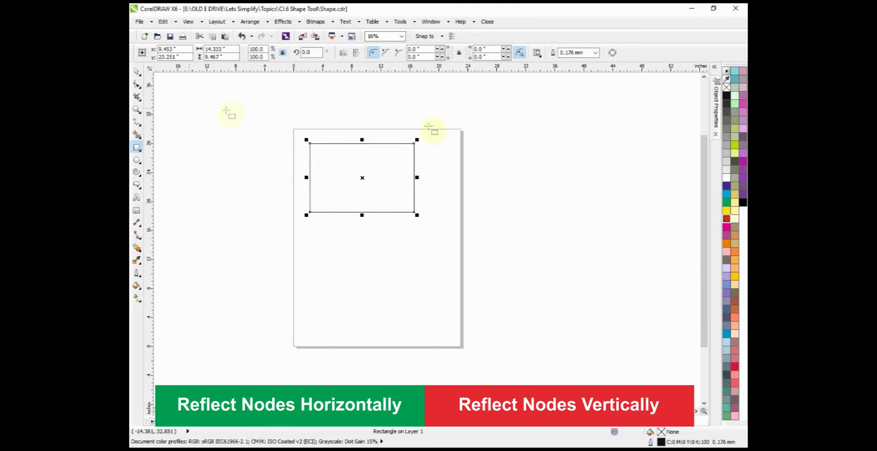
click(727, 202)
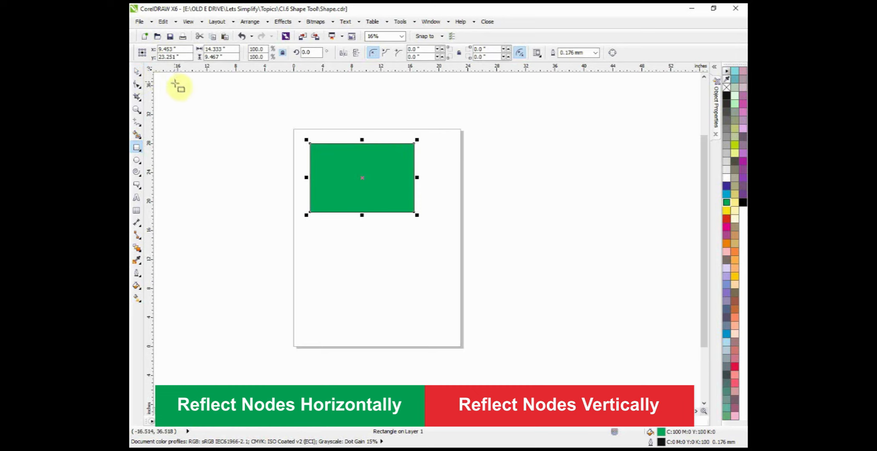
click(137, 72)
key(ctrl+q)
scroll(336, 153, up, 1)
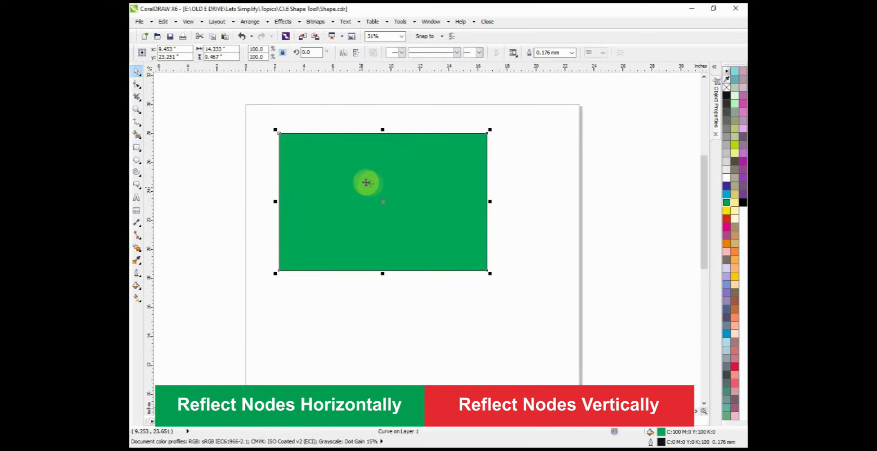
Step: Select the green rectangle's two upper corner nodes, turn on Reflect Nodes Horizontally and move them as a mirrored pair
scroll(369, 183, down, 1)
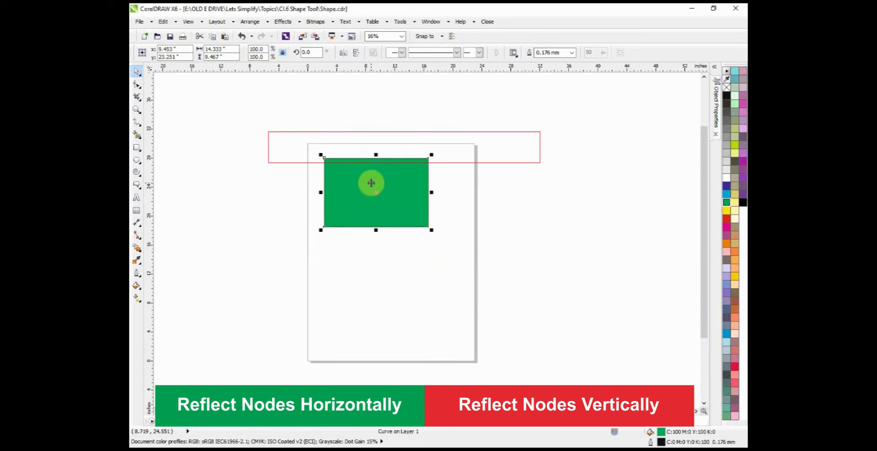
scroll(371, 182, up, 1)
key(F10)
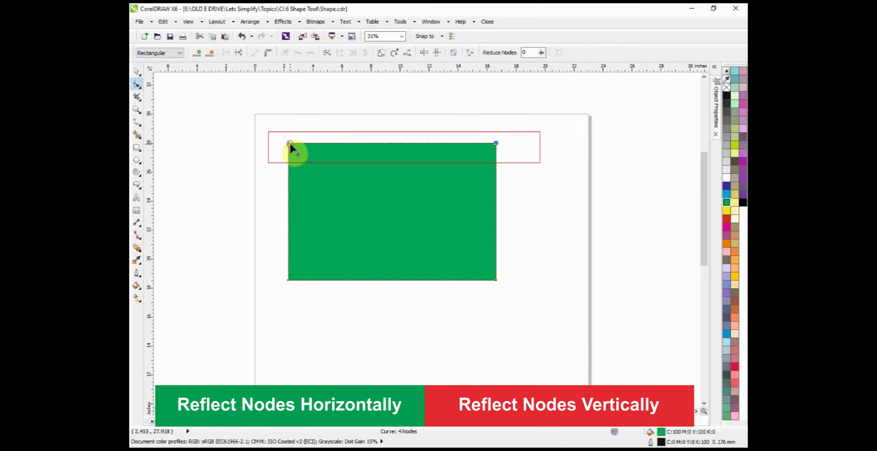
click(288, 144)
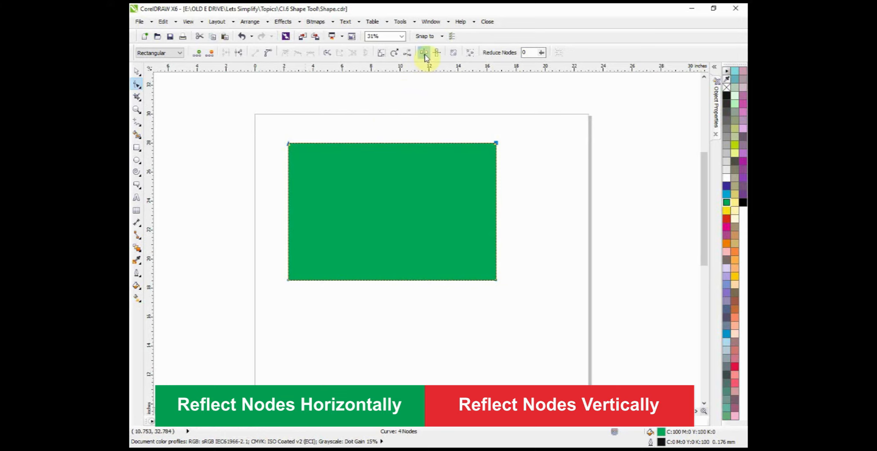
drag(480, 154, 350, 174)
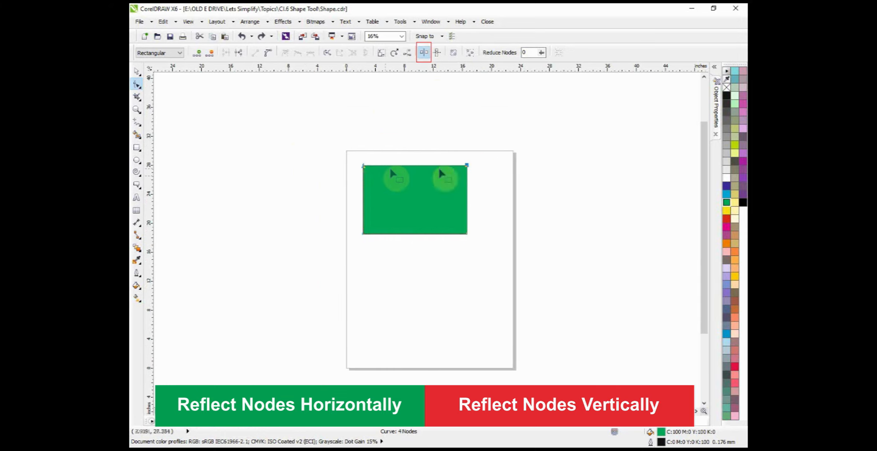
drag(467, 165, 496, 135)
Step: Undo the horizontally reflected node edits back to the plain rectangle and convert it to curves again
key(ctrl+z)
key(ctrl+z)
key(ctrl+z)
key(ctrl+z)
key(ctrl+z)
key(ctrl+z)
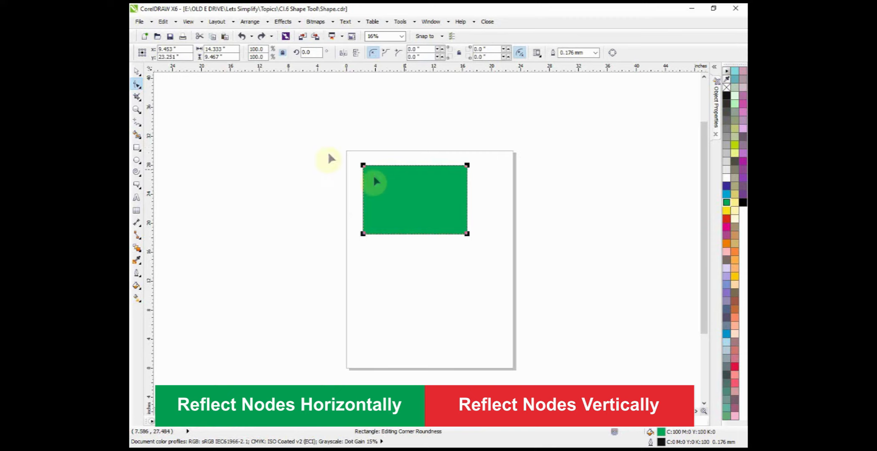
key(ctrl+q)
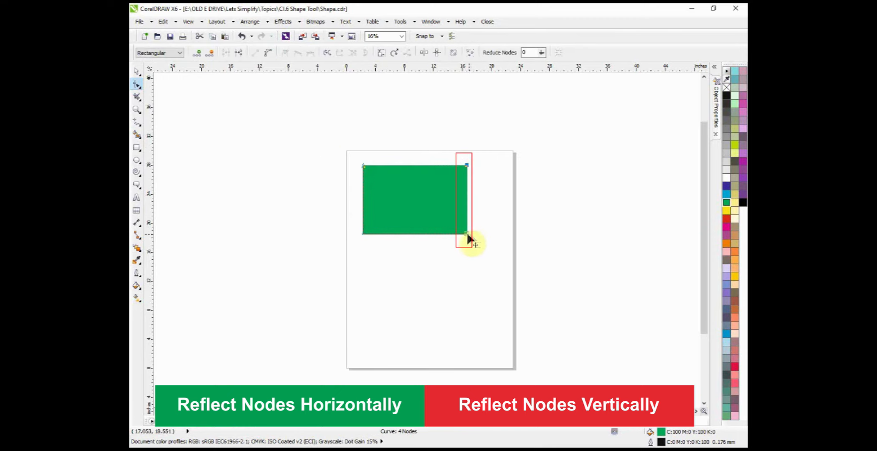
Step: Select the green rectangle's two right corner nodes, turn on Reflect Nodes Vertically and move them as a mirrored pair
scroll(438, 77, up, 2)
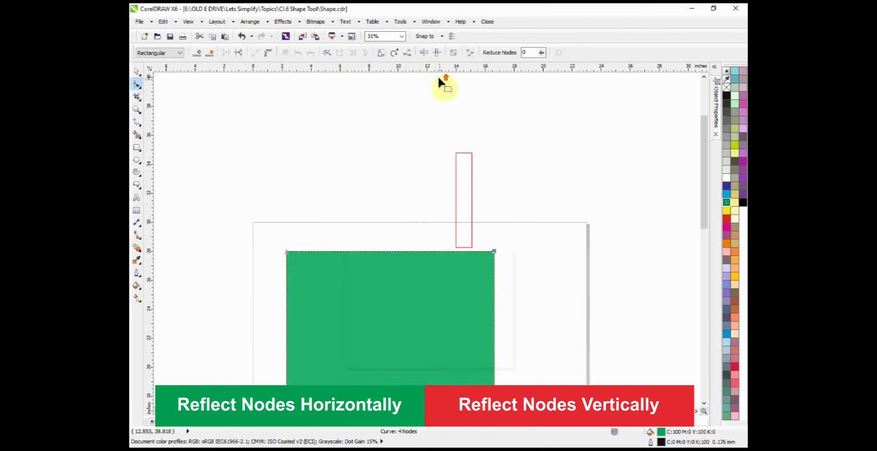
click(437, 55)
scroll(443, 161, down, 1)
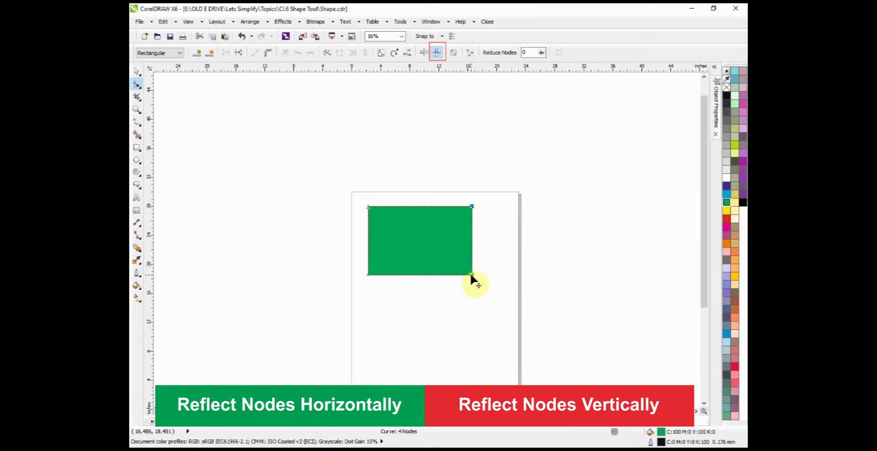
drag(471, 275, 425, 164)
Step: Undo the vertically reflected node moves and deselect the corner nodes
key(ctrl+z)
key(ctrl+z)
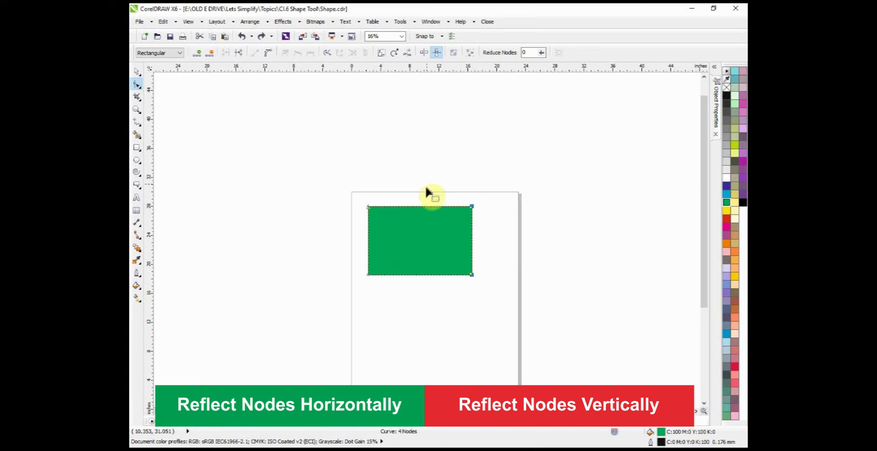
click(399, 189)
scroll(397, 189, down, 1)
scroll(393, 206, up, 1)
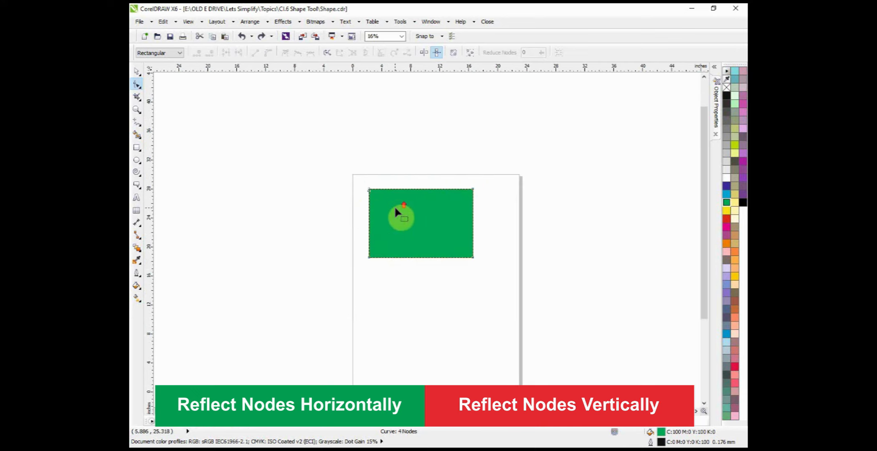
scroll(352, 177, down, 1)
Step: Place a copy of the green rectangle about 11.6 inches straight below the original and fill the copy red
click(137, 72)
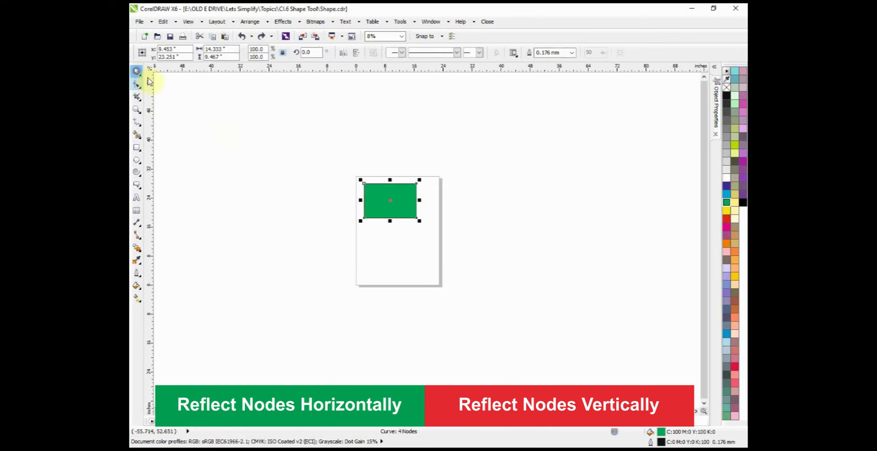
click(242, 155)
scroll(377, 202, up, 1)
click(379, 198)
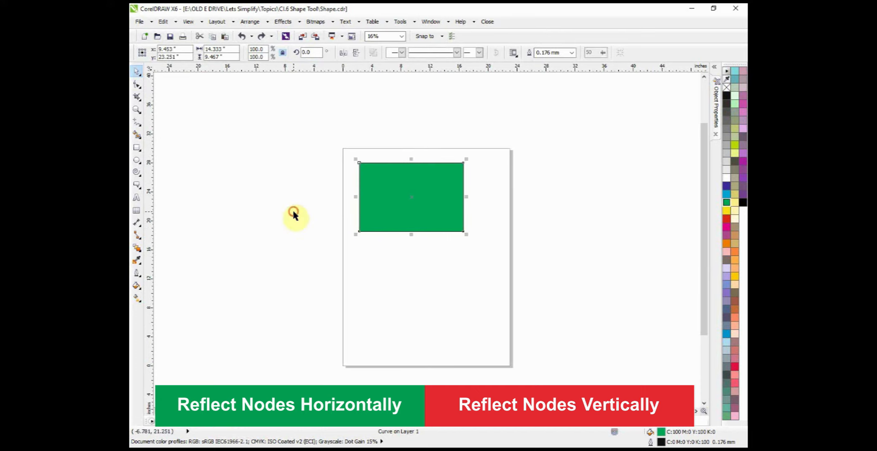
click(415, 206)
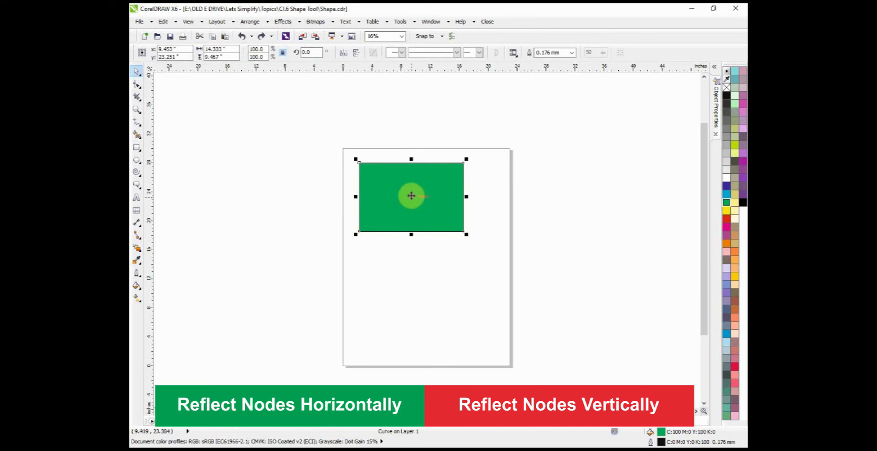
drag(412, 182, 409, 266)
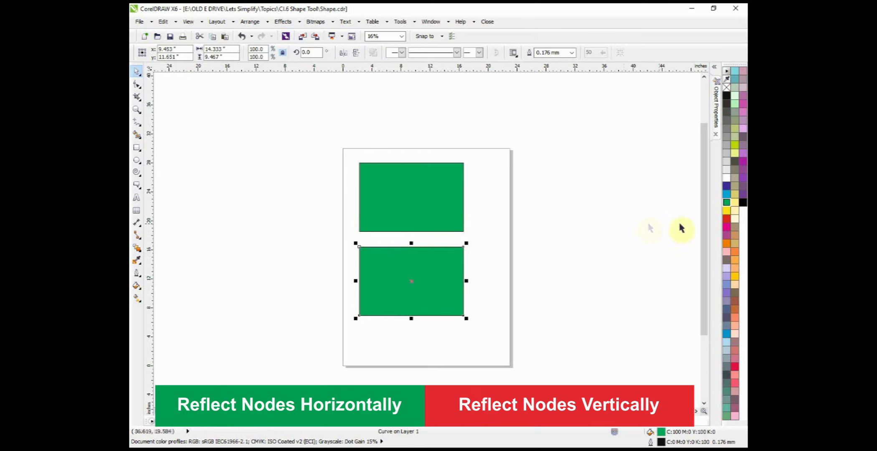
click(726, 226)
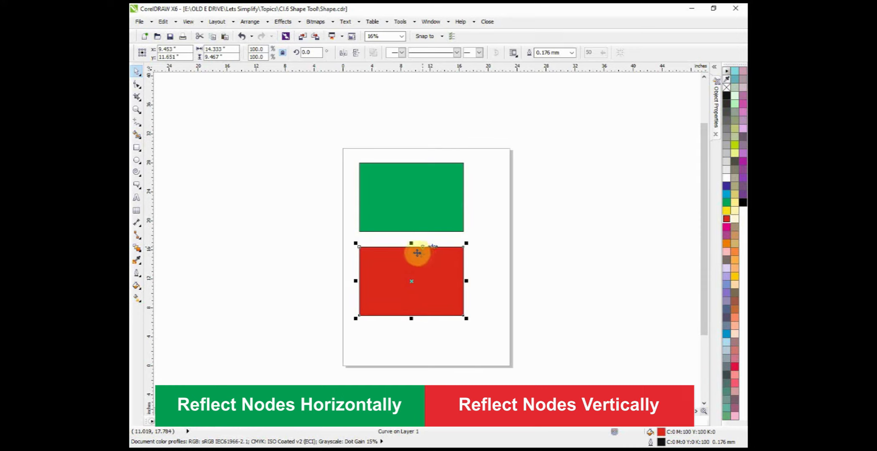
Step: Clone the red rectangle and place the clone, mirrored, level with the original and about 16.8 inches to its right
scroll(408, 224, down, 1)
scroll(418, 303, up, 1)
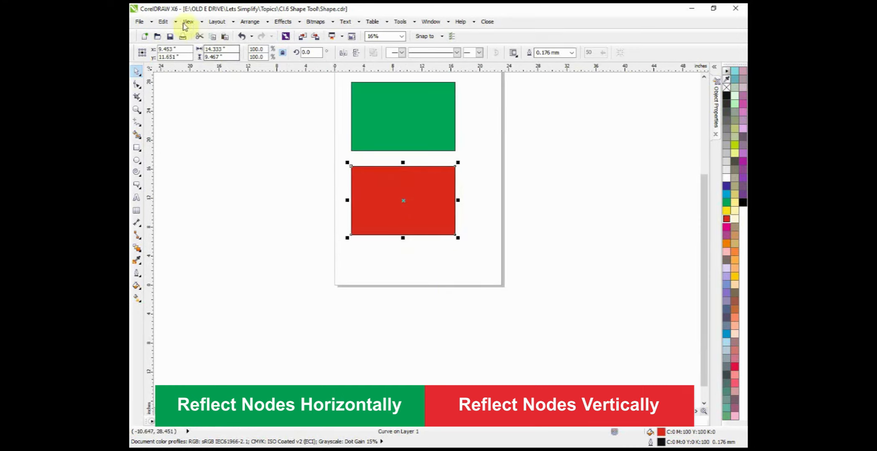
click(164, 21)
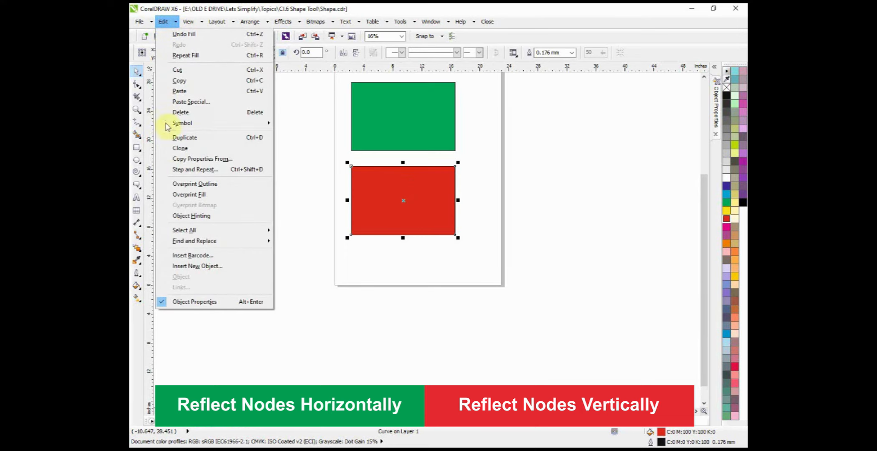
click(174, 150)
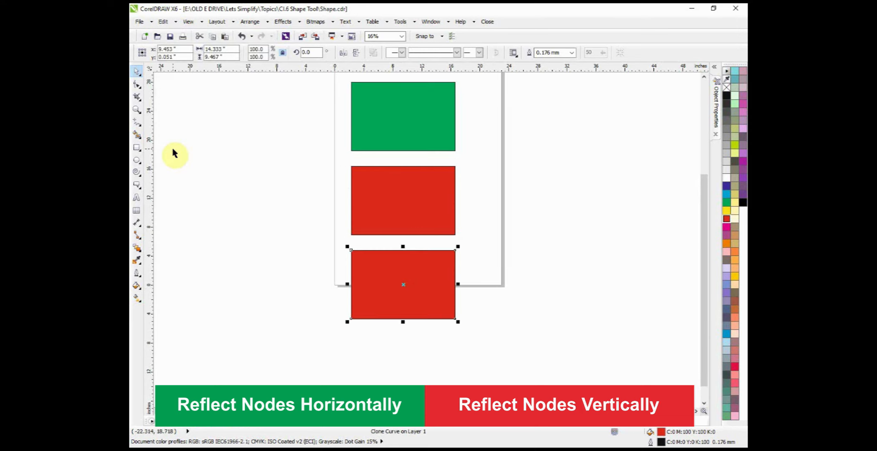
click(180, 169)
click(397, 286)
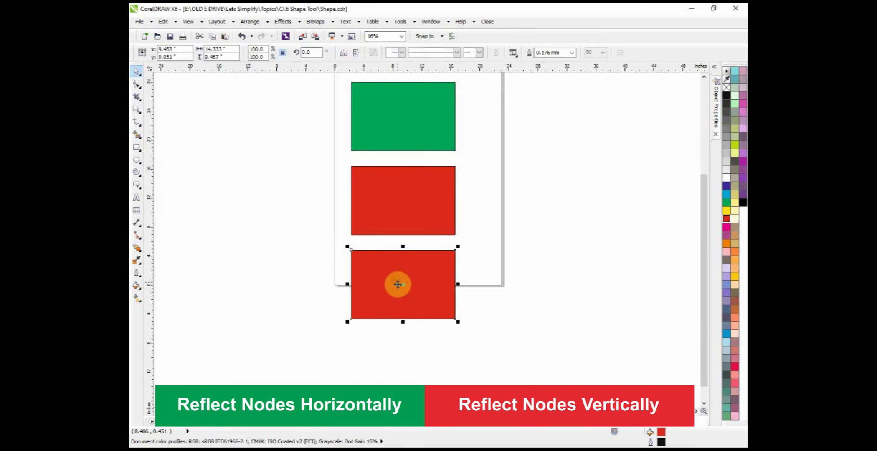
mouse_move(394, 289)
mouse_down()
mouse_move(417, 243)
mouse_move(411, 206)
mouse_move(520, 195)
mouse_up()
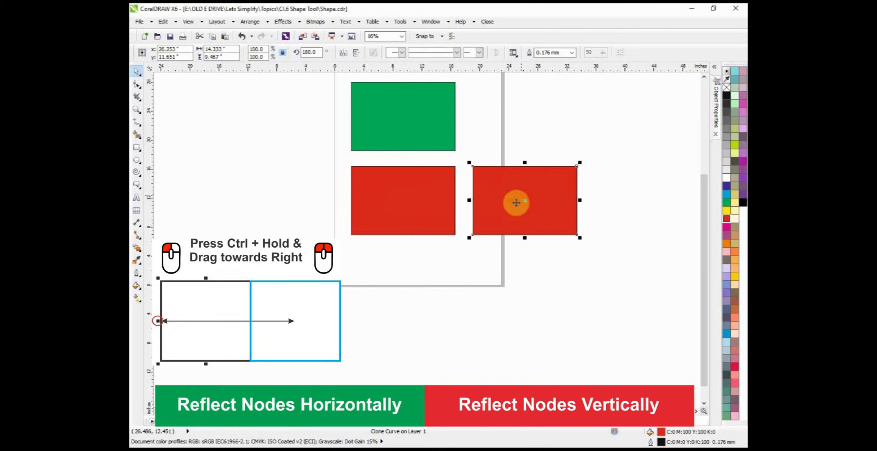
Step: Move the master red rectangle about 8.2 inches down and top-align it with its clone
shift+click(435, 191)
drag(435, 191, 430, 242)
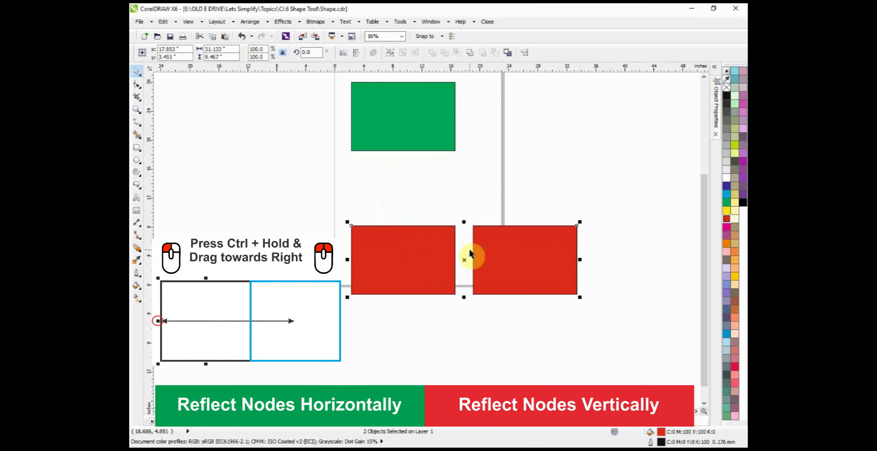
click(478, 207)
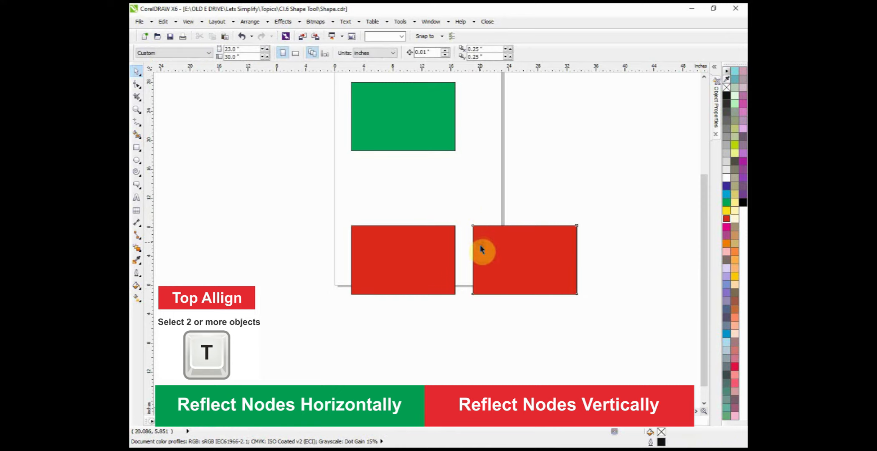
Step: Move the clone about 1.6 inches closer to the master rectangle and fill the clone cyan
click(482, 250)
drag(488, 253, 478, 254)
click(433, 241)
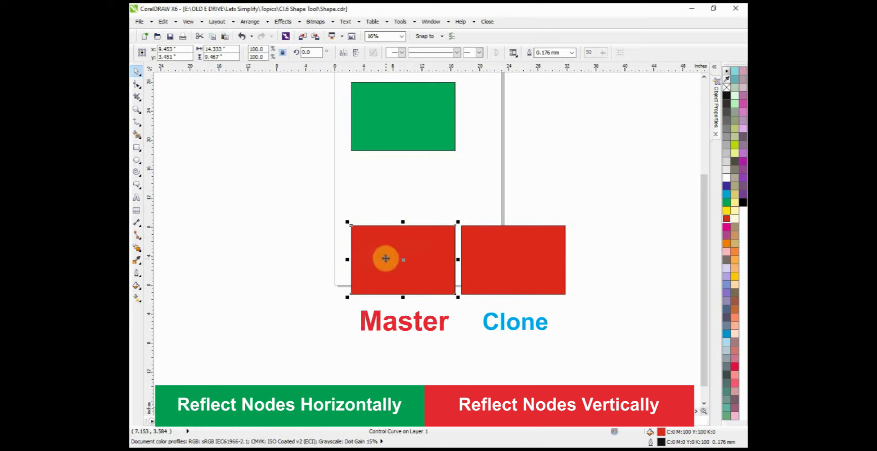
click(510, 252)
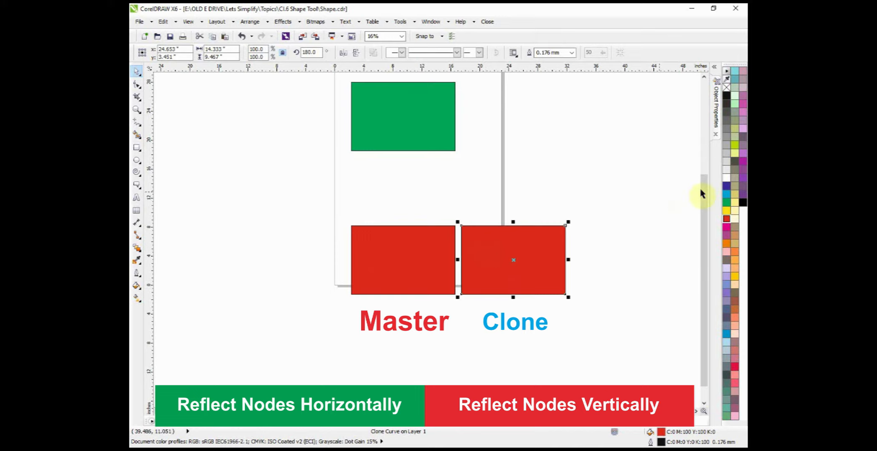
click(727, 194)
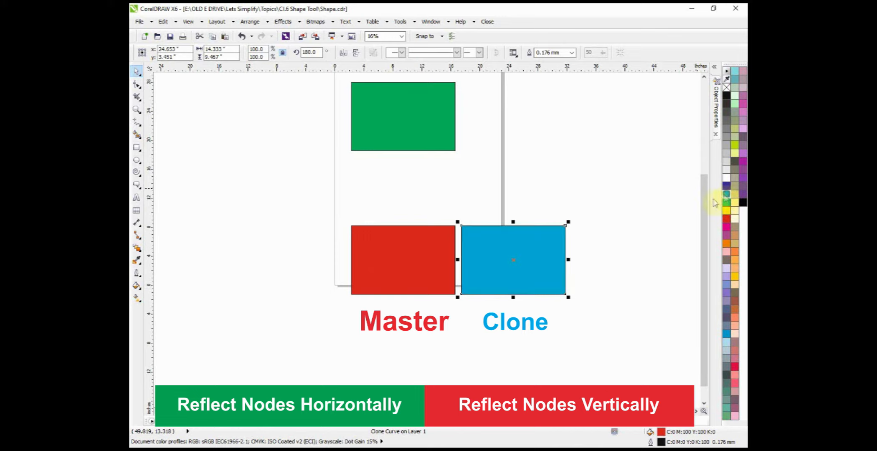
click(434, 244)
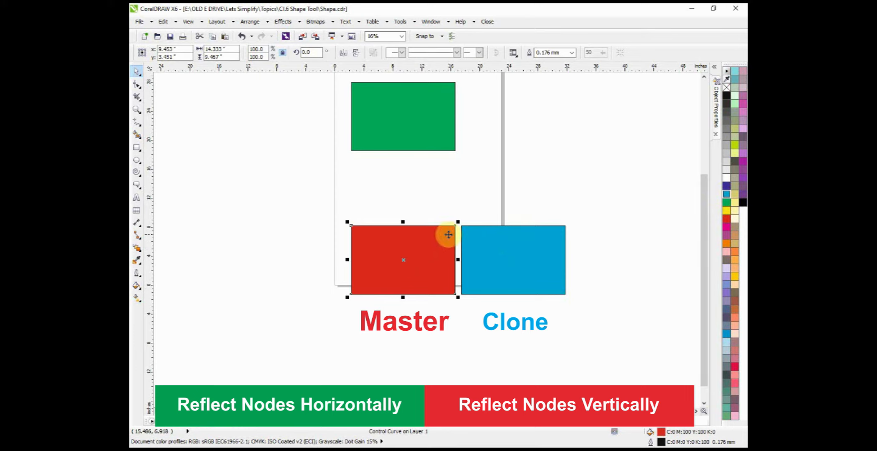
Step: Turn on Reflect Nodes Horizontally and pull the red master's upper-right node about 5.8 inches up
key(F10)
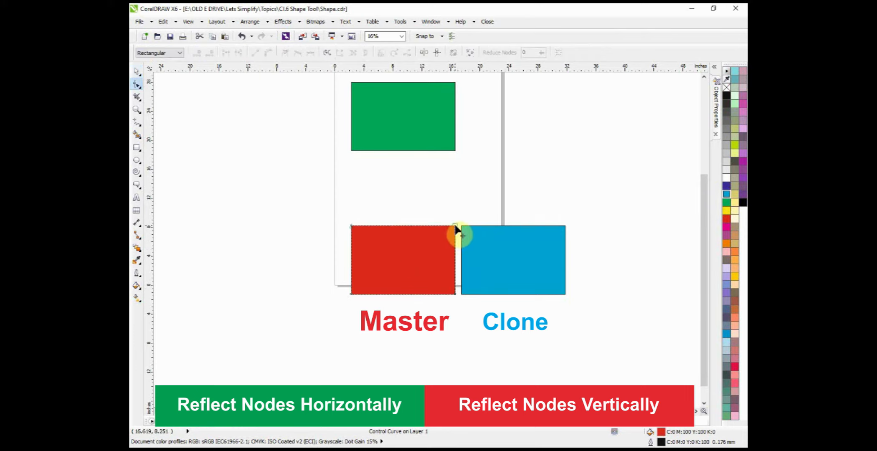
click(424, 53)
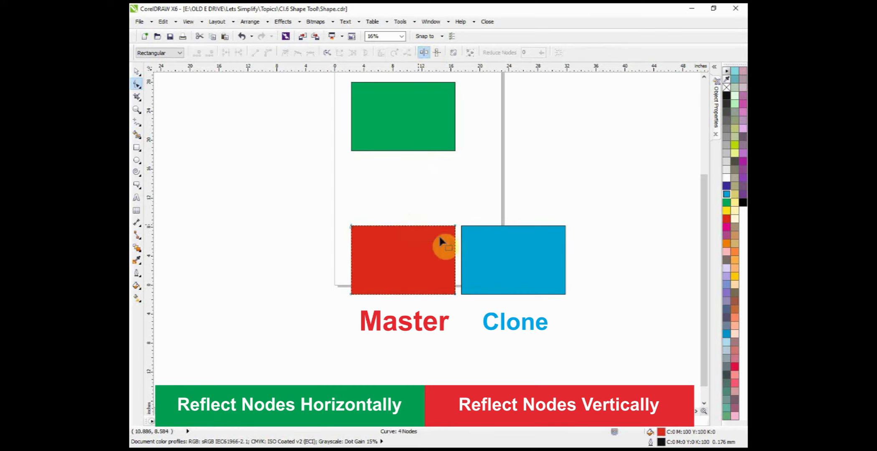
mouse_move(456, 228)
mouse_down()
mouse_move(466, 190)
mouse_move(388, 189)
mouse_move(448, 227)
mouse_move(368, 275)
mouse_move(412, 184)
mouse_move(454, 184)
mouse_up()
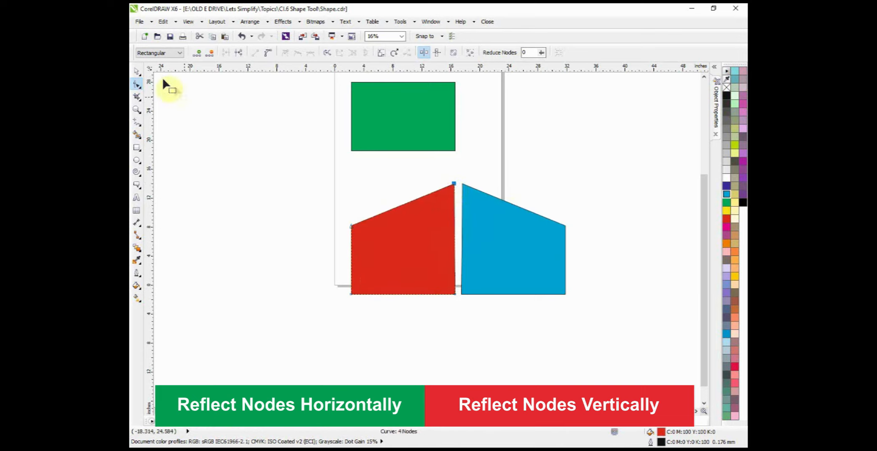
click(139, 73)
Step: Clone the green rectangle and mirror the clone vertically so it sits directly below the original
scroll(401, 186, down, 1)
click(403, 142)
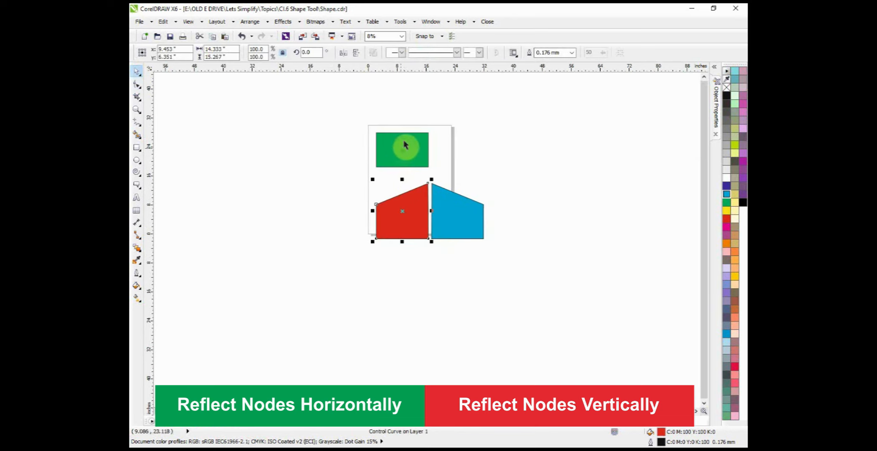
scroll(437, 132, up, 1)
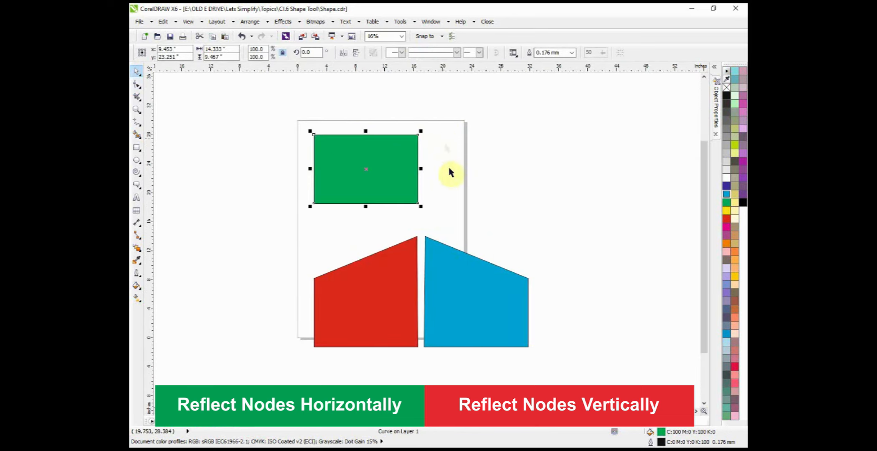
click(417, 244)
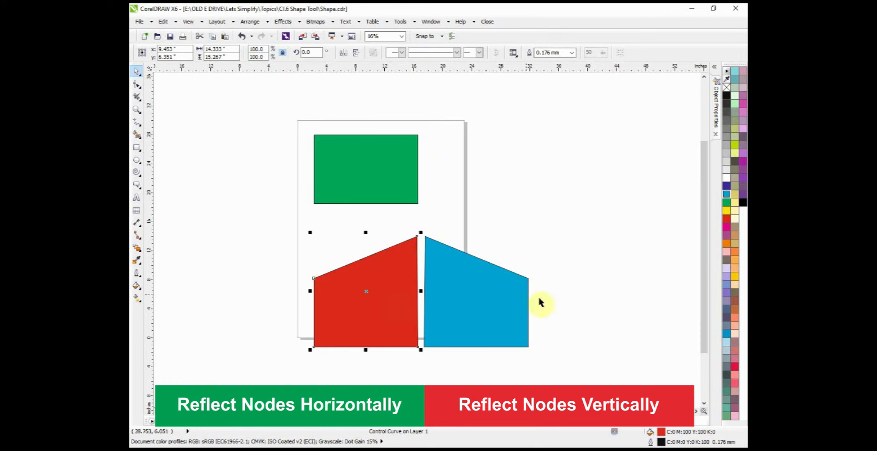
click(344, 221)
click(358, 179)
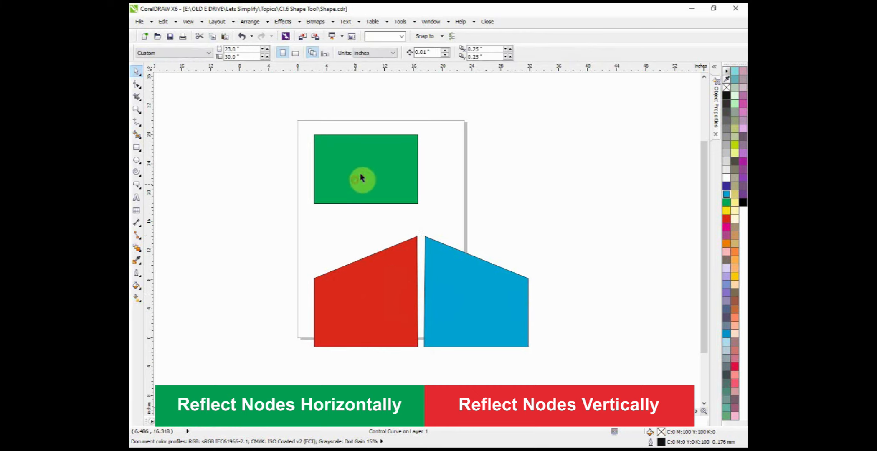
scroll(355, 125, down, 2)
scroll(354, 134, up, 1)
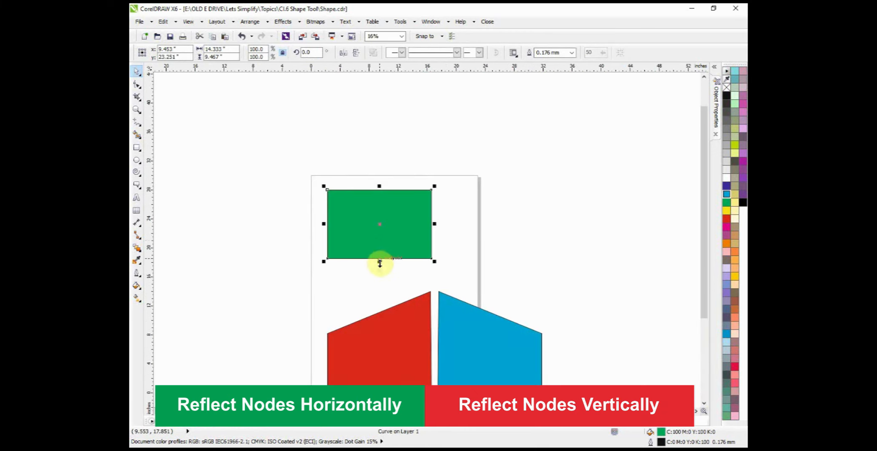
click(163, 22)
click(179, 159)
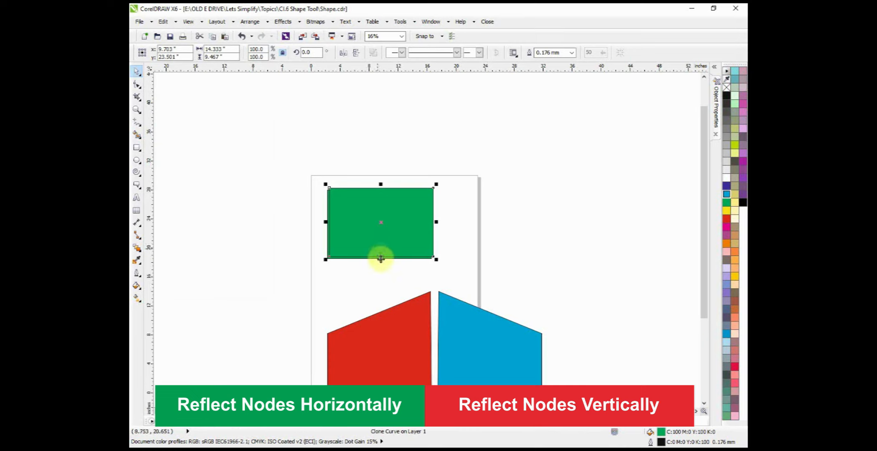
drag(381, 183, 372, 281)
Step: Align the green rectangle and its clone on a common vertical centre line and turn on Reflect Nodes Vertically
shift+click(375, 223)
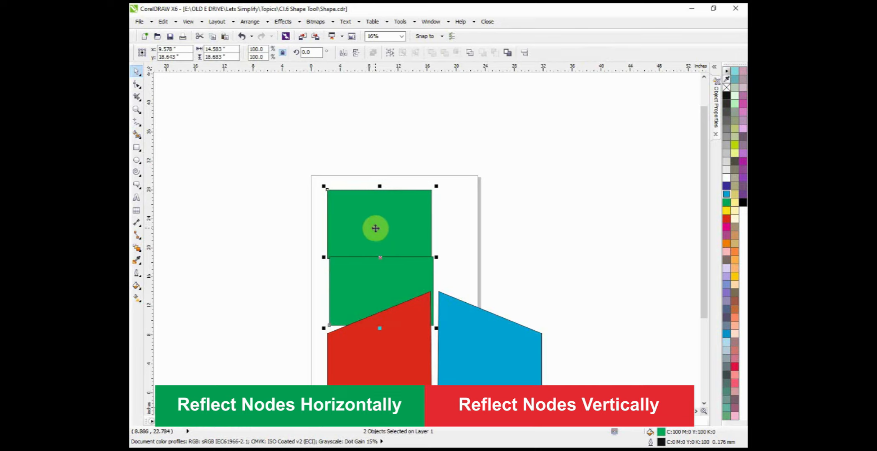
key(c)
click(310, 228)
click(369, 226)
double_click(382, 215)
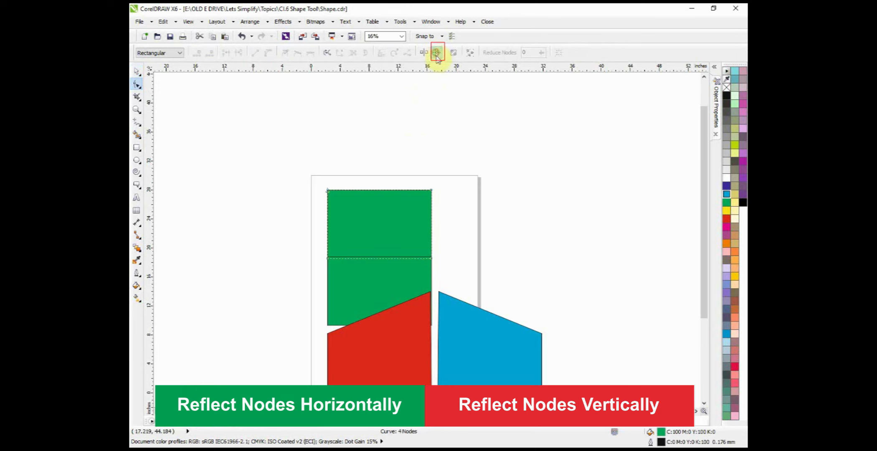
click(328, 274)
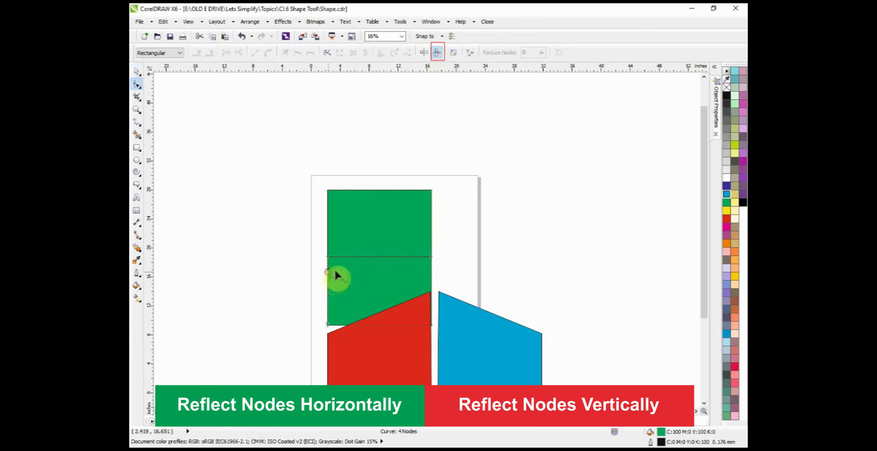
Step: Move the green master about 10.5 inches straight up and its clone about 6 inches straight up
click(139, 72)
click(370, 236)
drag(386, 238, 387, 205)
shift+click(380, 267)
drag(379, 267, 380, 225)
click(313, 218)
Step: Pull the green master's lower-right node about 8 inches right and 4 inches up, and its lower-left node about 8 inches right and 1 inch up
click(371, 231)
double_click(378, 172)
mouse_move(432, 183)
mouse_down()
mouse_move(487, 160)
mouse_move(440, 205)
mouse_move(490, 151)
mouse_up()
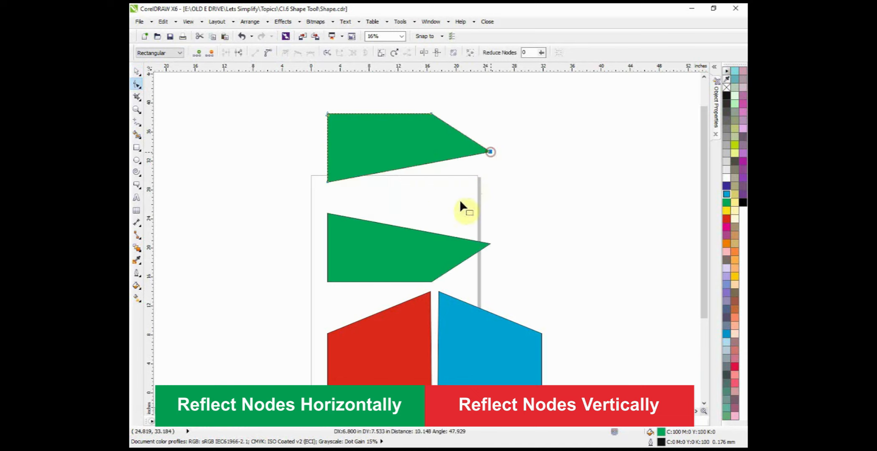
mouse_move(330, 183)
mouse_down()
mouse_move(389, 209)
mouse_move(386, 174)
mouse_up()
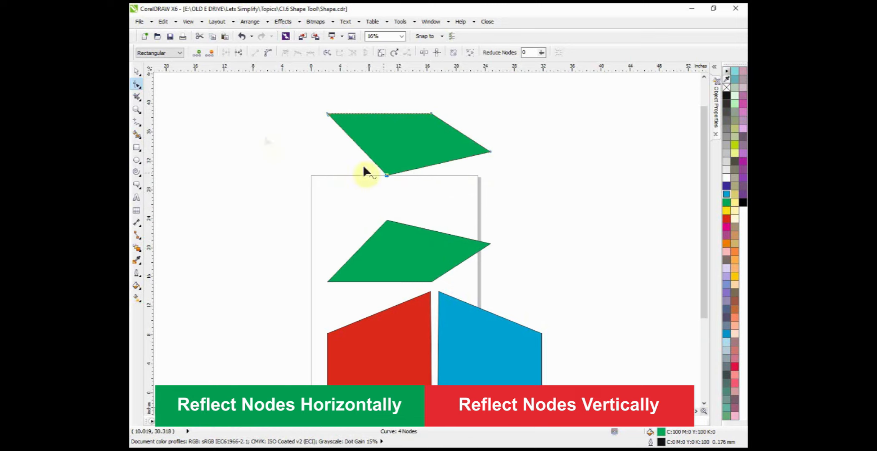
click(136, 71)
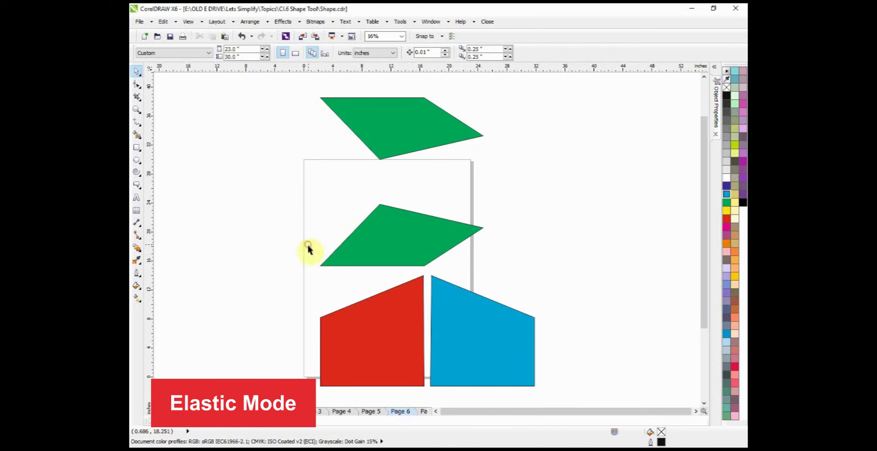
Step: Delete everything on Page 6 and draw a rectangle about 12.9 by 9.3 inches in the upper part of the page
key(ctrl+a)
key(Delete)
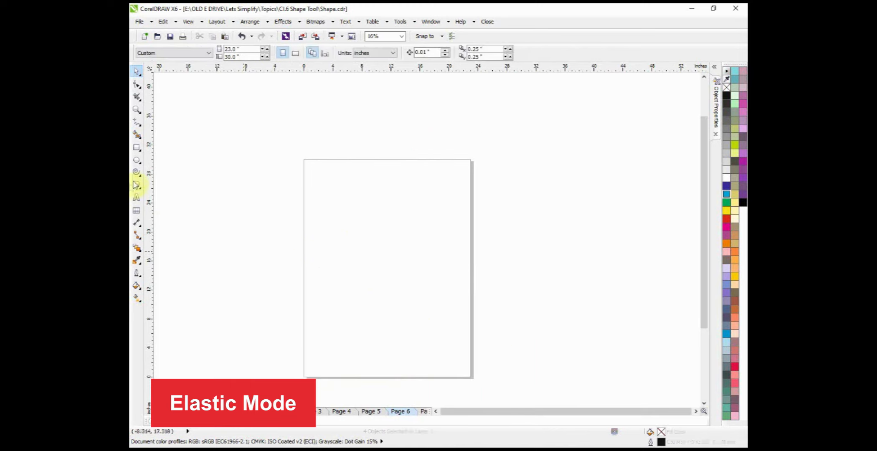
click(137, 146)
drag(342, 195, 437, 264)
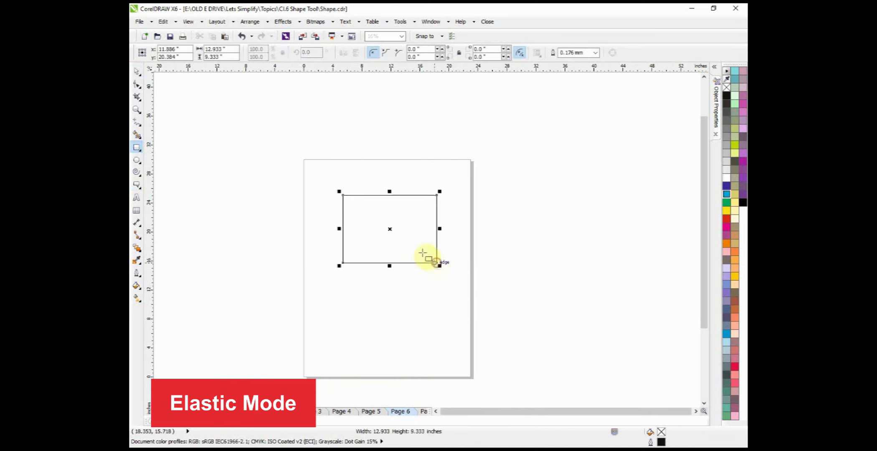
Step: With Elastic Mode off, move all four nodes of the rectangle together about 1.4 inches left and 0.7 inch up
click(134, 87)
scroll(427, 198, up, 2)
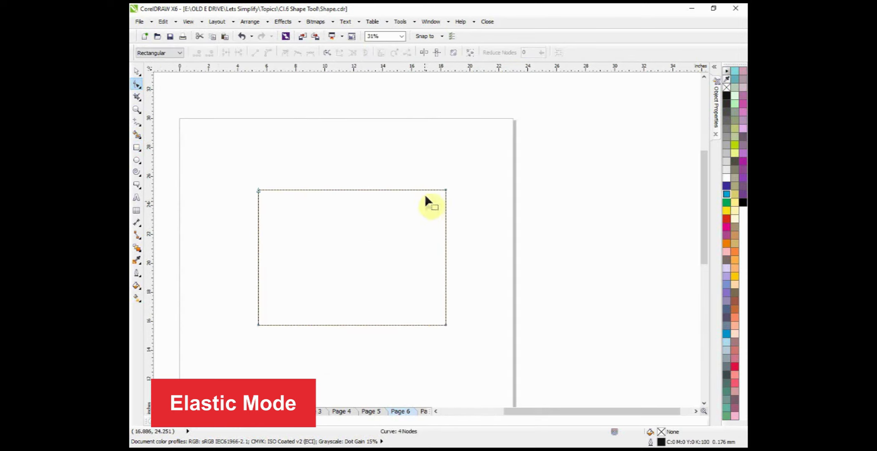
click(455, 56)
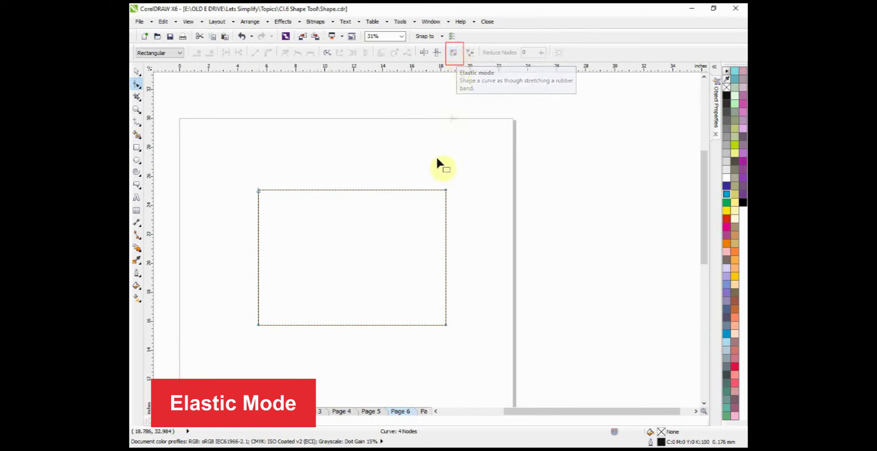
drag(459, 167, 227, 358)
scroll(357, 236, down, 2)
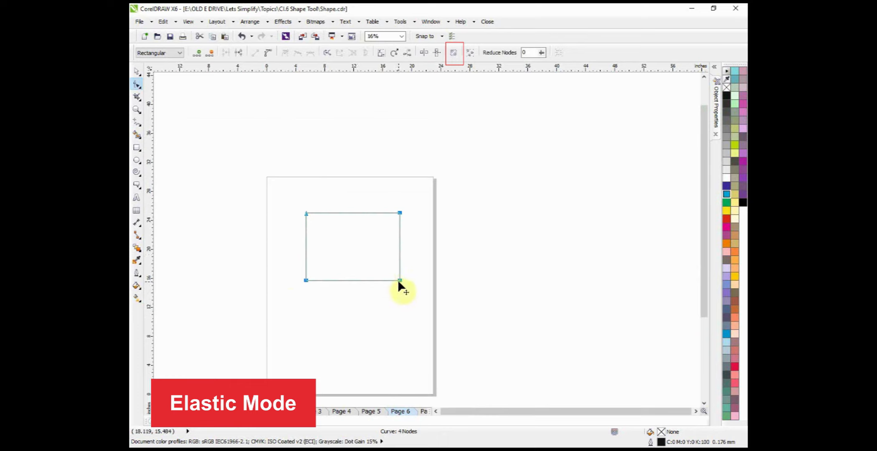
mouse_move(399, 280)
mouse_down()
mouse_move(328, 250)
mouse_move(386, 222)
mouse_move(376, 308)
mouse_move(345, 226)
mouse_move(401, 218)
mouse_move(391, 286)
mouse_move(368, 261)
mouse_move(399, 277)
mouse_move(388, 268)
mouse_move(389, 276)
mouse_up()
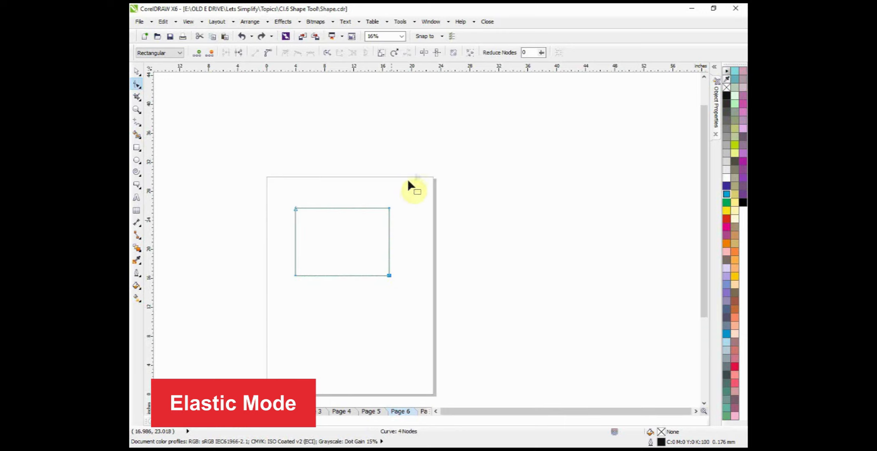
Step: Turn on Elastic Mode and stretch all the rectangle's nodes from two corners into a tilted rectangle spanning about 12.4 by 13.6 inches
click(454, 52)
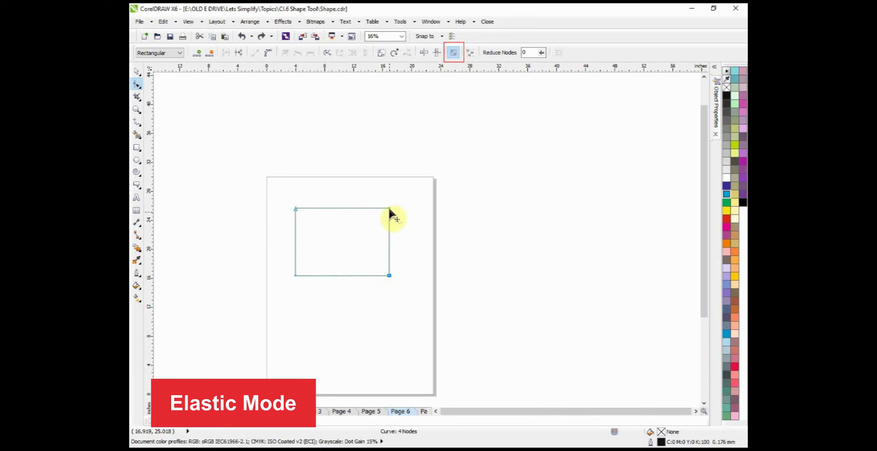
drag(411, 190, 246, 314)
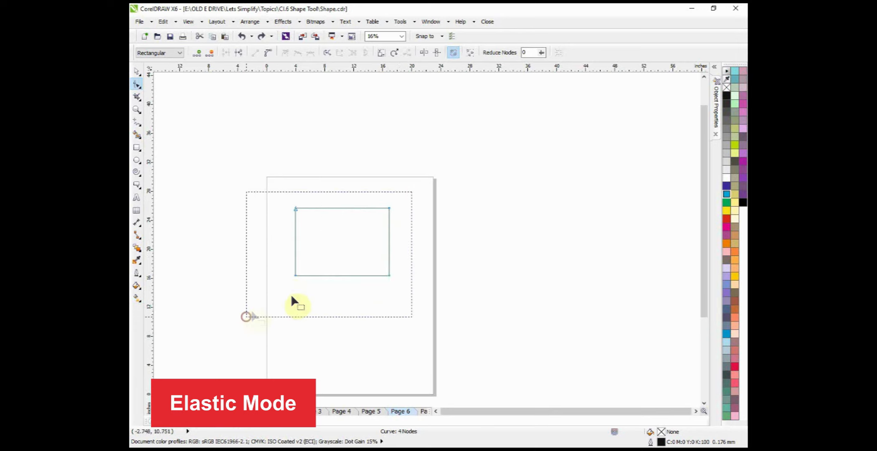
drag(388, 275, 391, 200)
drag(294, 207, 479, 244)
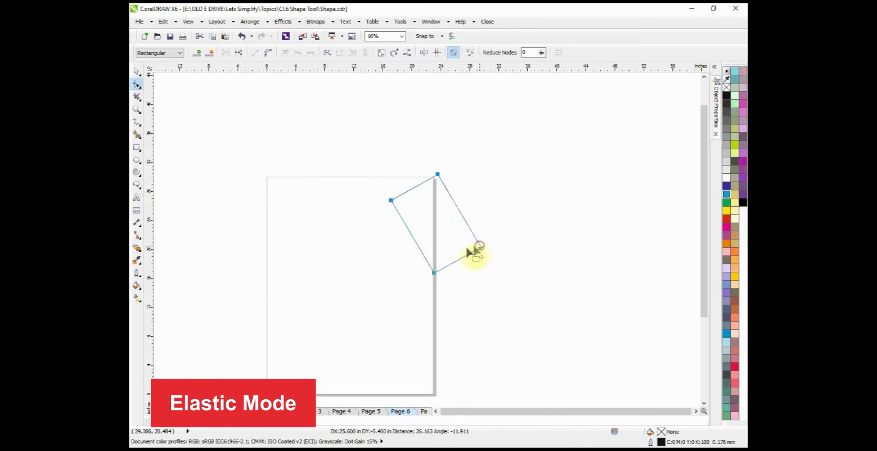
click(137, 71)
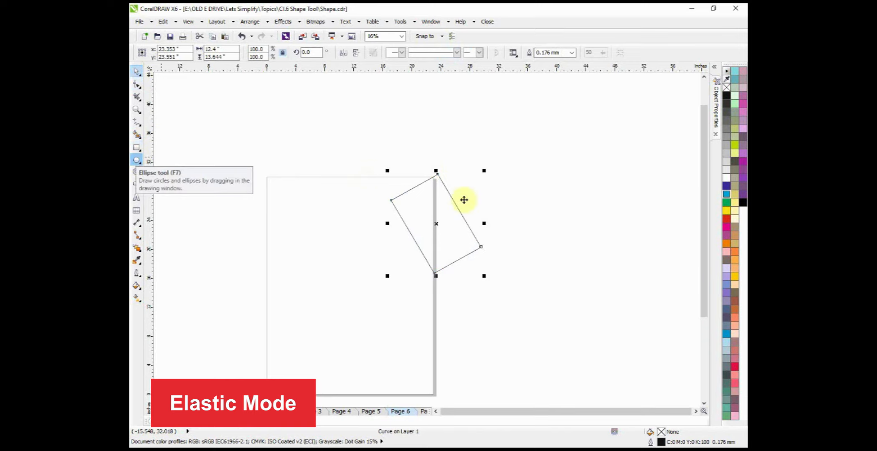
Step: Draw an ellipse about 7.2 by 6.8 inches on the page, beside the tilted rectangle
click(136, 160)
scroll(368, 297, up, 1)
drag(257, 163, 364, 265)
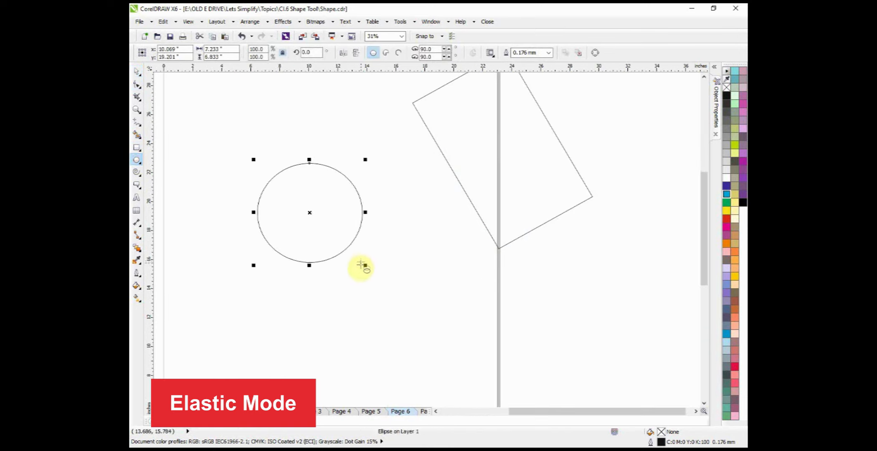
Step: In Elastic Mode, select all the ellipse's nodes and pull its right node past the left one, forming a leaf about 1.5 by 7.1 inches
click(139, 83)
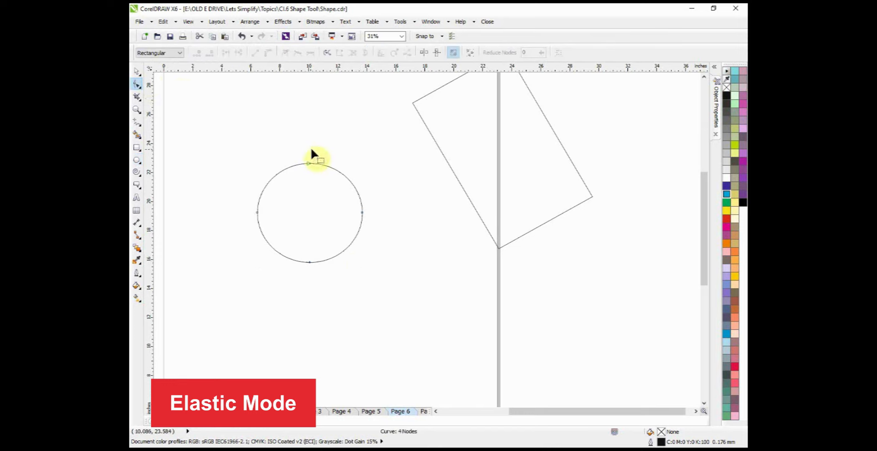
drag(215, 133, 397, 283)
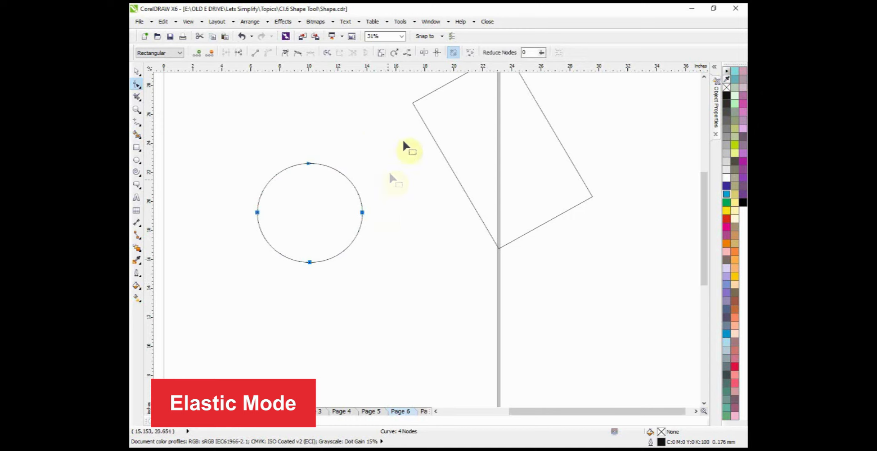
click(453, 55)
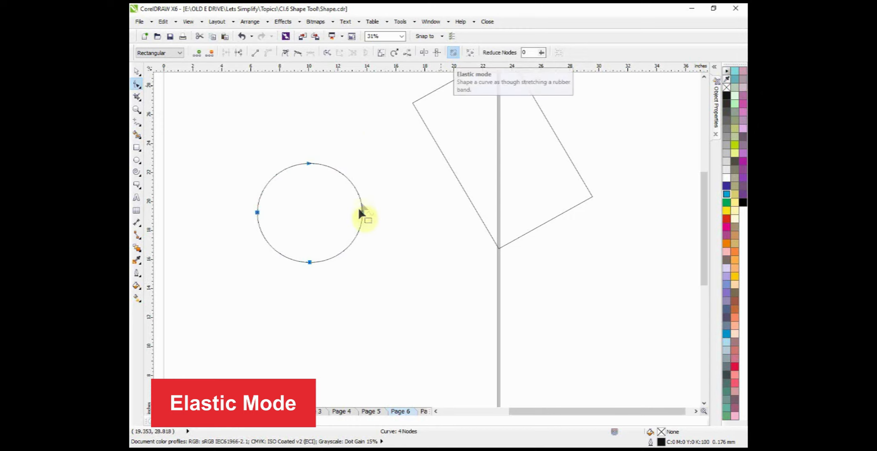
drag(362, 213, 235, 241)
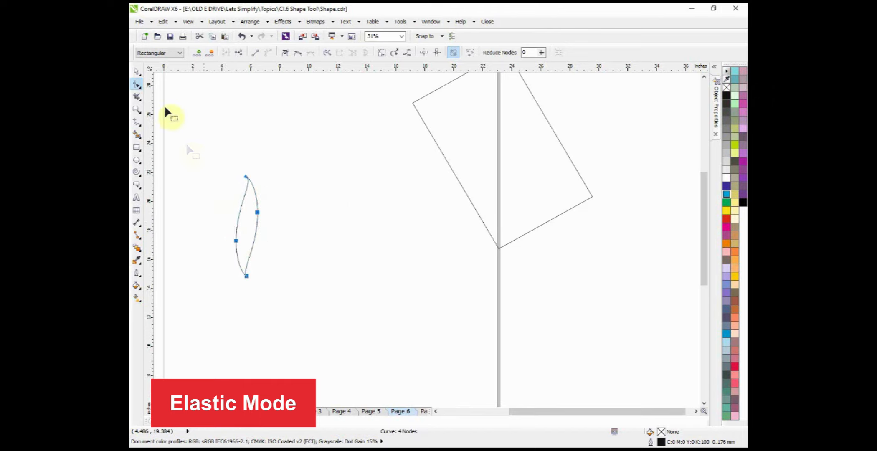
click(138, 73)
Step: Move the leaf's rotation centre just below its lower tip and fill the leaf blue
scroll(349, 198, down, 1)
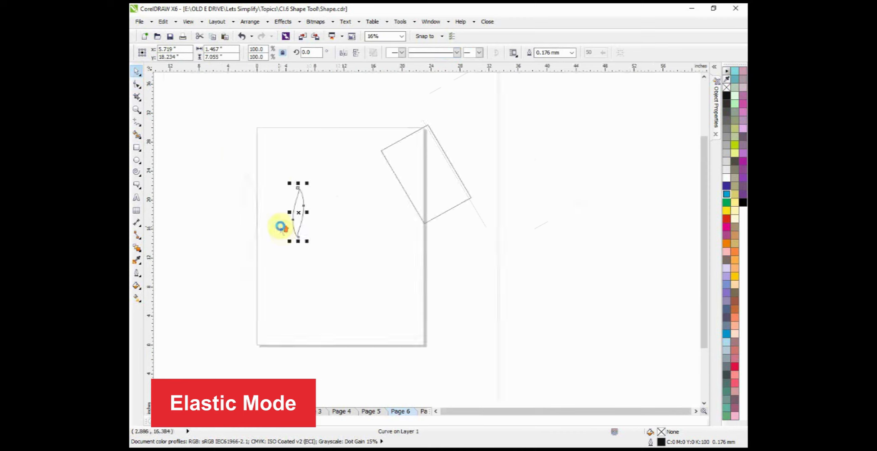
scroll(284, 228, up, 1)
click(315, 200)
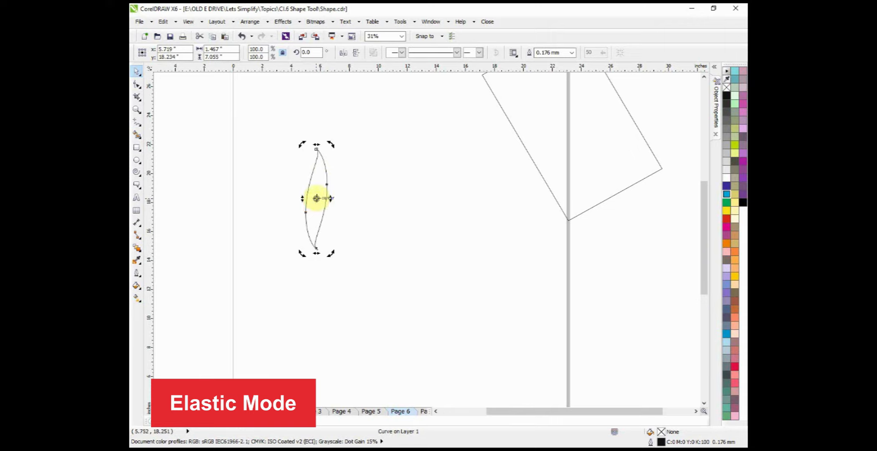
drag(316, 198, 313, 255)
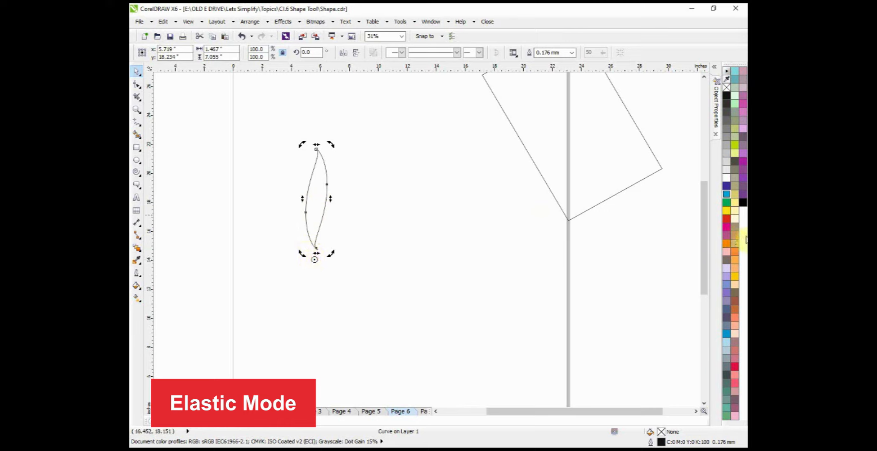
click(729, 189)
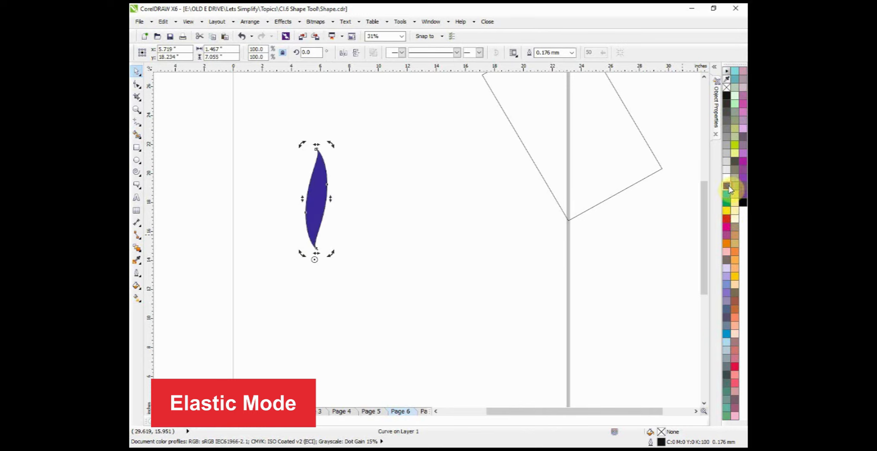
Step: Rotate a copy of the leaf about 25.3° clockwise around its rotation centre
drag(332, 144, 358, 192)
right_click(358, 191)
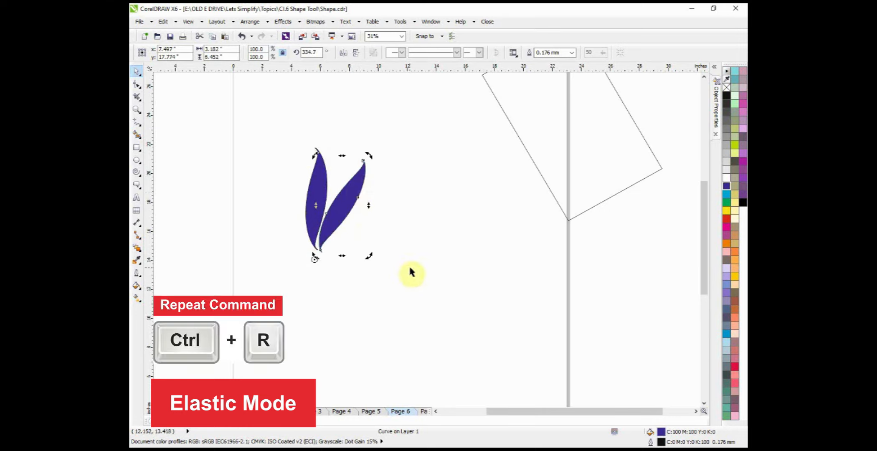
Step: Repeat the rotated leaf copy until the petals complete a full circle, undo the surplus copy and deselect everything
key(ctrl+r)
key(ctrl+r)
key(ctrl+r)
key(ctrl+r)
key(ctrl+r)
key(ctrl+r)
key(ctrl+r)
key(ctrl+r)
key(ctrl+r)
key(ctrl+r)
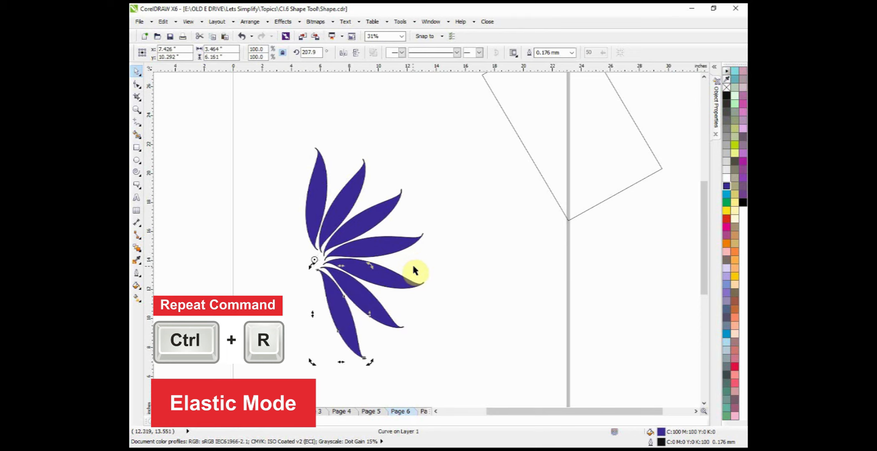
key(ctrl+r)
key(ctrl+r)
key(ctrl+r)
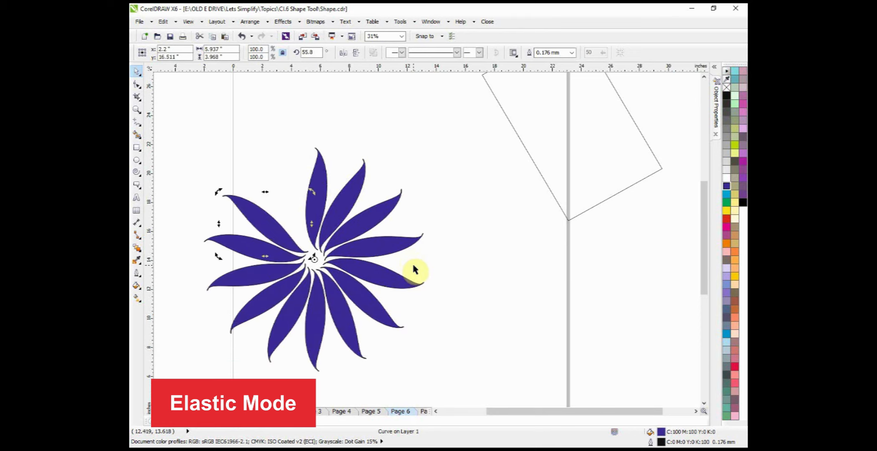
key(ctrl+z)
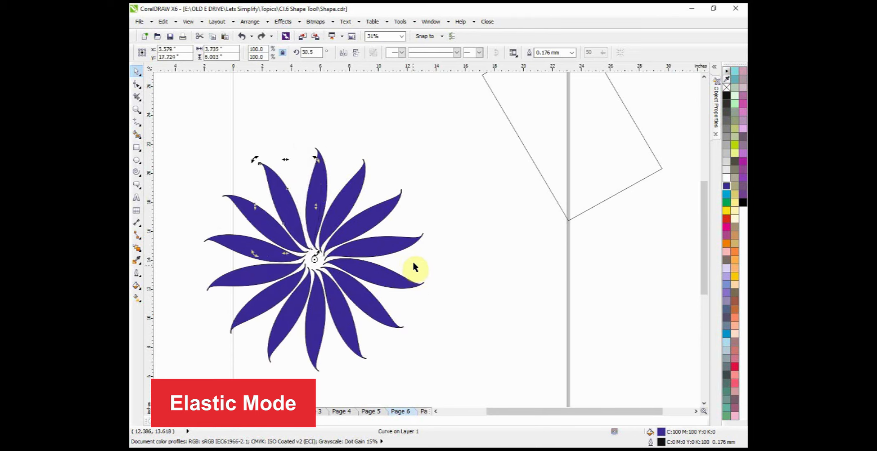
click(459, 208)
scroll(439, 208, down, 2)
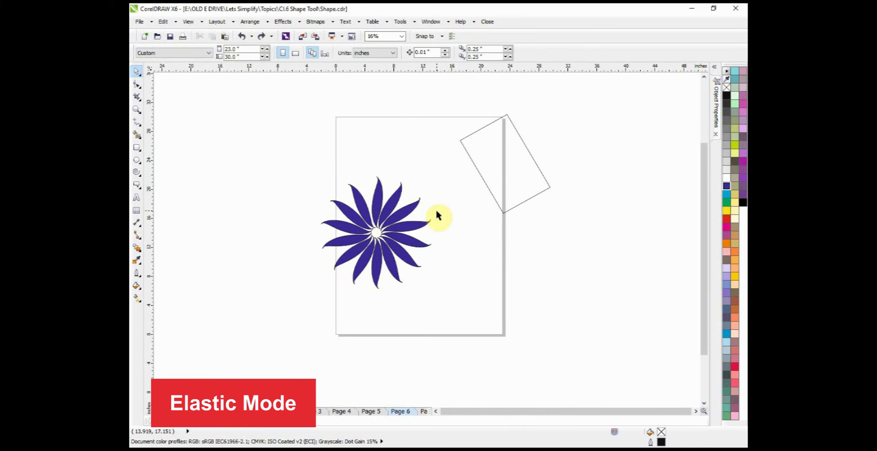
click(521, 173)
drag(520, 172, 467, 180)
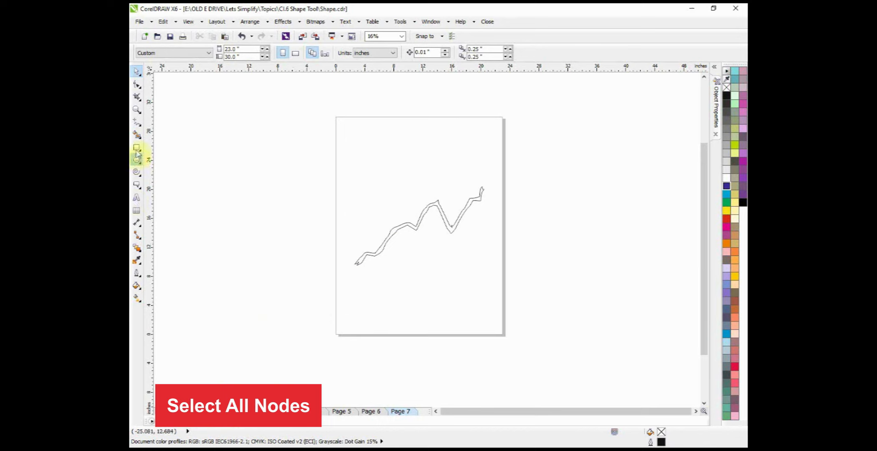
Step: On page 7, draw a rectangle about 14.3 by 8.1 inches above the zigzag outline and convert it to curves
click(136, 147)
click(355, 129)
drag(407, 159, 461, 188)
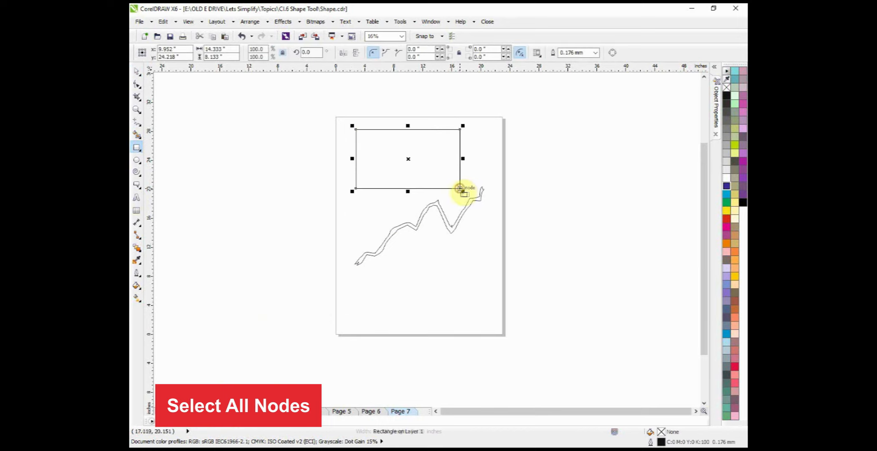
key(ctrl+q)
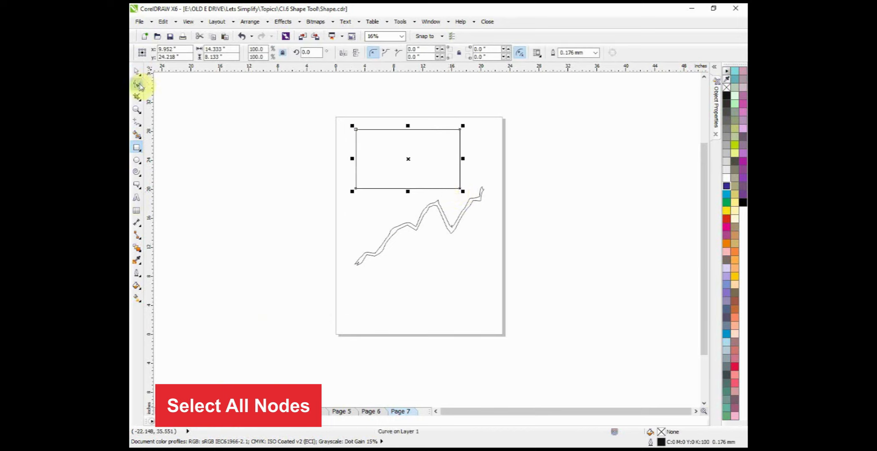
Step: Add seven nodes to the rectangle's outline: two on the upper edge, one on each side and three on the lower edge
click(137, 85)
double_click(392, 104)
double_click(458, 104)
double_click(544, 143)
double_click(510, 220)
double_click(435, 220)
double_click(391, 219)
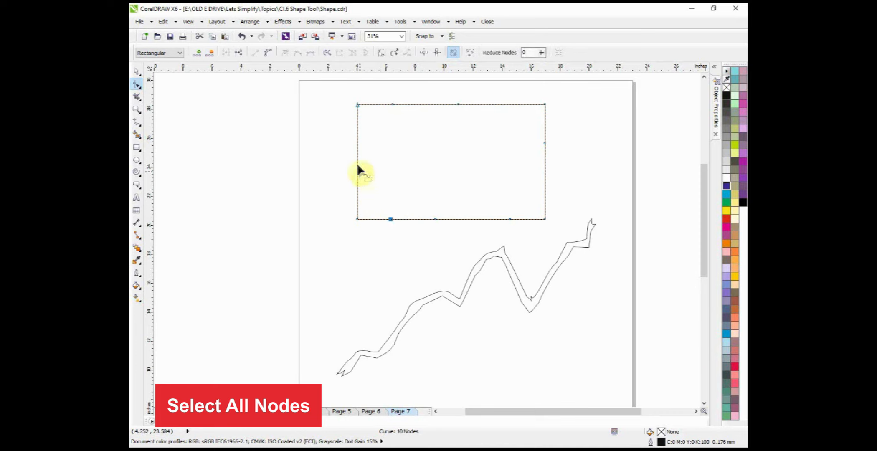
double_click(357, 164)
Step: Use Select All Nodes on the rectangle, and pull its upper edge's first added node and lower edge's middle node inward
drag(392, 104, 399, 132)
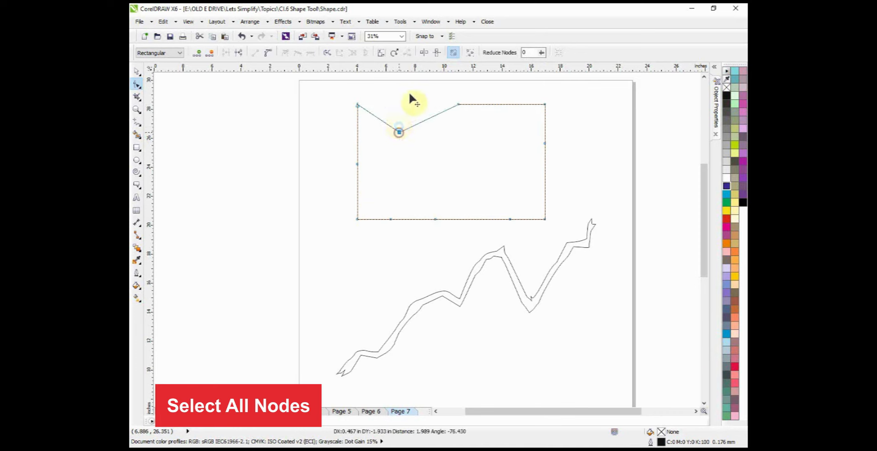
click(470, 54)
drag(435, 219, 441, 182)
click(313, 120)
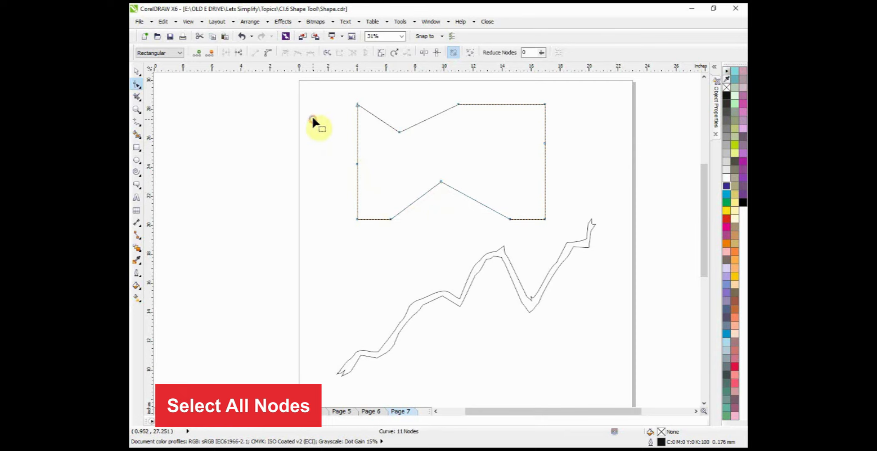
Step: With all the shape's nodes selected, pull the left edge's middle node inward and reduce the nodes to smooth the outline
drag(314, 89, 568, 234)
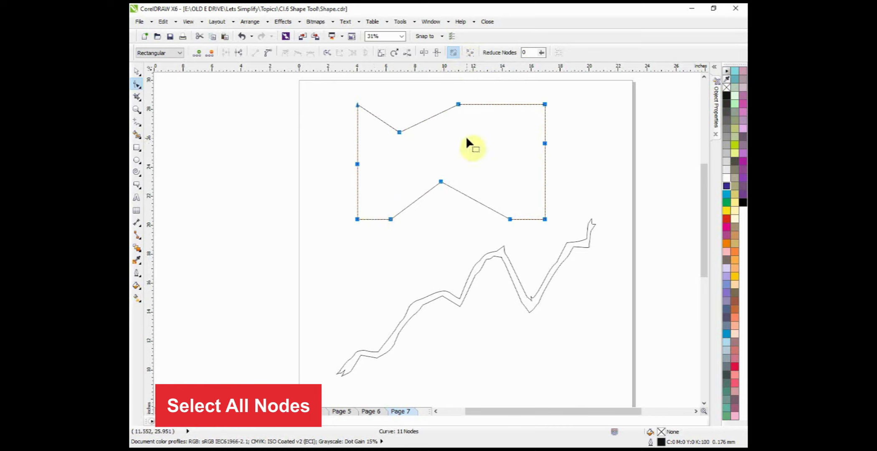
drag(357, 164, 376, 168)
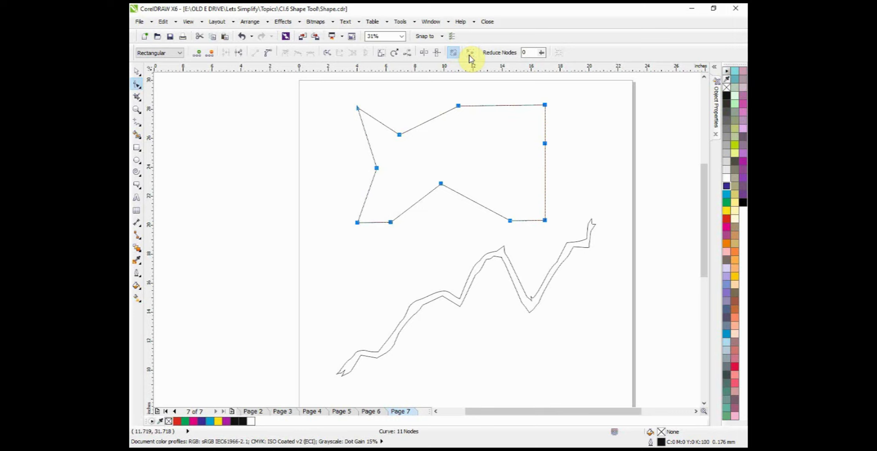
click(503, 53)
Step: Select all nodes of the zigzag outline and raise the Reduce Nodes amount to smooth its curve
scroll(516, 145, down, 3)
click(518, 139)
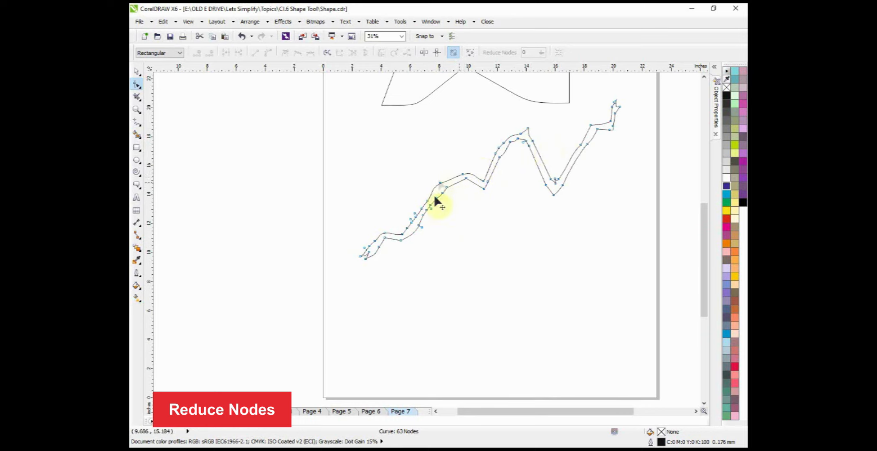
click(469, 53)
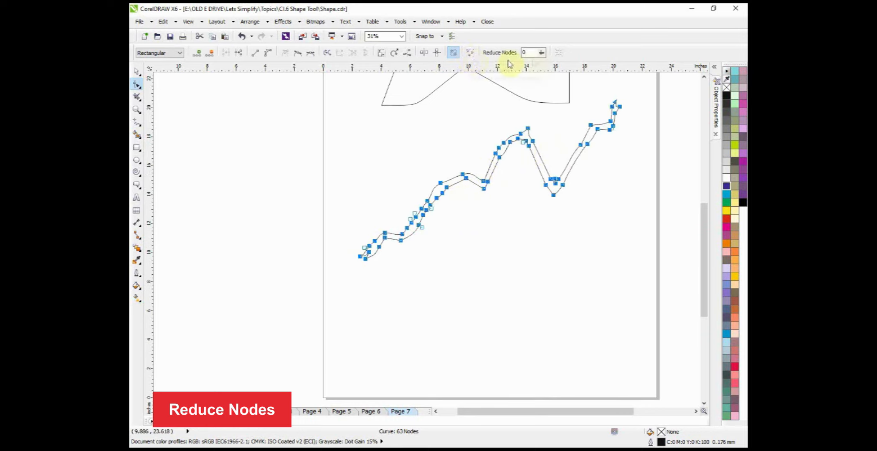
drag(543, 66, 592, 72)
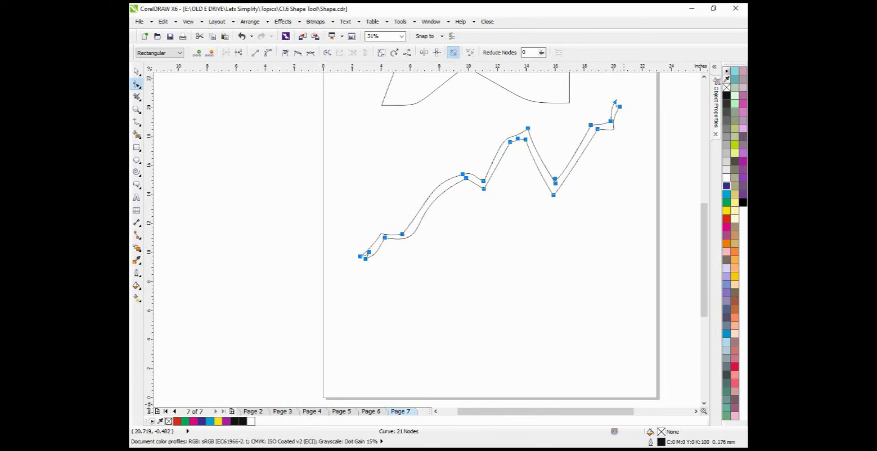
click(645, 450)
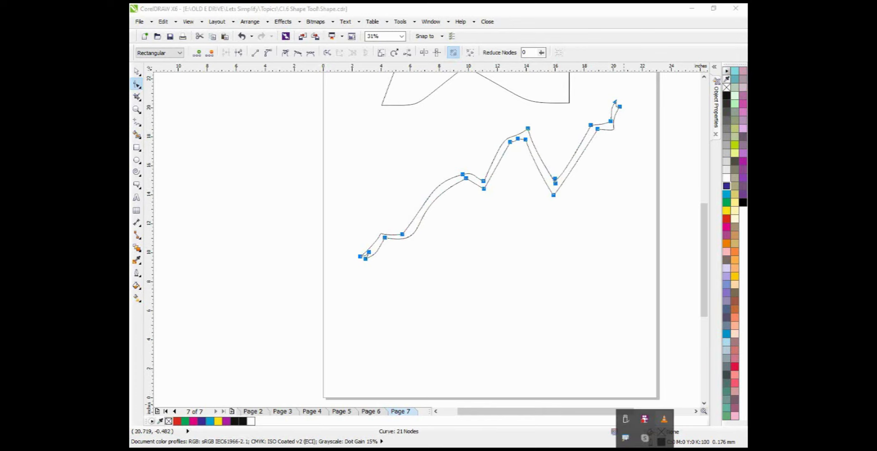